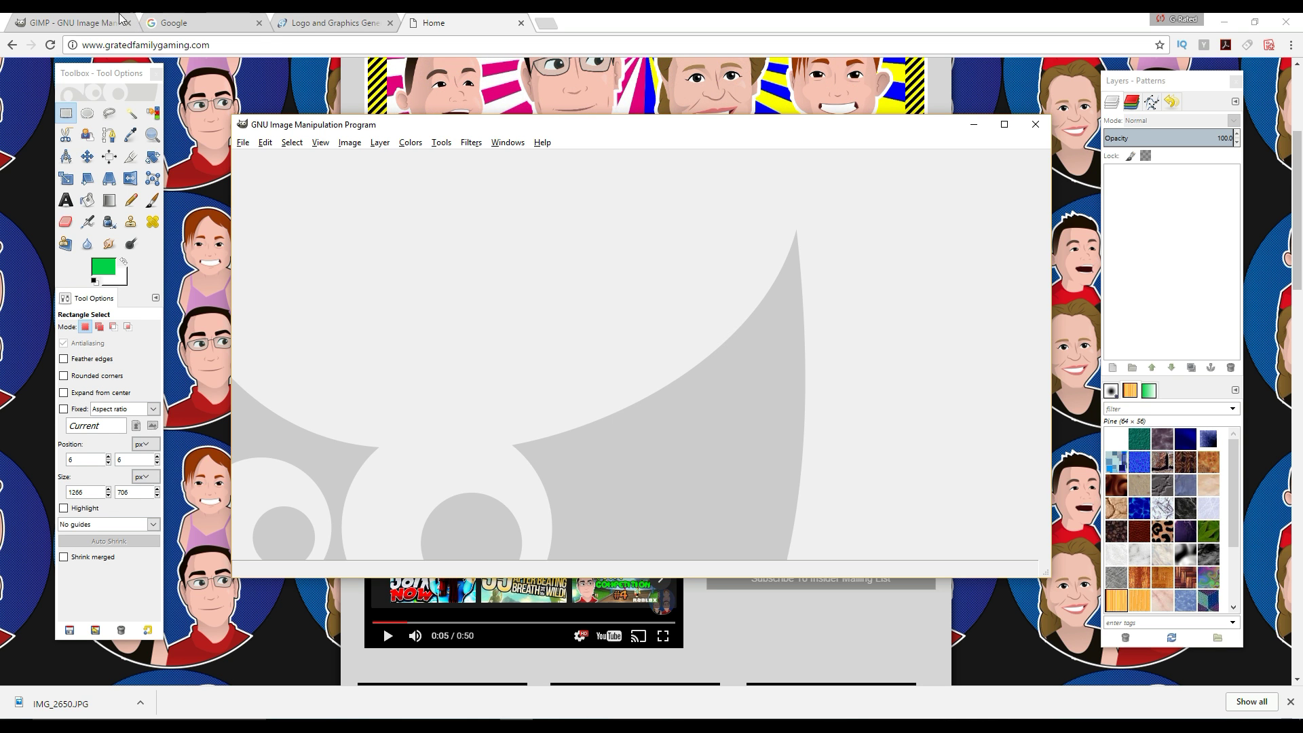
Look at the gimp.org and CoolText logo gallery tabs in Chrome, then bring the empty GIMP window forward
{"action": "left_click", "coordinate": [67, 23]}
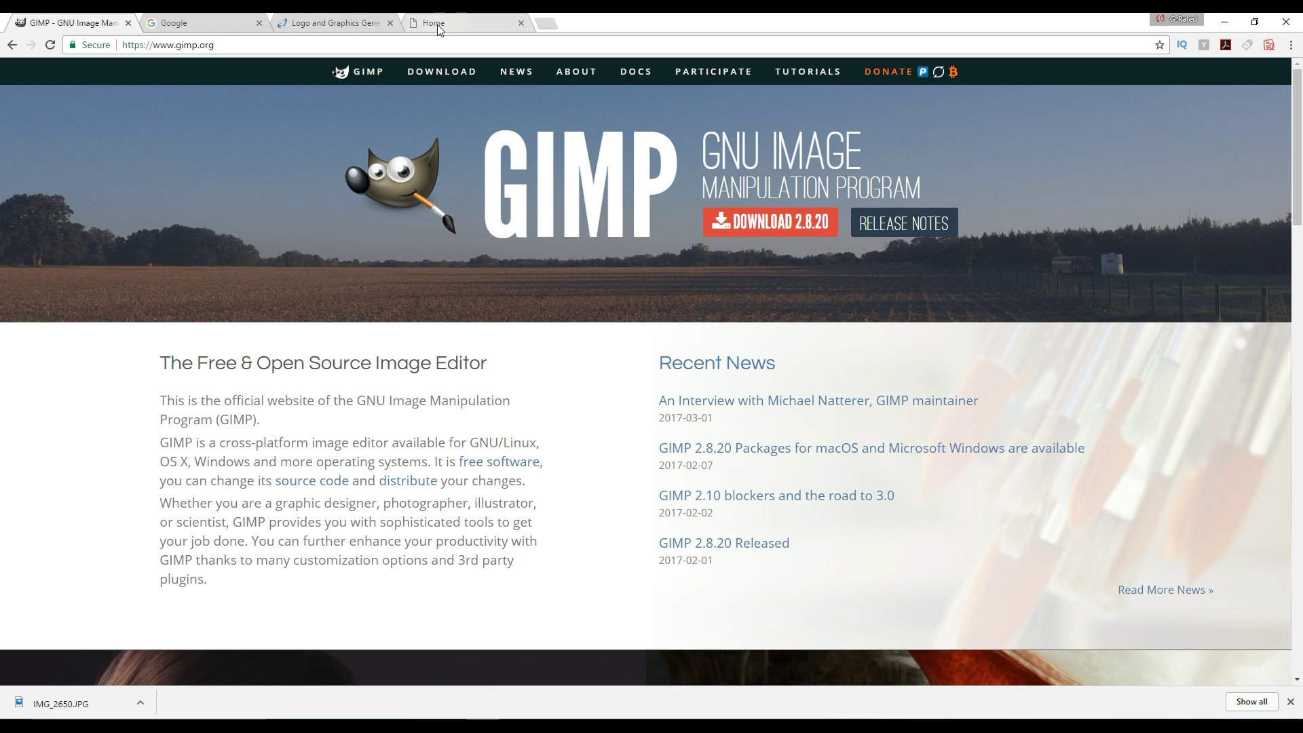
{"action": "left_click", "coordinate": [316, 24]}
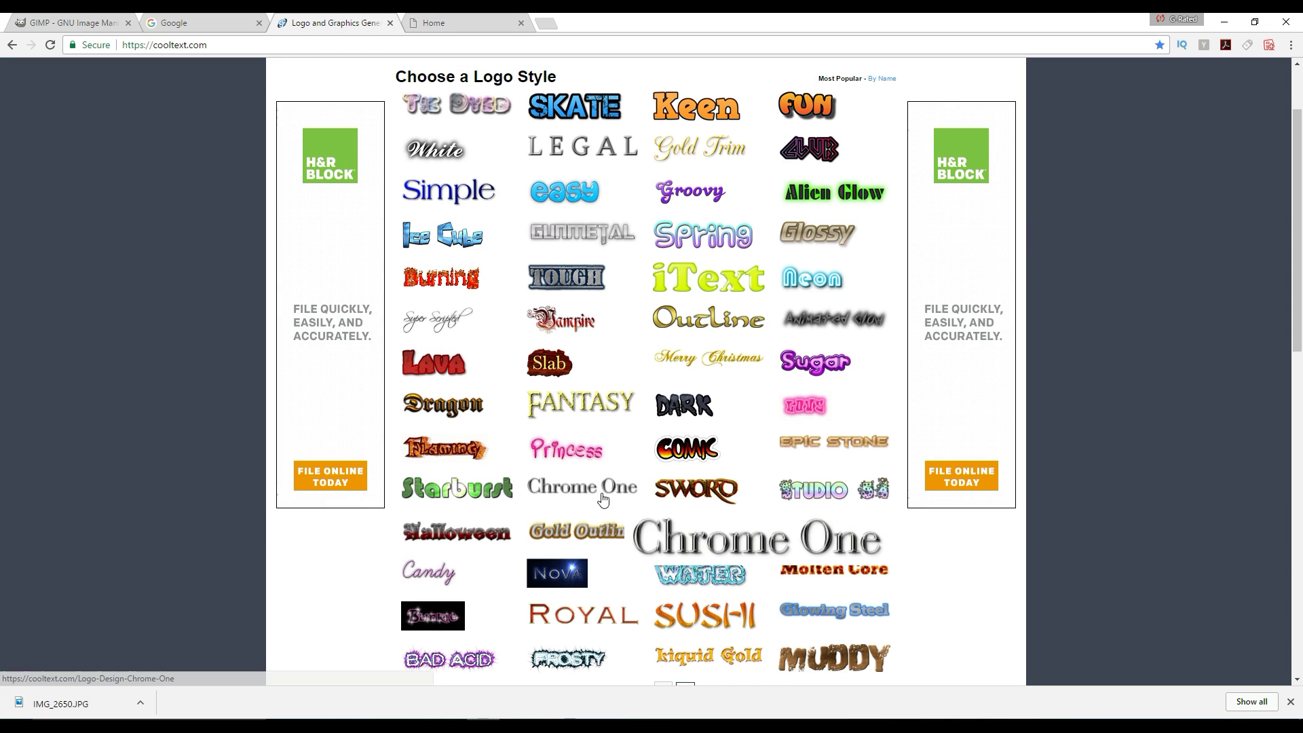
{"action": "left_click", "coordinate": [515, 726]}
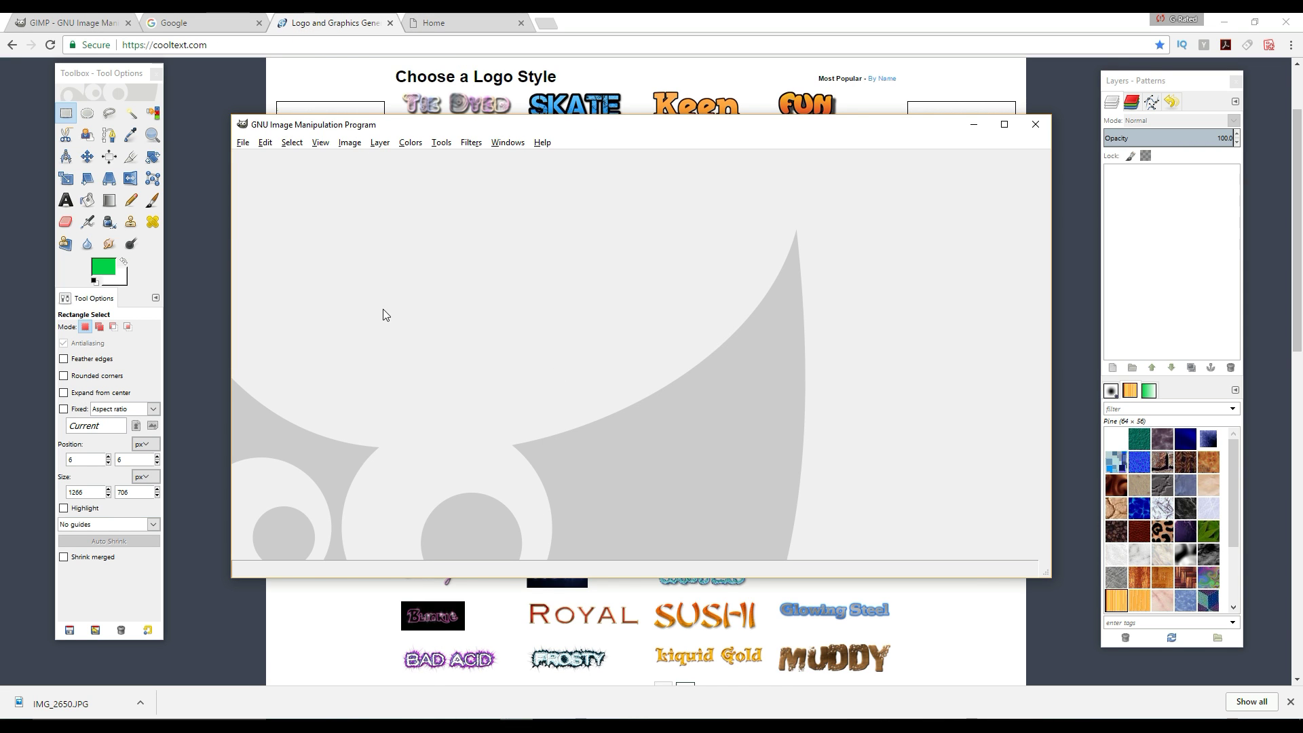
Create a new 1280×720 pixel image from File > New
{"action": "left_click", "coordinate": [242, 143]}
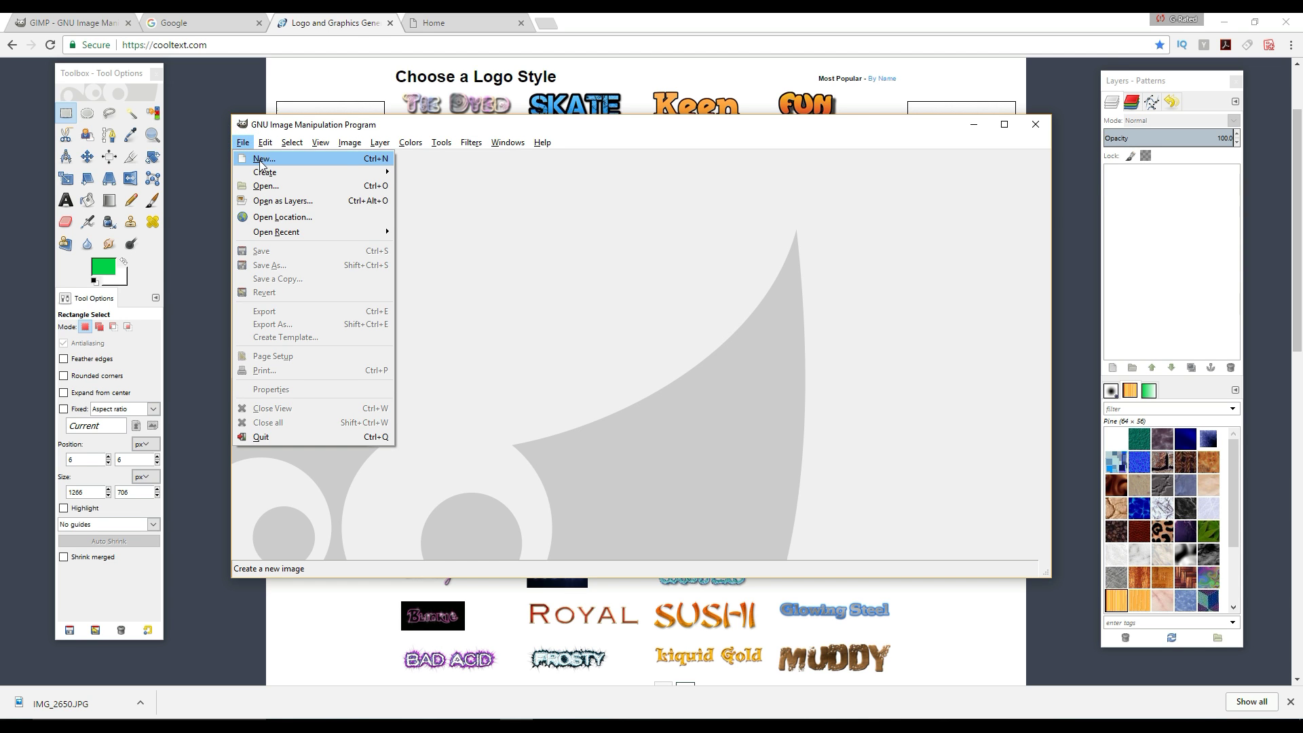
{"action": "left_click", "coordinate": [261, 160]}
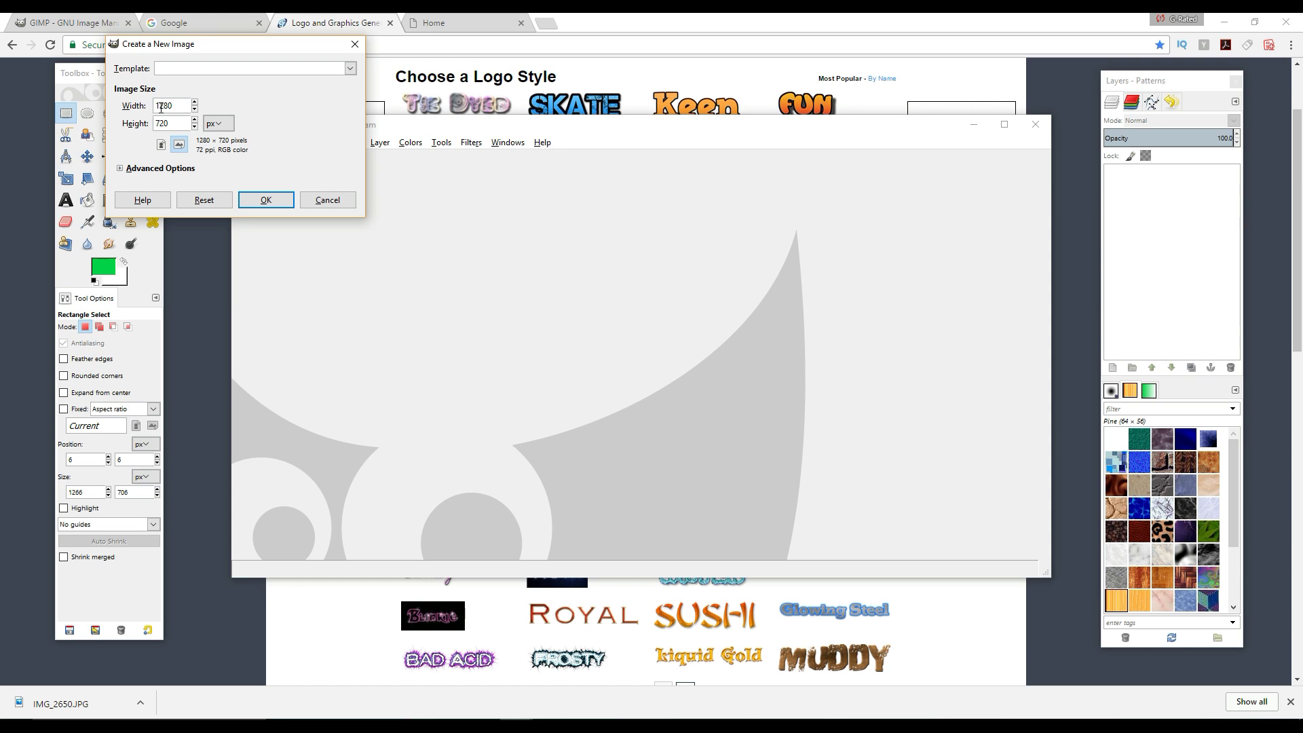
{"action": "left_click", "coordinate": [157, 123]}
{"action": "left_click", "coordinate": [264, 203]}
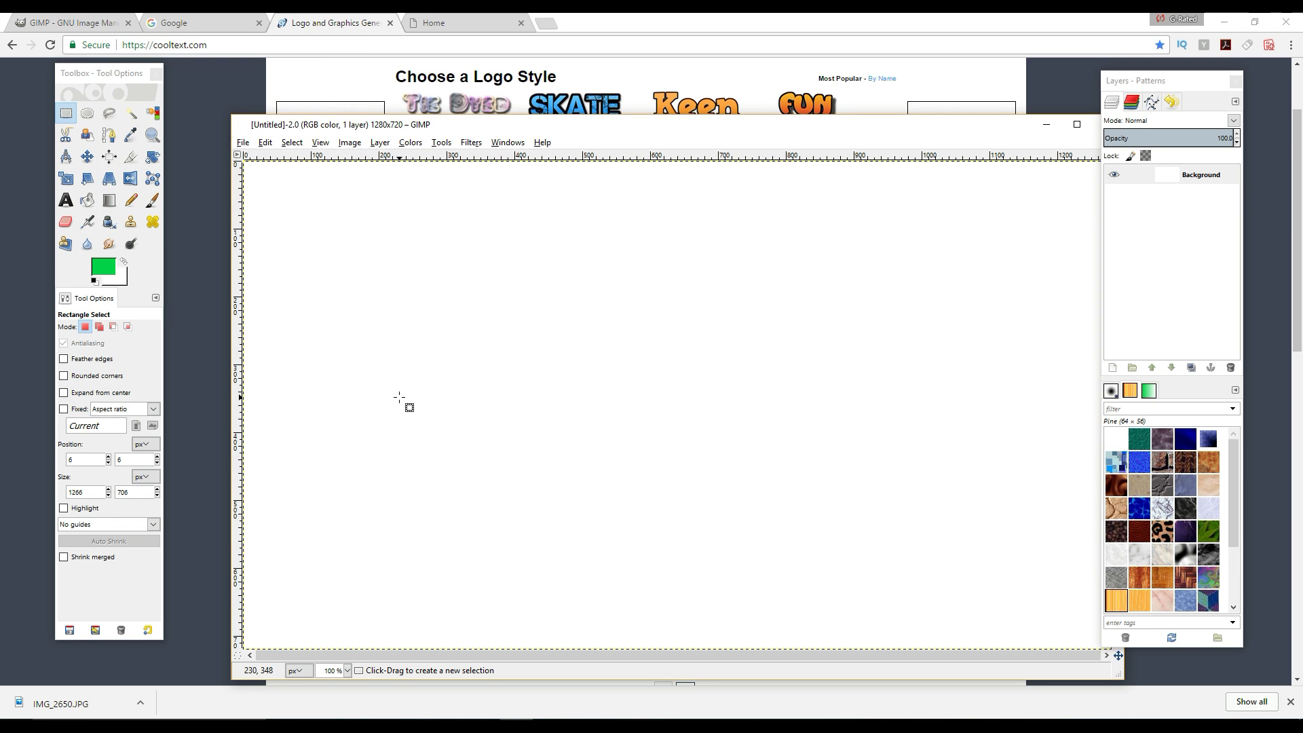
Zoom to 50% and bucket-fill the whole canvas with green 00d246
{"action": "left_click", "coordinate": [346, 670]}
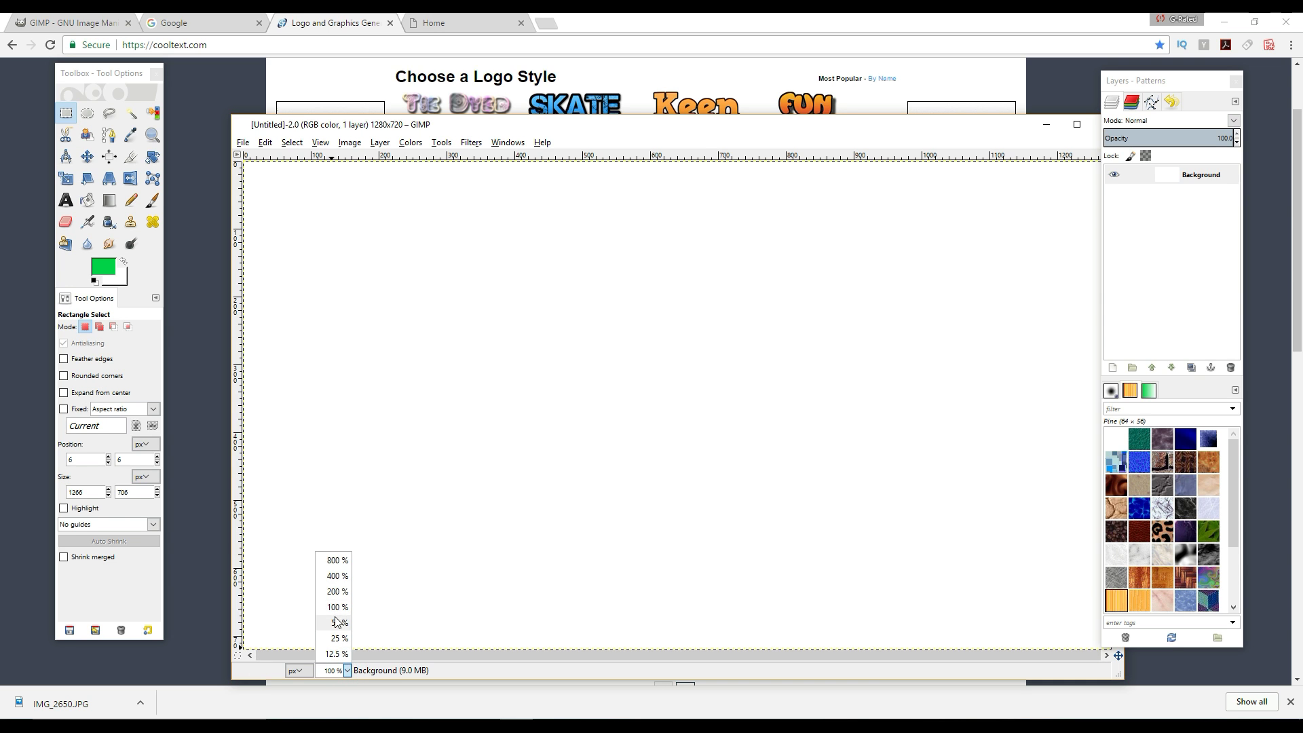
{"action": "left_click", "coordinate": [337, 622]}
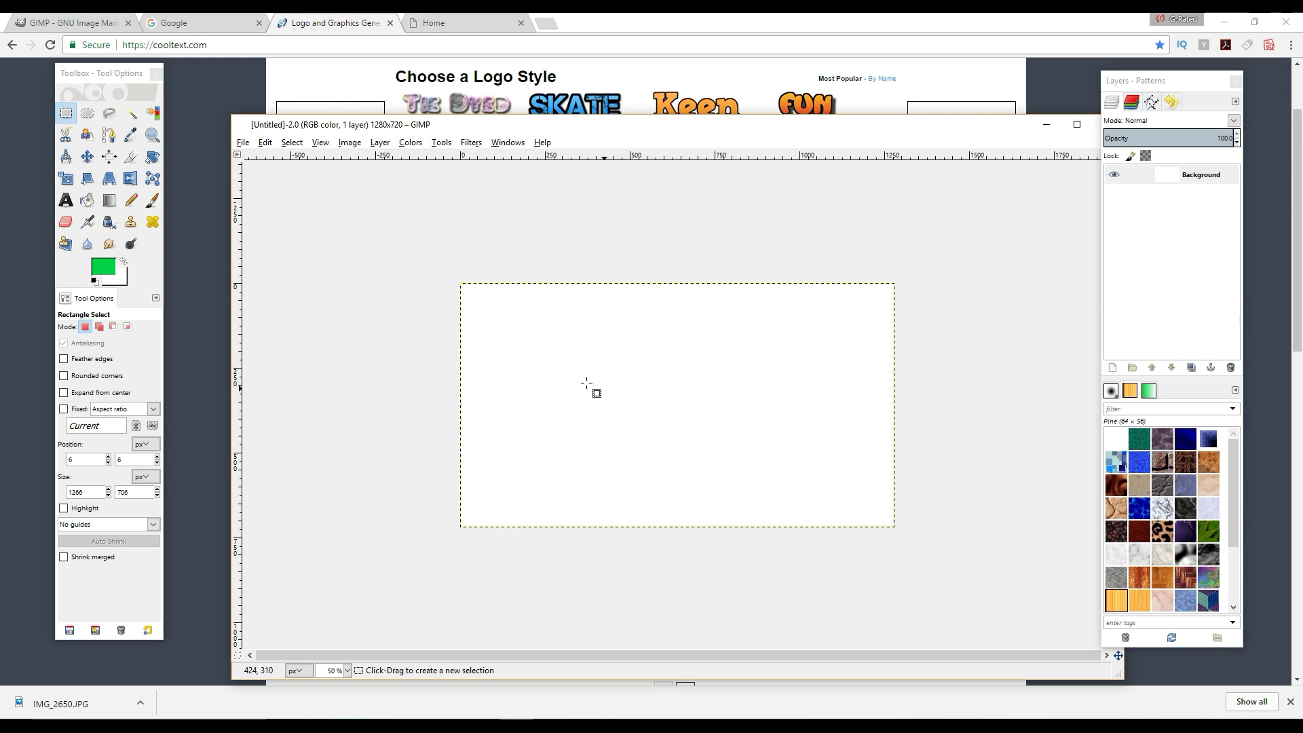
{"action": "left_click", "coordinate": [86, 202]}
{"action": "left_click", "coordinate": [99, 262]}
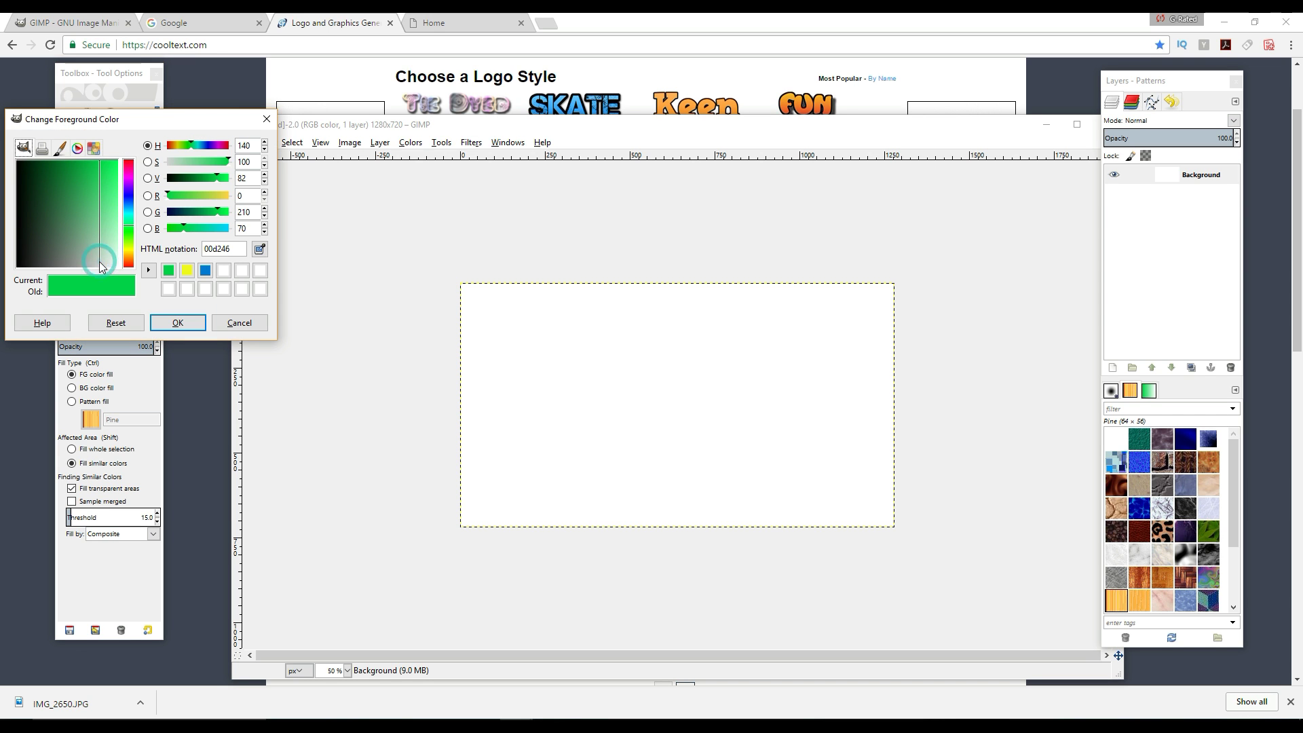
{"action": "left_click", "coordinate": [191, 323]}
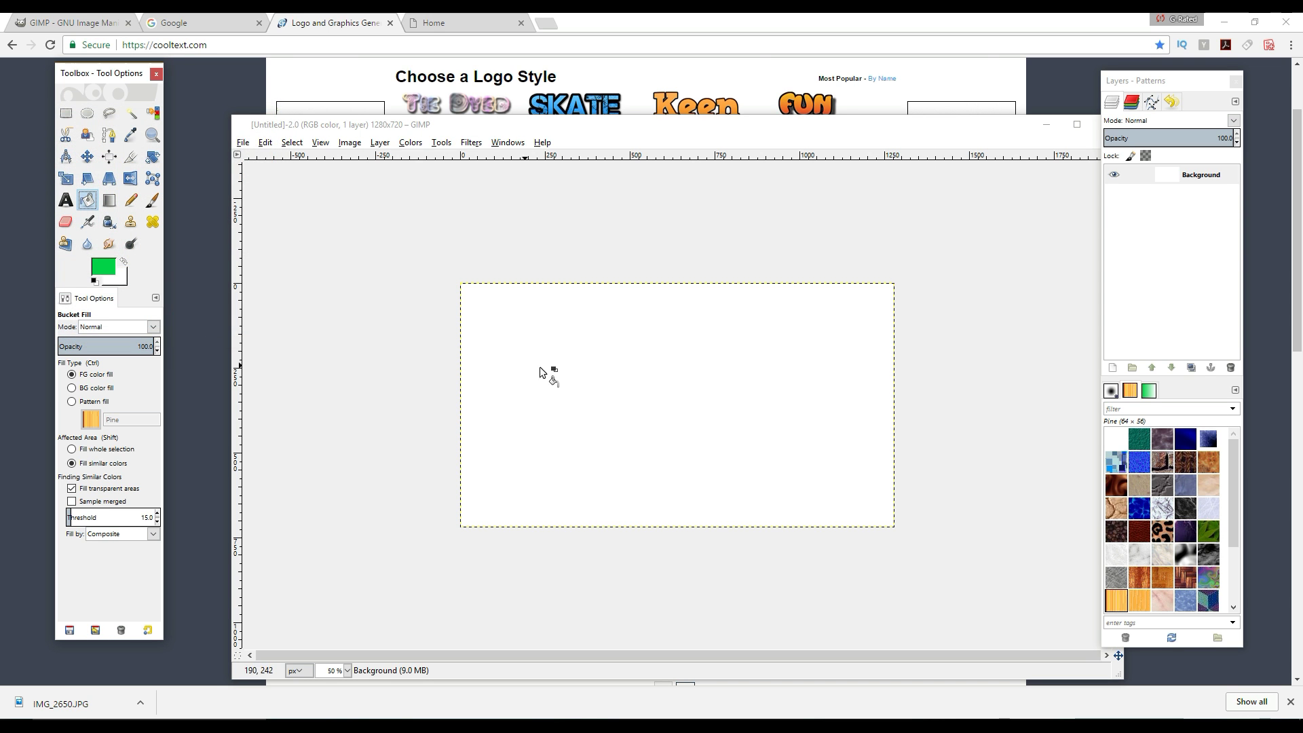
{"action": "left_click", "coordinate": [610, 372]}
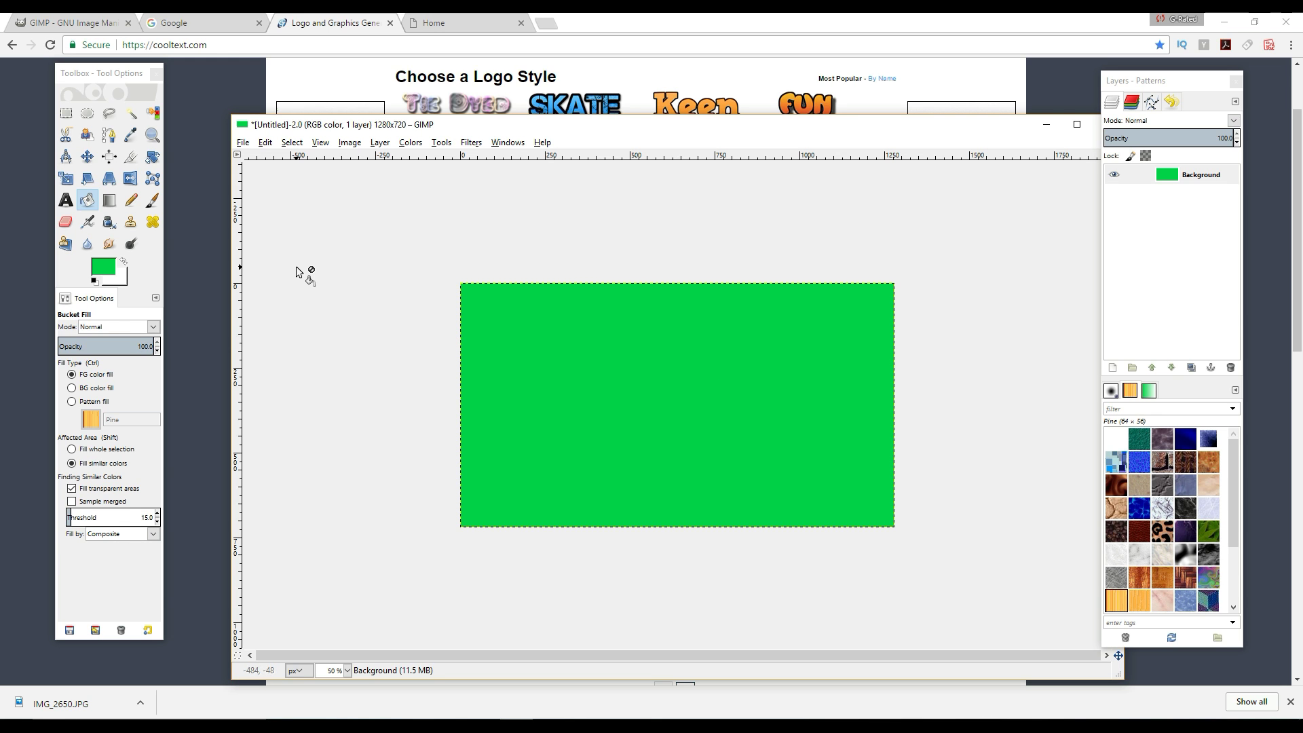
Change the foreground colour to yellow f0f81c
{"action": "left_click", "coordinate": [105, 264]}
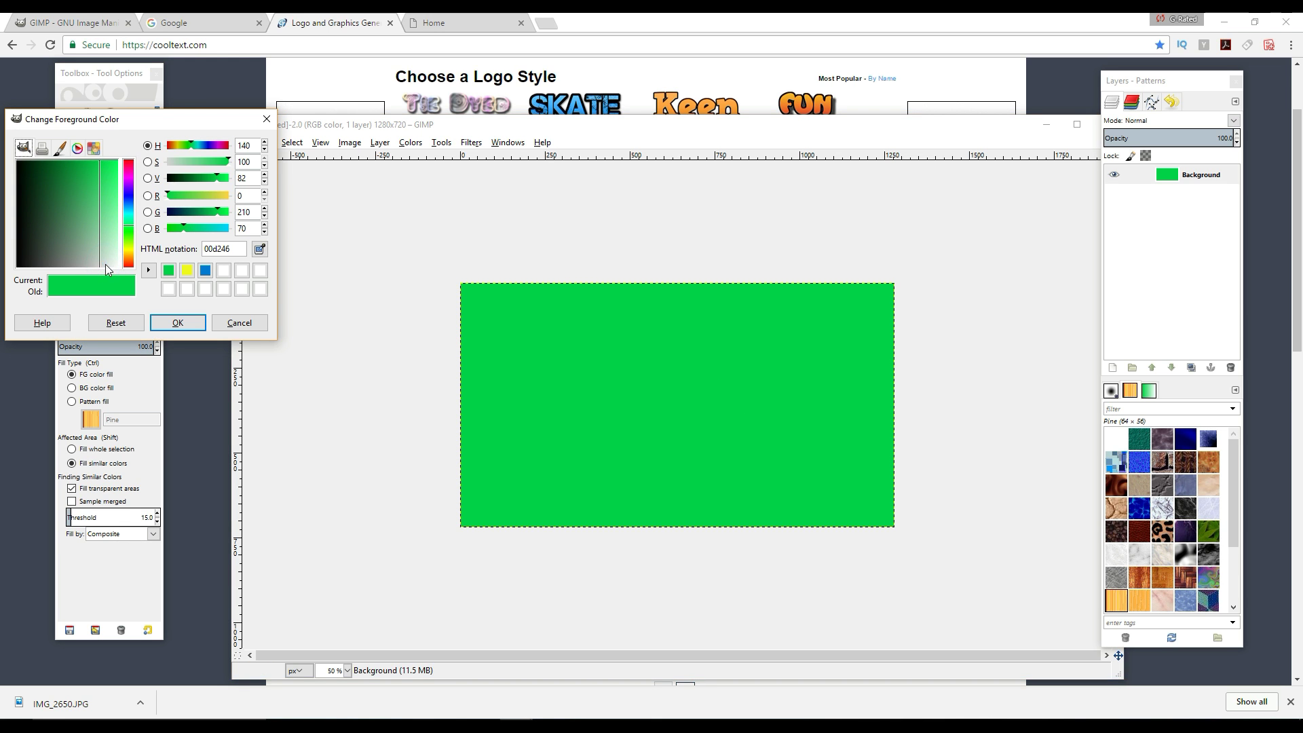
{"action": "left_click", "coordinate": [188, 271]}
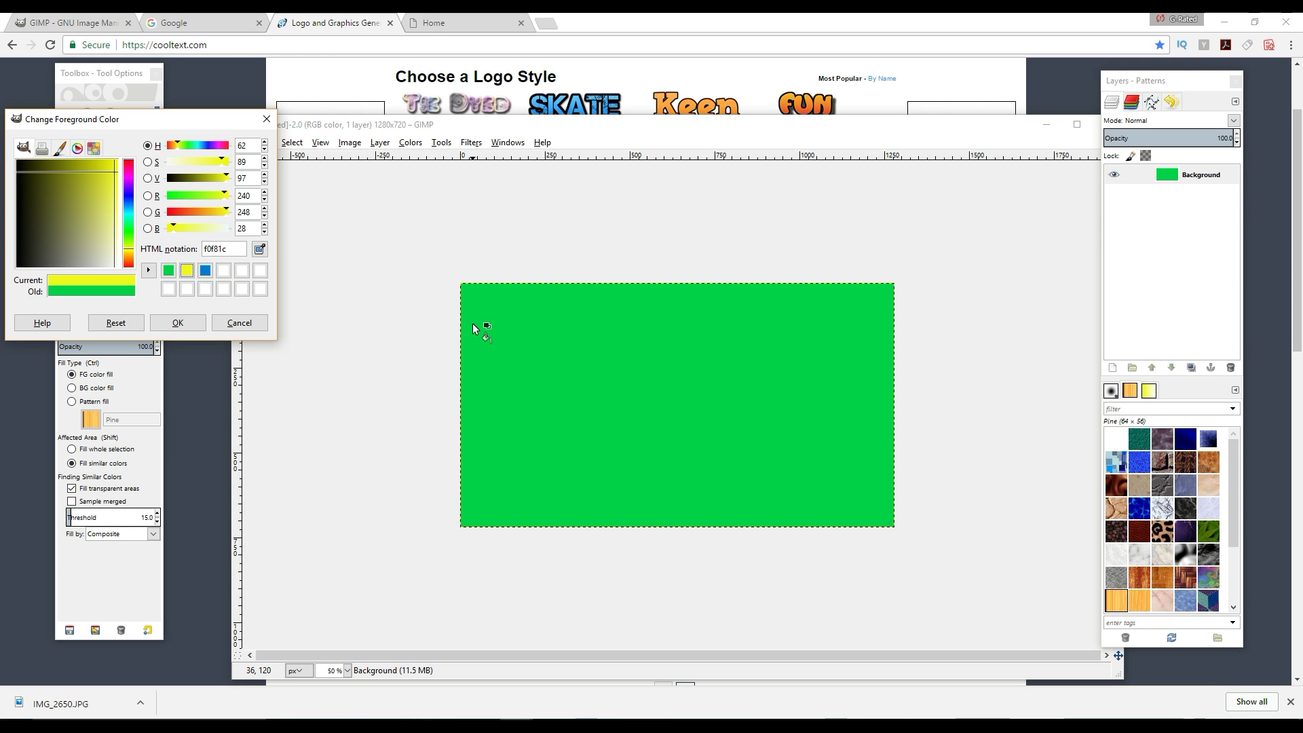
{"action": "left_click", "coordinate": [177, 323]}
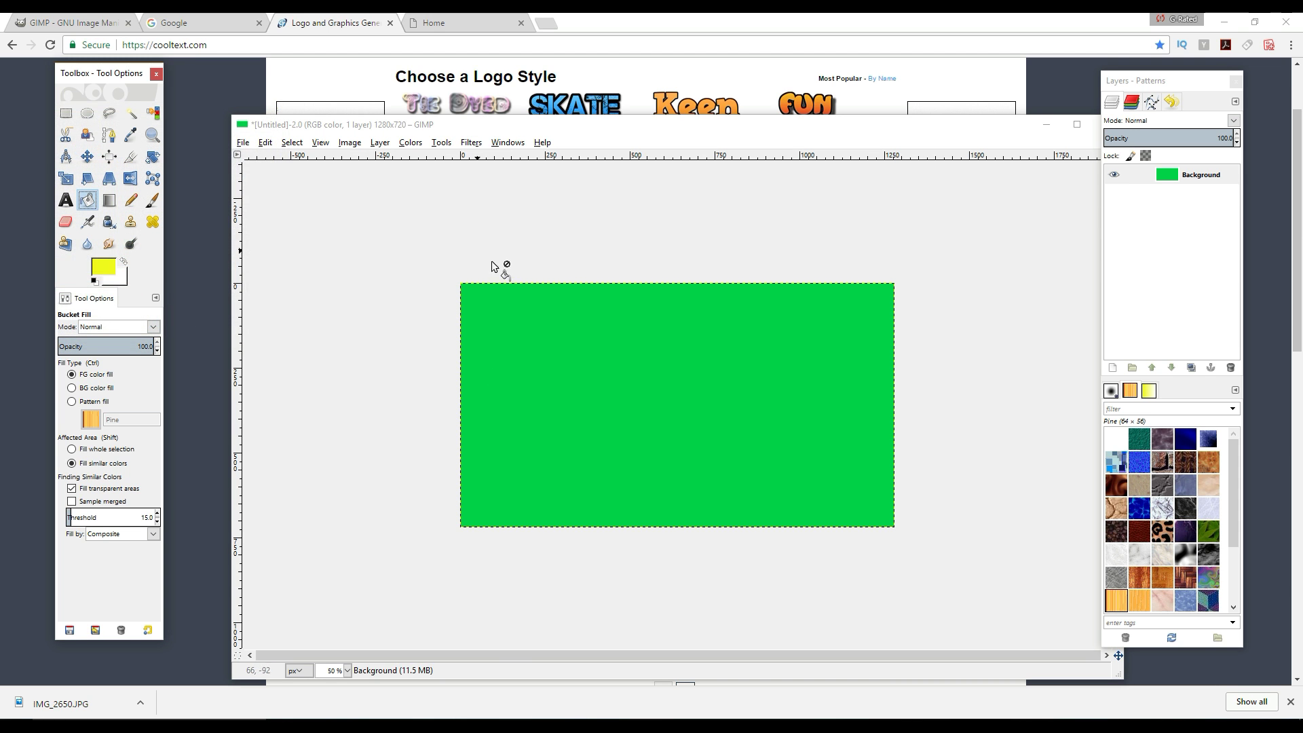
Rectangle-select nearly the whole canvas and stroke the selection with a thick yellow line
{"action": "left_click", "coordinate": [63, 115]}
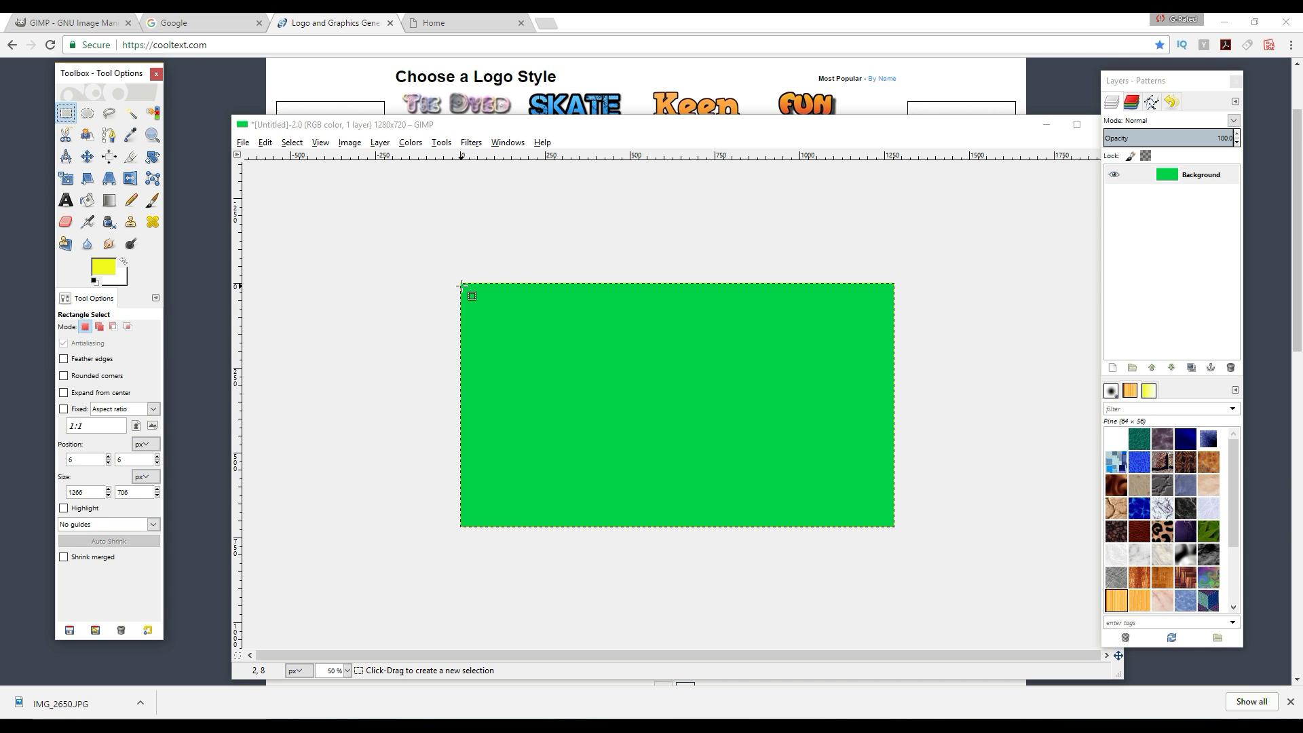
{"action": "left_click_drag", "start_coordinate": [462, 287], "coordinate": [902, 534]}
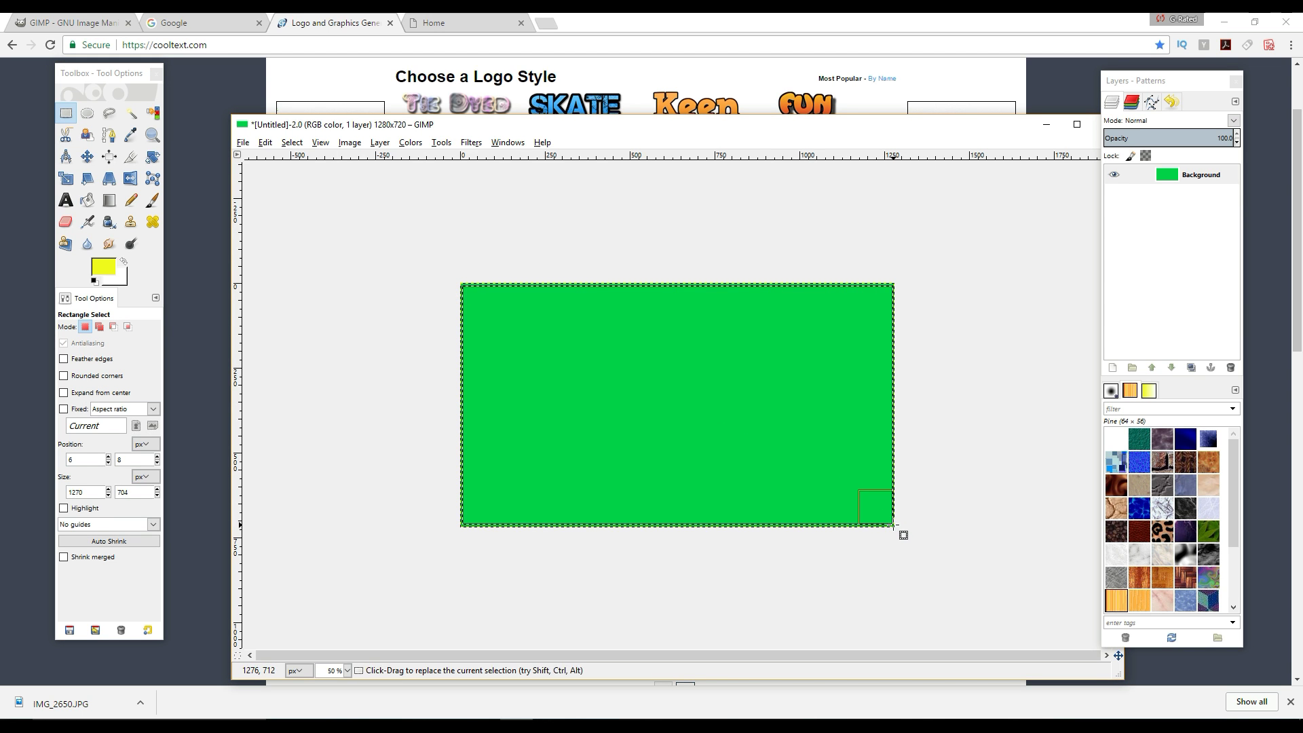
{"action": "left_click", "coordinate": [265, 143]}
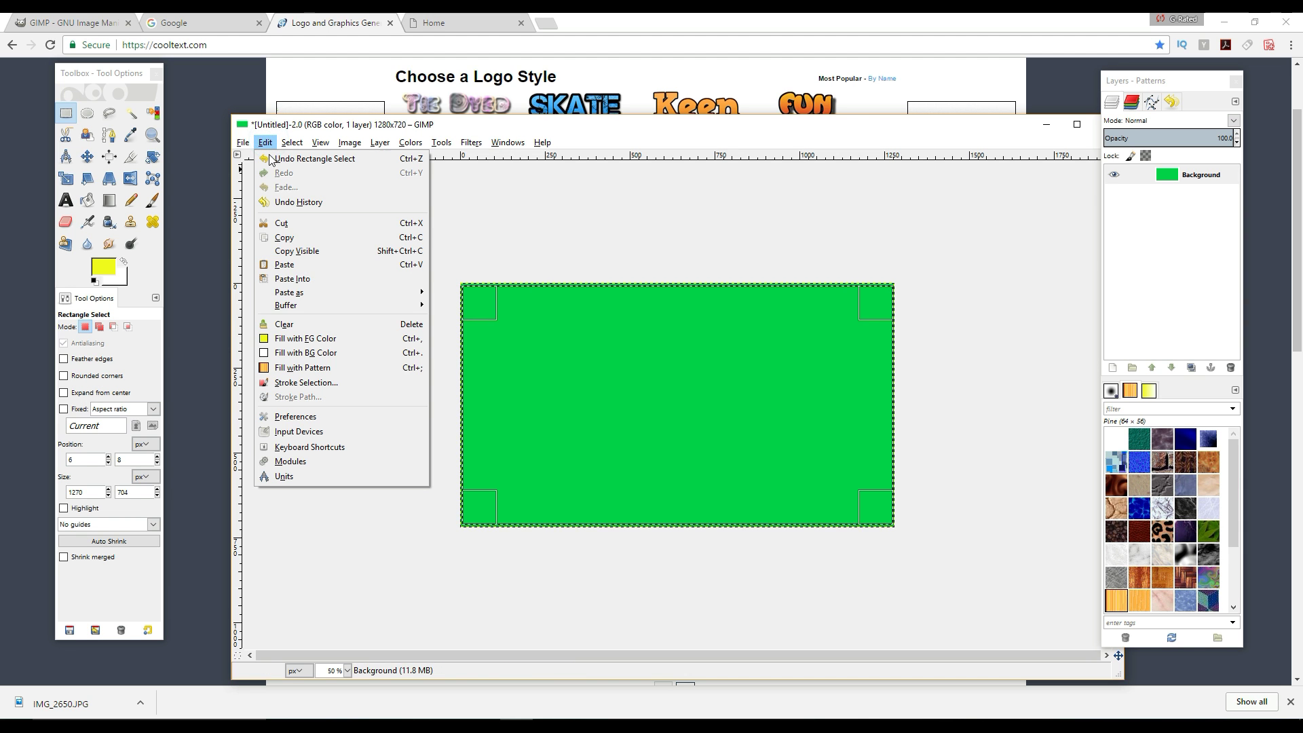
{"action": "left_click", "coordinate": [302, 382]}
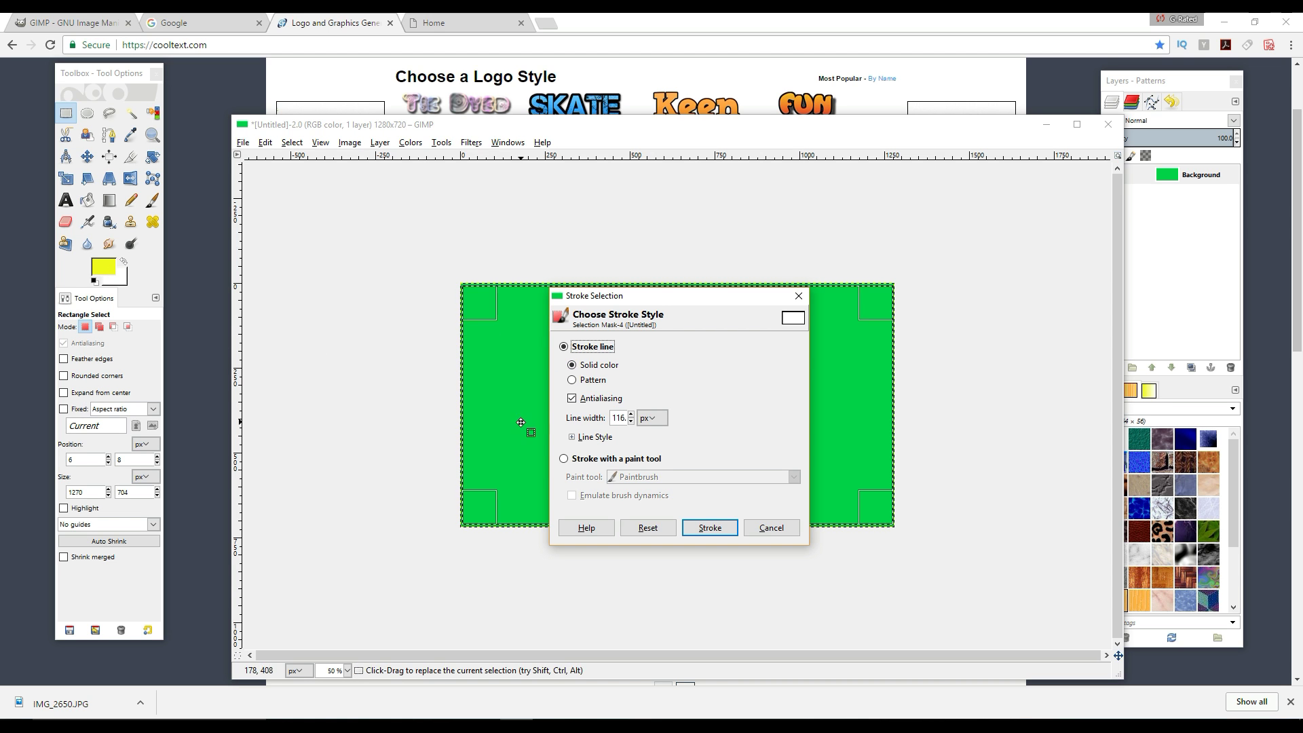
{"action": "left_click", "coordinate": [630, 422]}
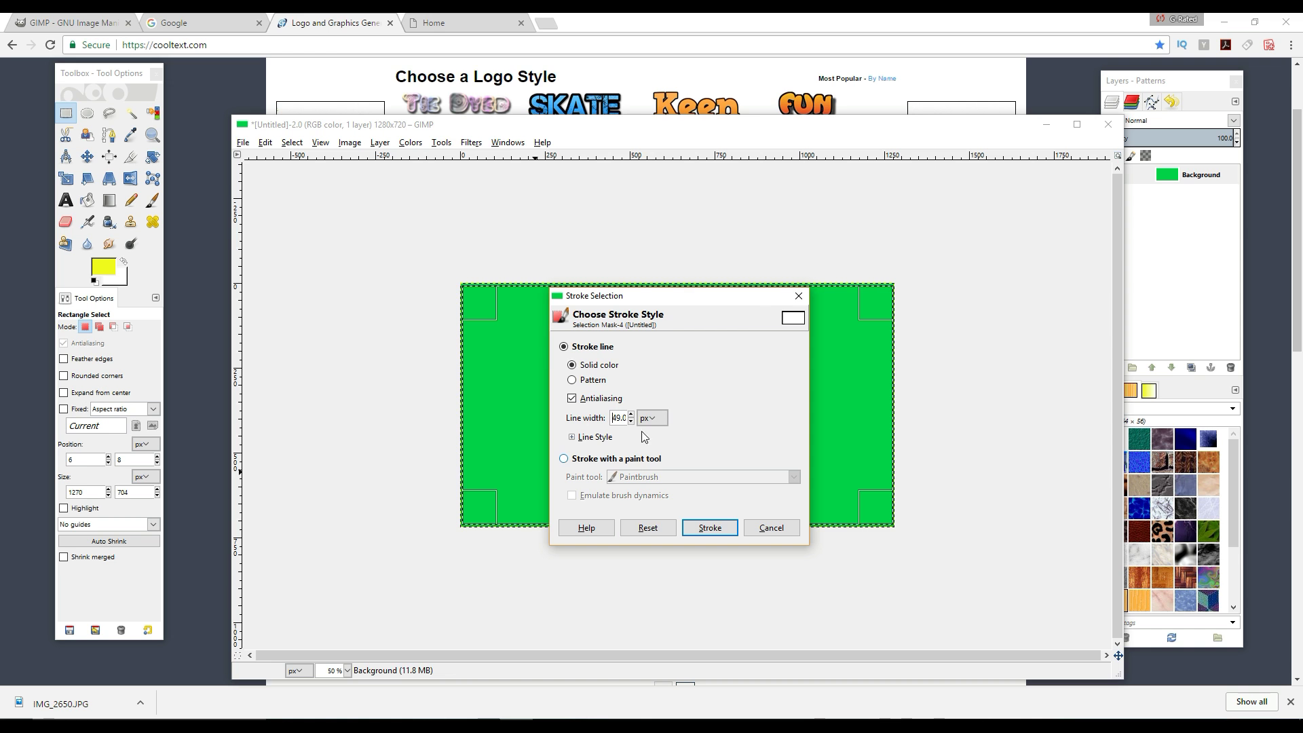
{"action": "left_click", "coordinate": [631, 414]}
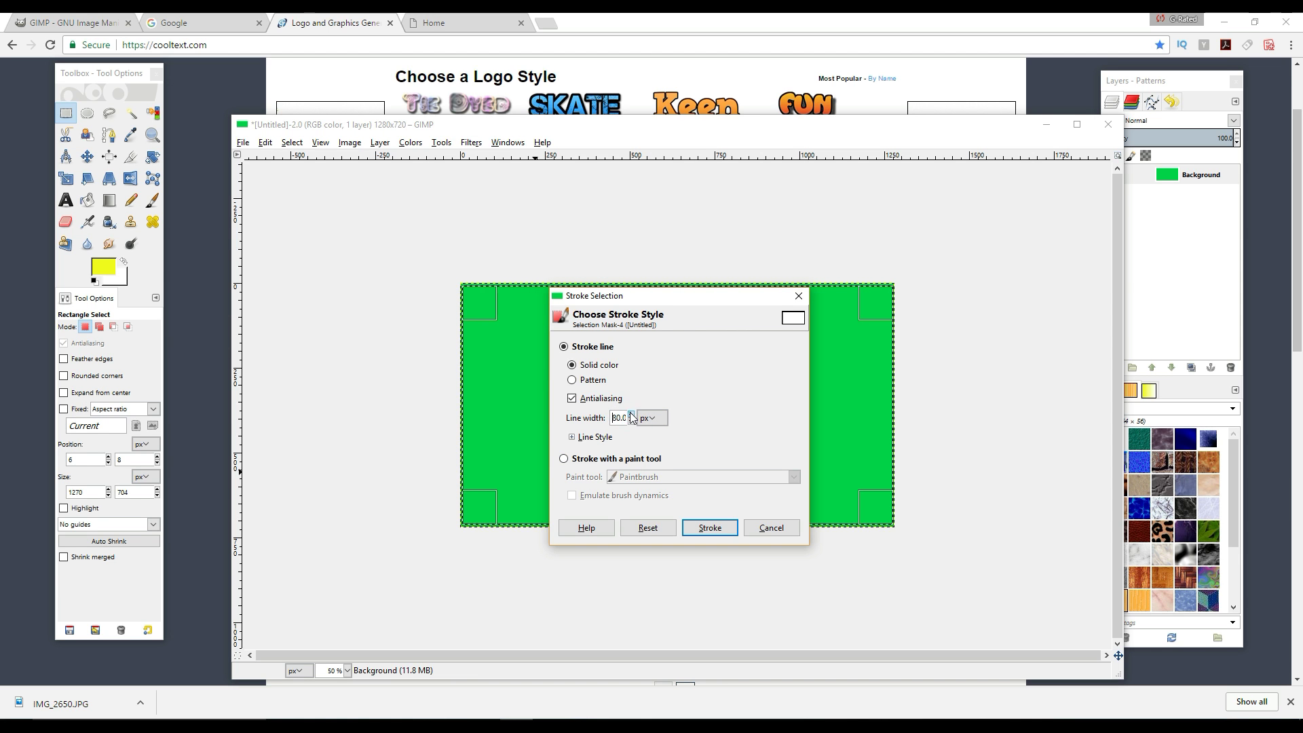
{"action": "left_click", "coordinate": [705, 531]}
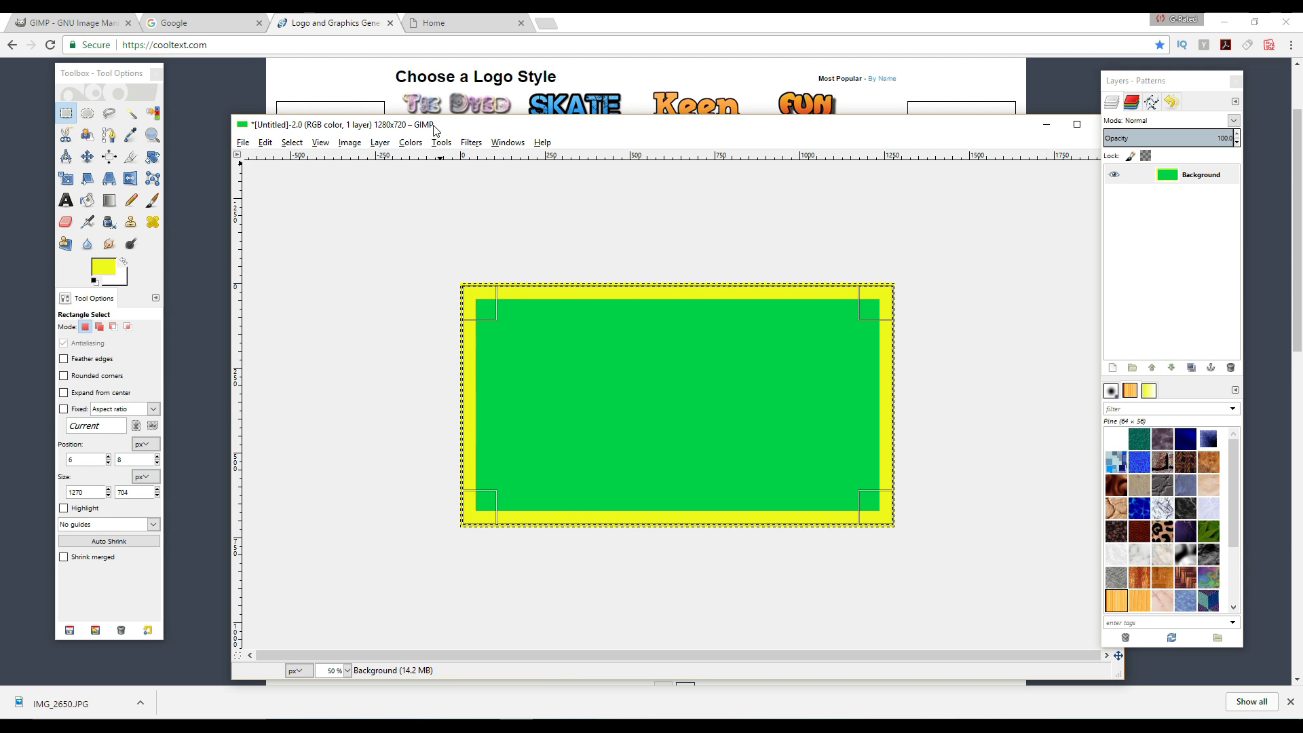
Search Google Images for 'youtube thumbnail background' and scroll through the results
{"action": "left_click", "coordinate": [206, 20]}
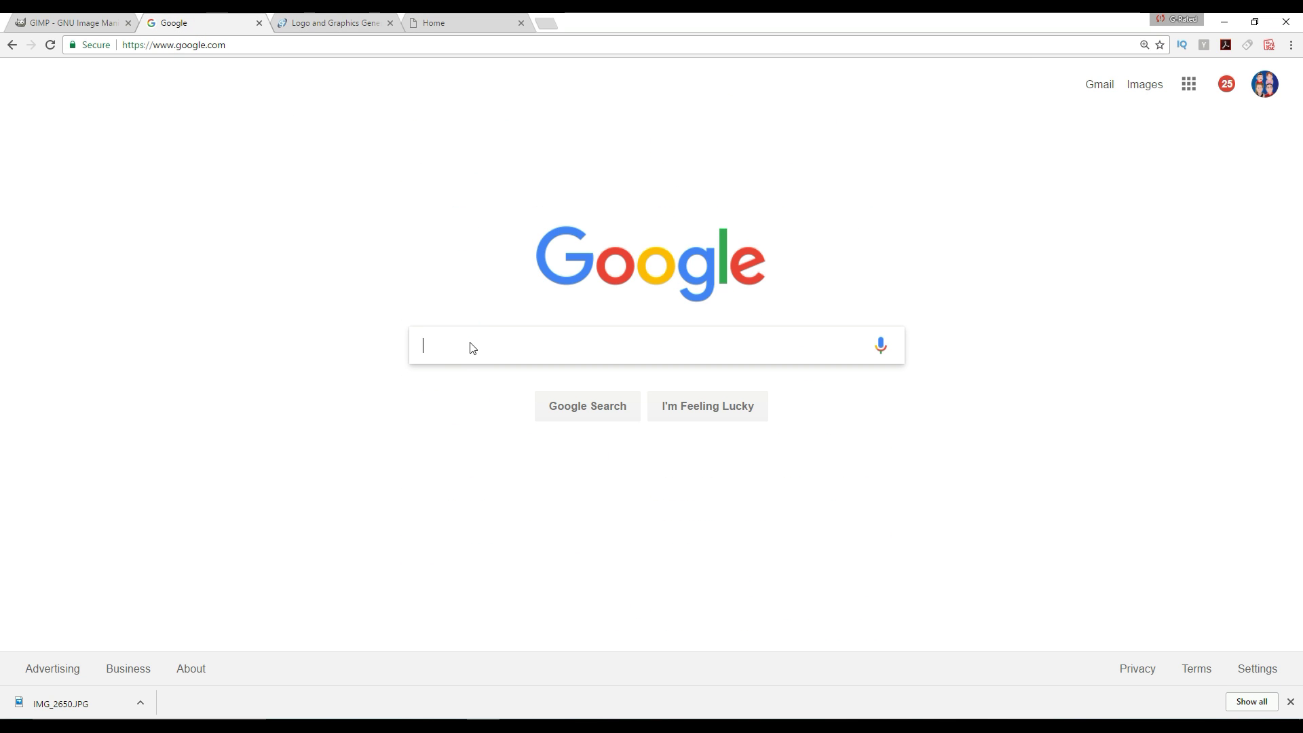
{"action": "type", "text": "youtube"}
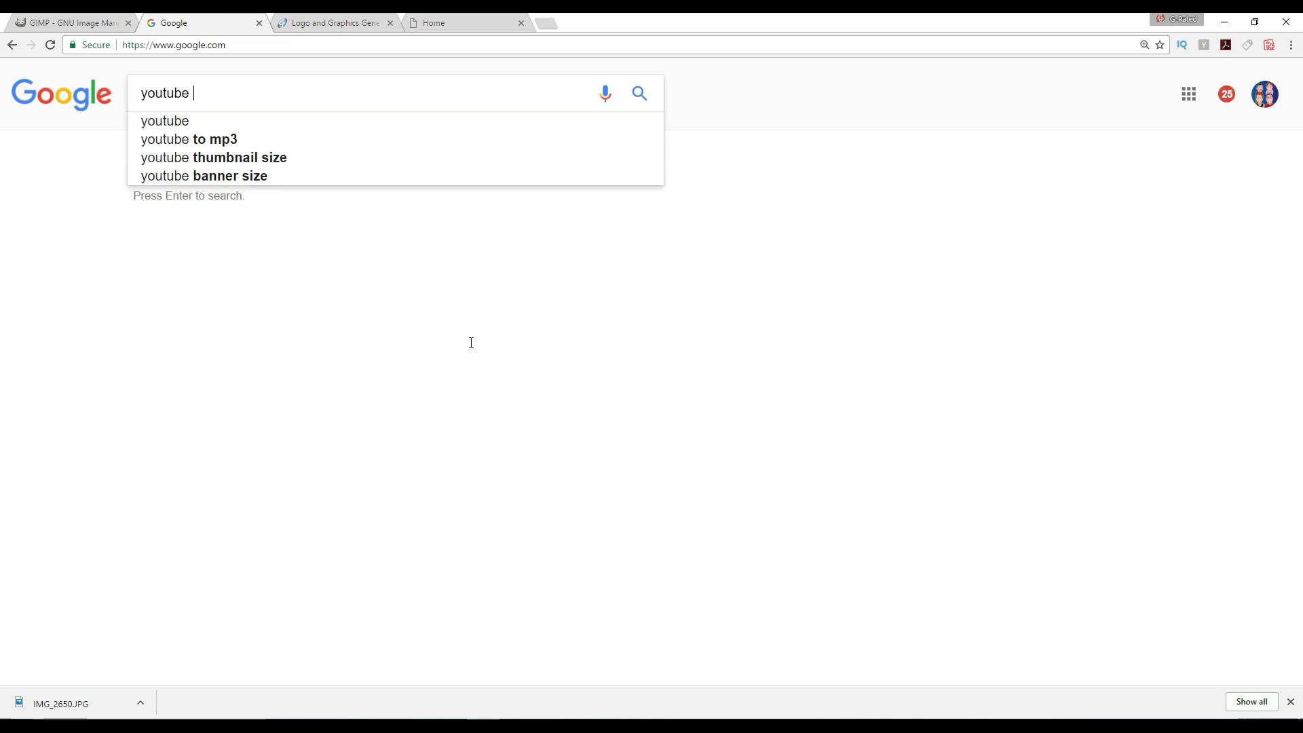
{"action": "type", "text": " thumb"}
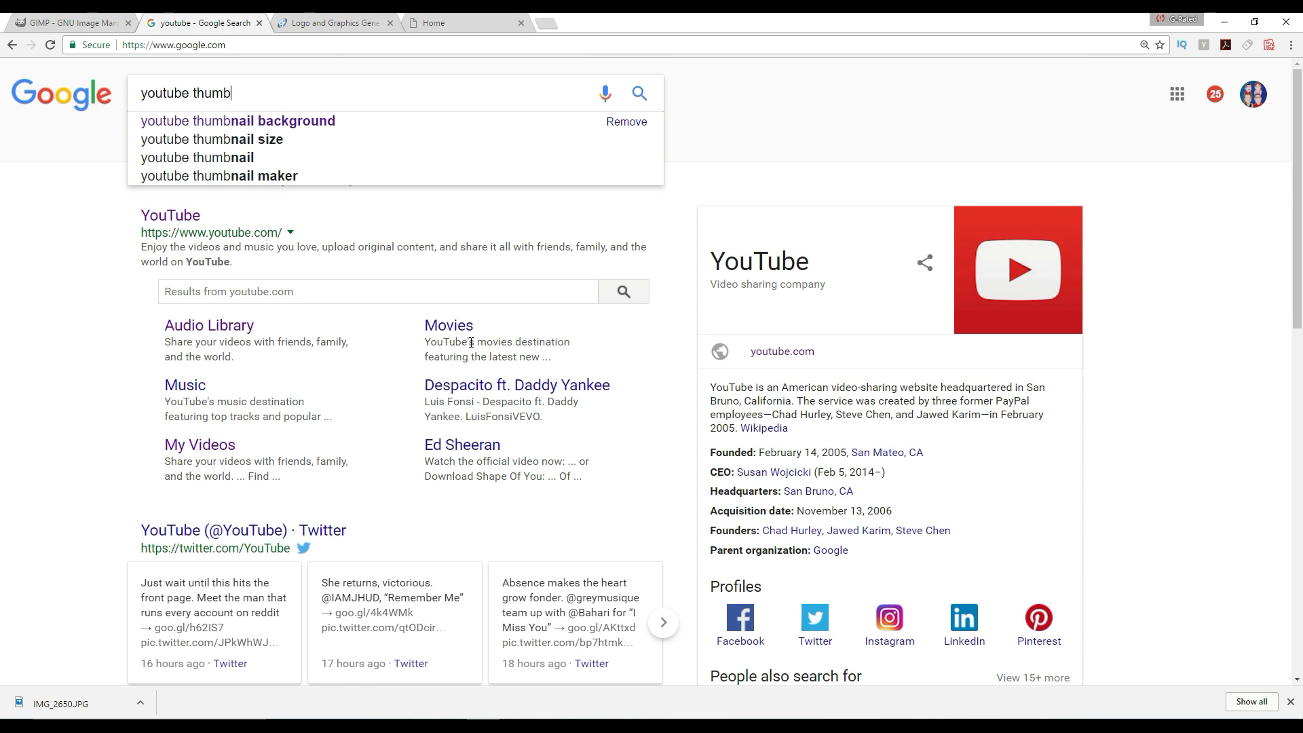
{"action": "left_click", "coordinate": [313, 122]}
{"action": "left_click", "coordinate": [197, 150]}
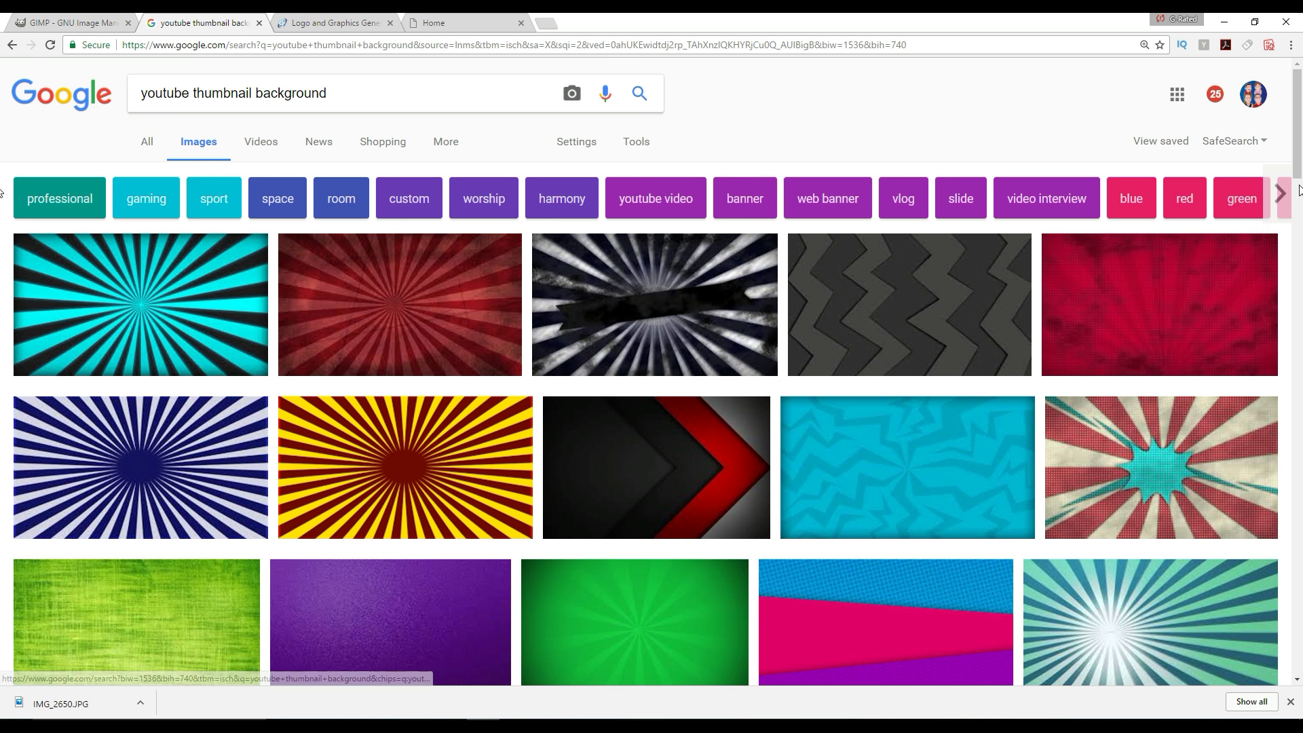
{"action": "left_click_drag", "start_coordinate": [1297, 157], "coordinate": [1267, 173]}
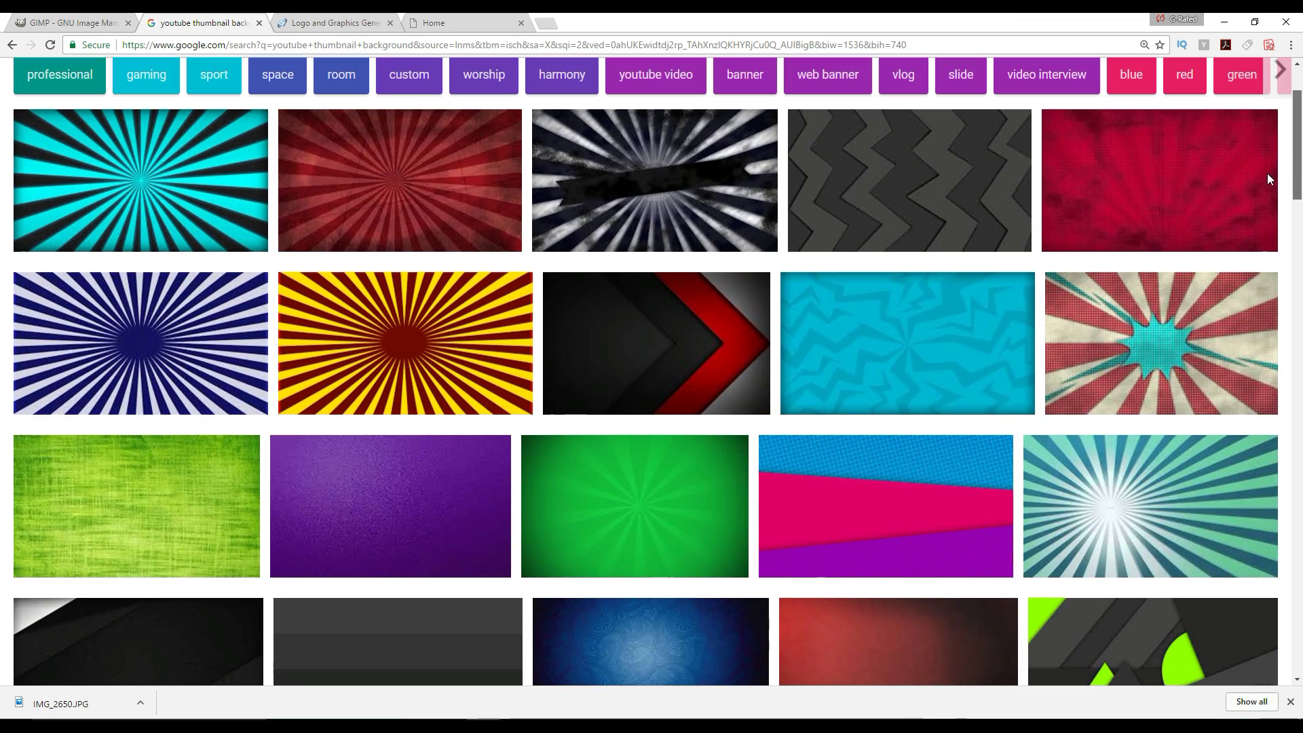
Download the red-and-teal comic burst image as bgImageDemo.jpg into the Pictures folder
{"action": "left_click", "coordinate": [1156, 321]}
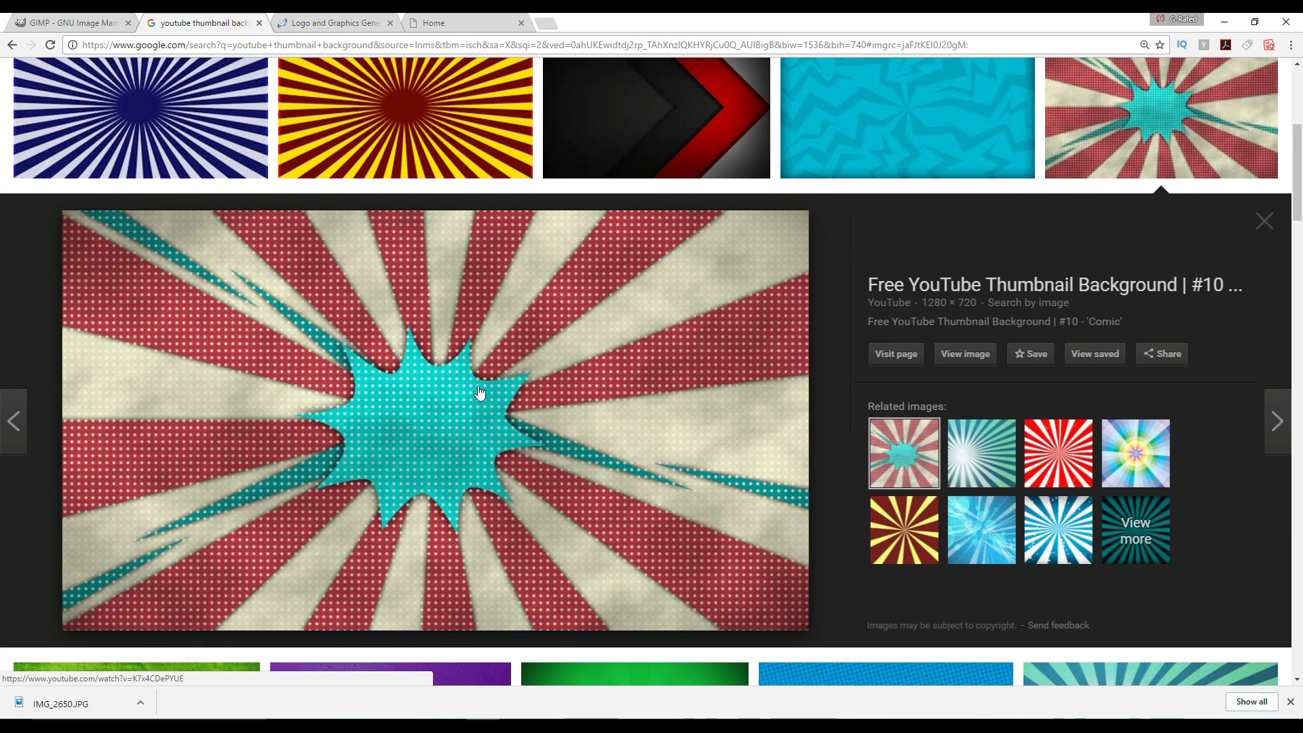
{"action": "right_click", "coordinate": [478, 385]}
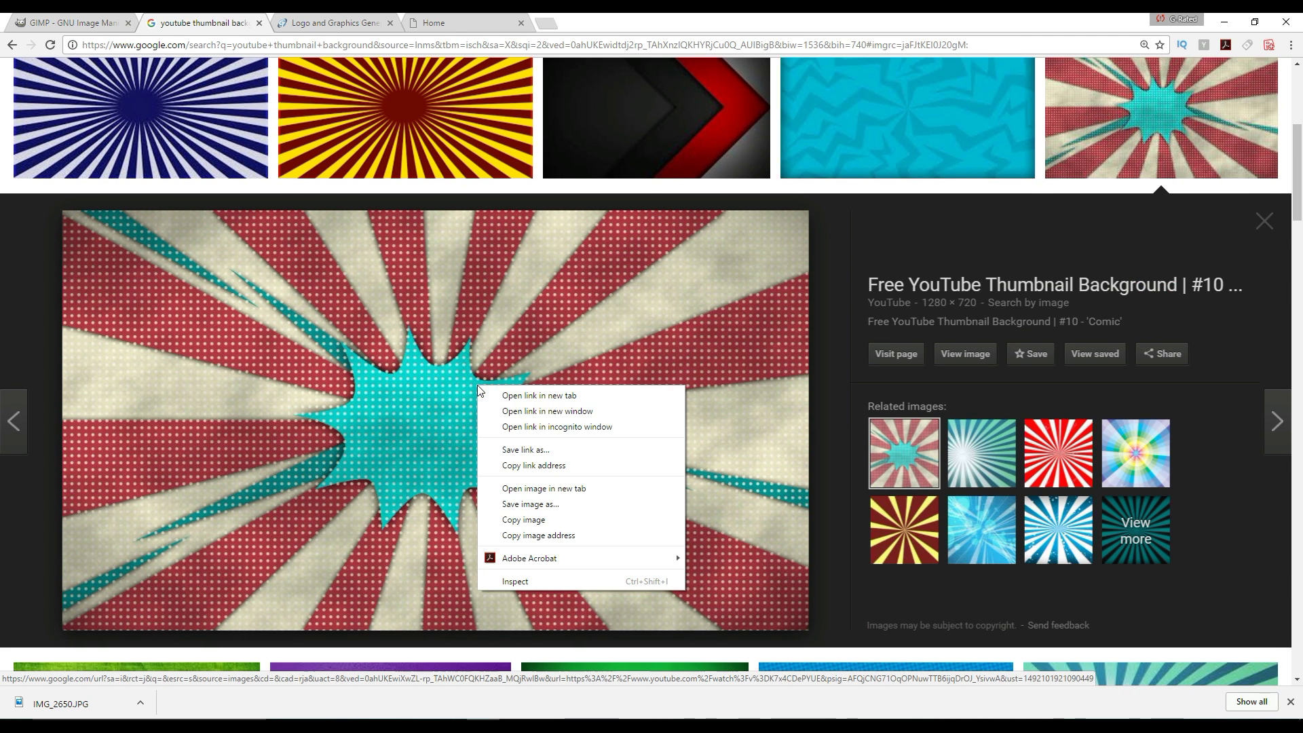
{"action": "left_click", "coordinate": [545, 506]}
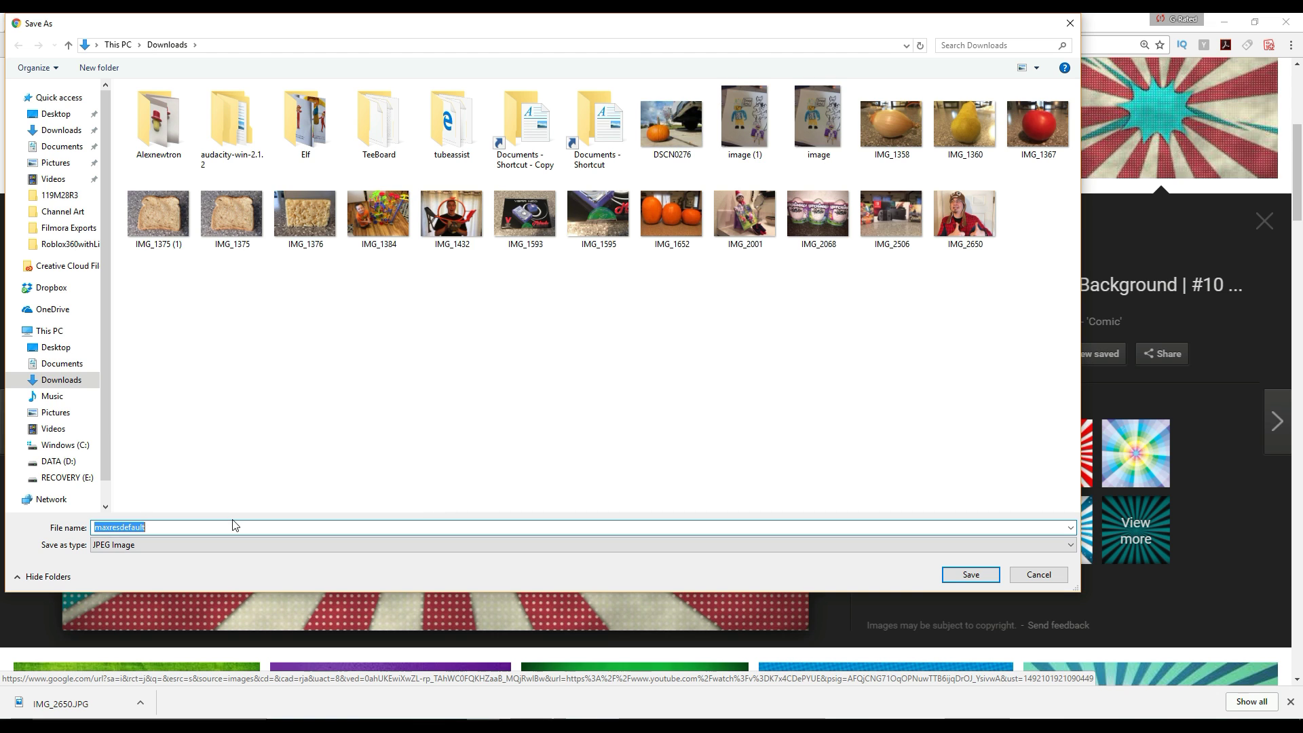
{"action": "type", "text": "bg"}
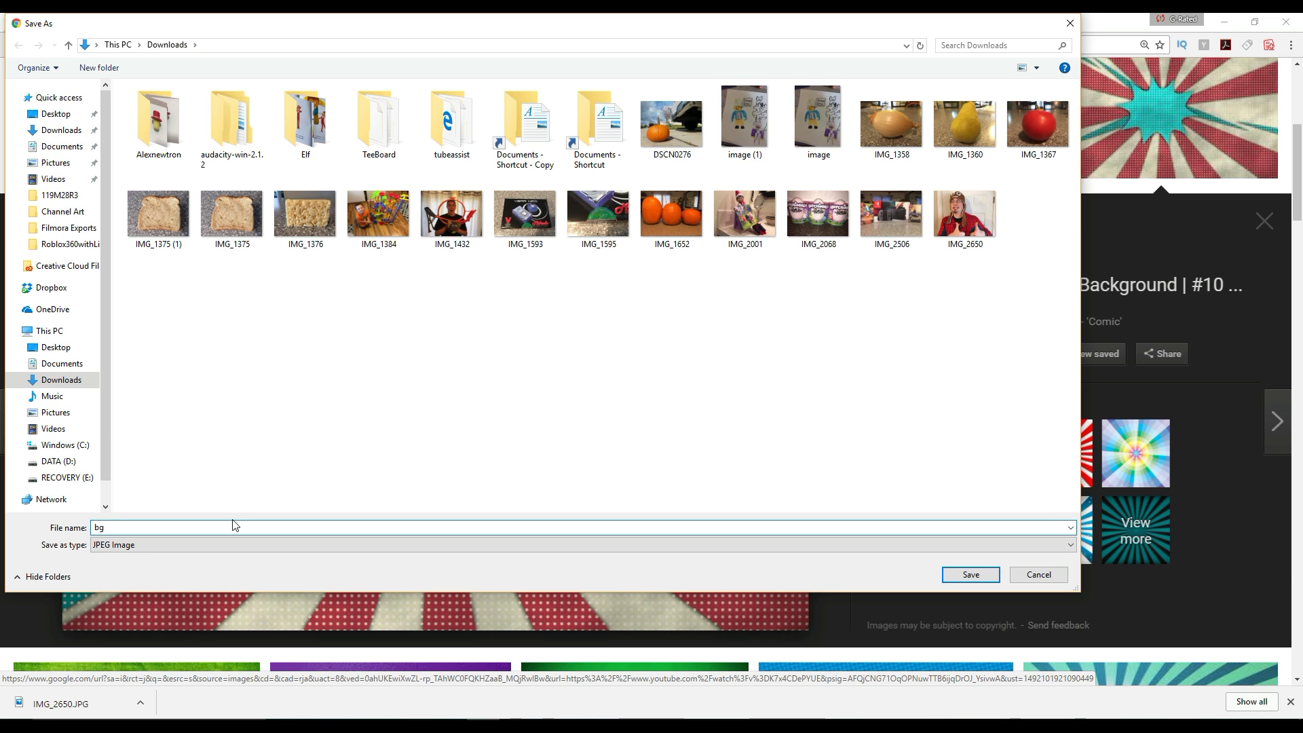
{"action": "type", "text": "ImageDemo"}
{"action": "left_click", "coordinate": [48, 415]}
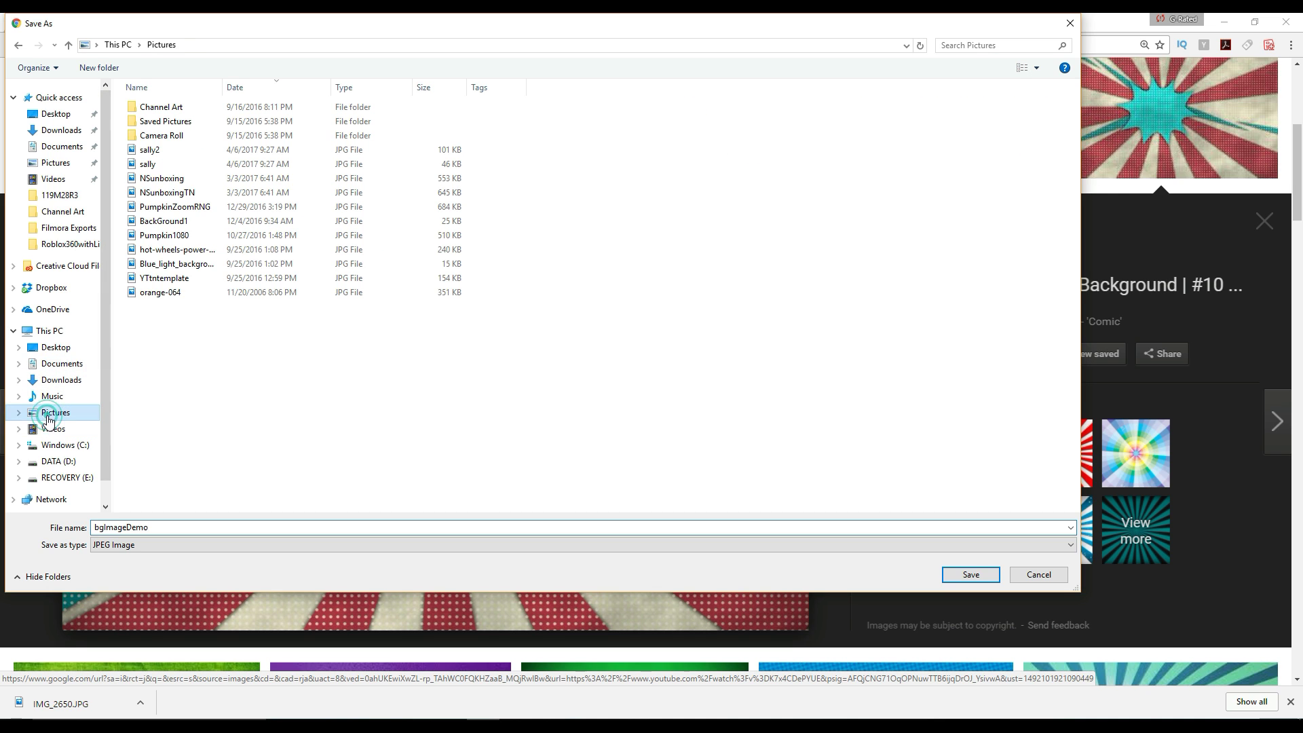
{"action": "left_click", "coordinate": [979, 576]}
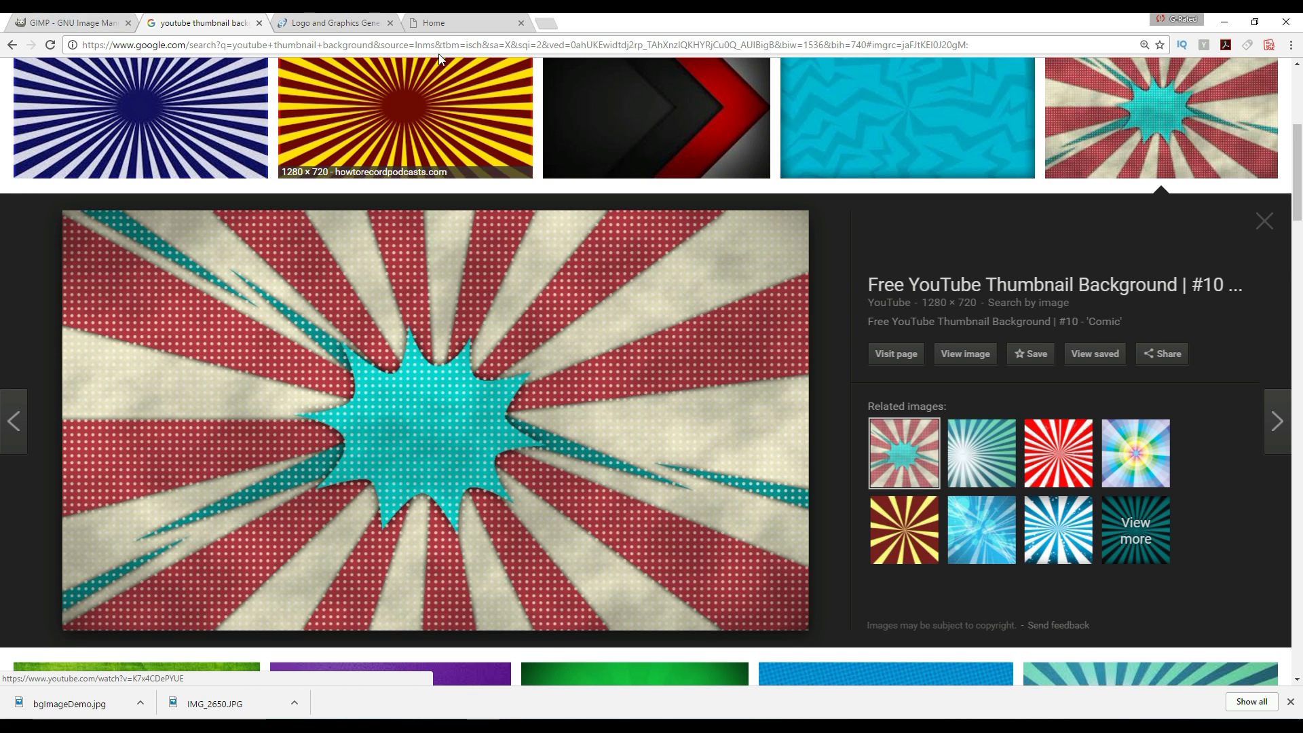
Switch to GIMP, open bgImageDemo.jpg from Pictures, and move its window fully into view
{"action": "left_click", "coordinate": [454, 24]}
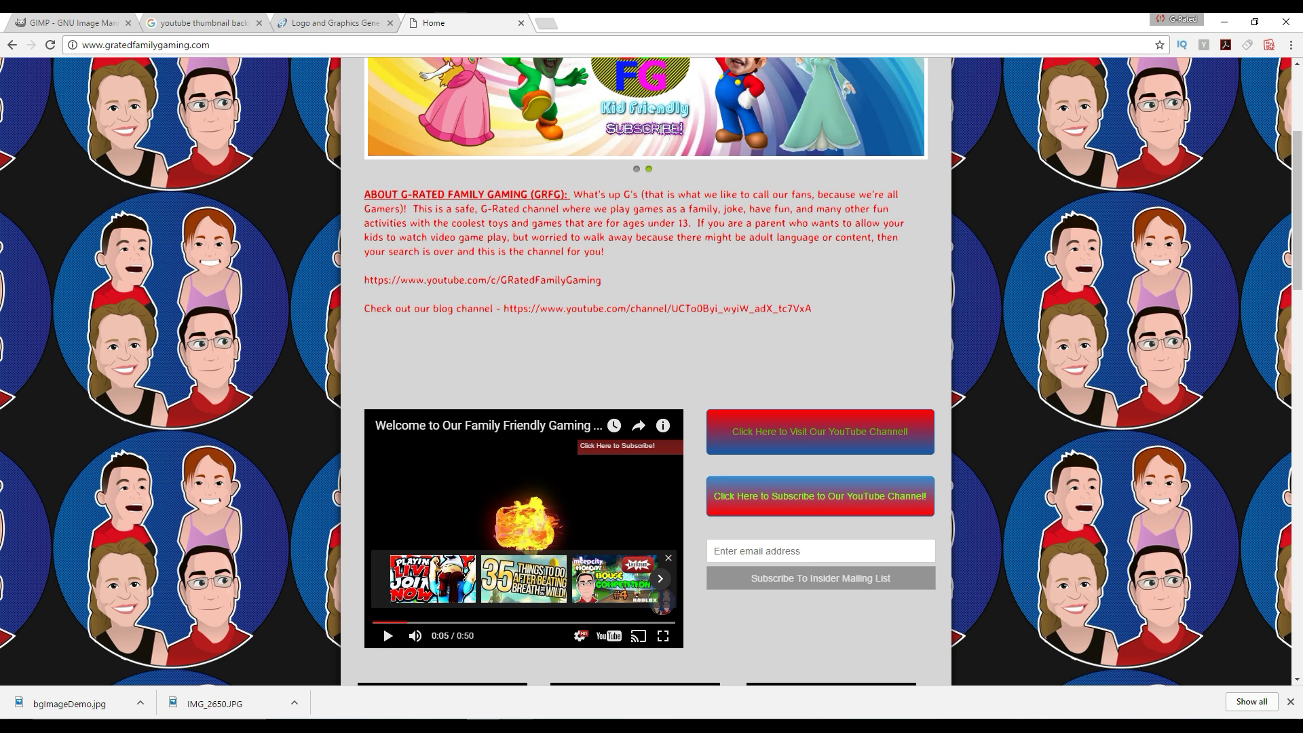
{"action": "key", "text": "alt+Tab"}
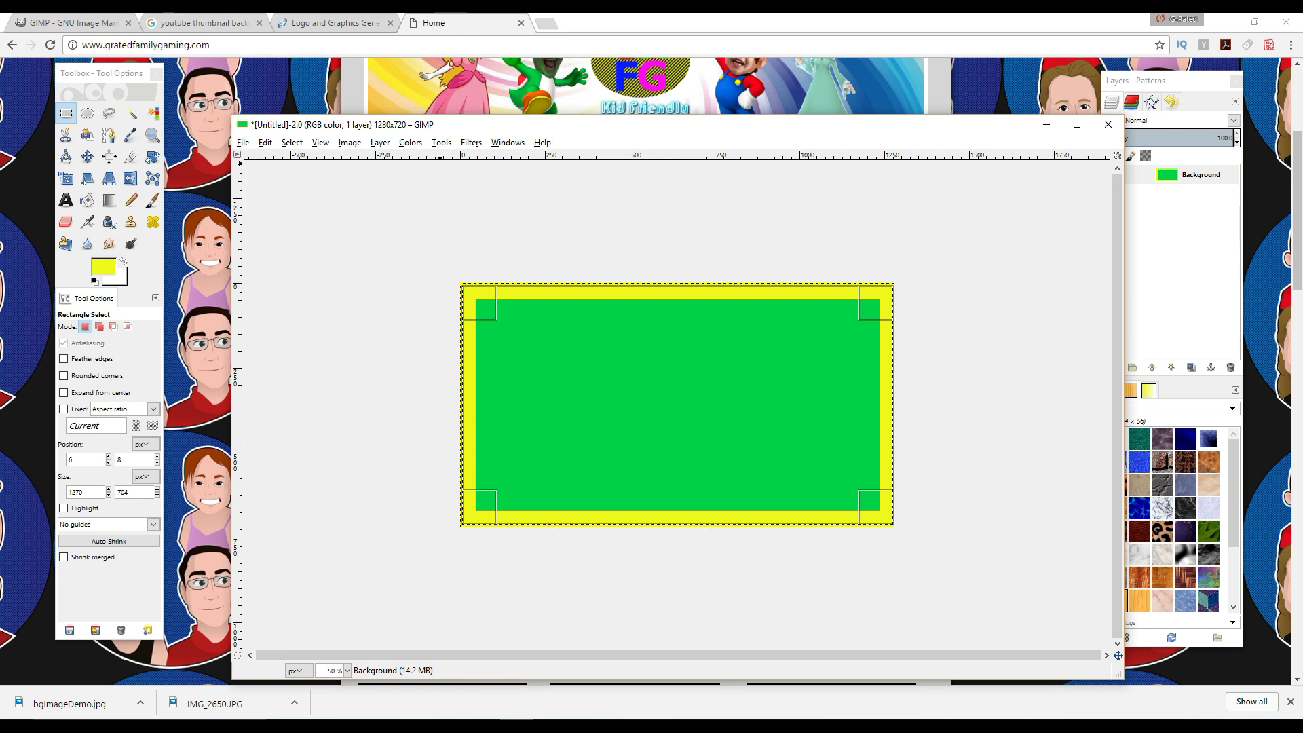
{"action": "left_click", "coordinate": [239, 141]}
{"action": "left_click", "coordinate": [262, 182]}
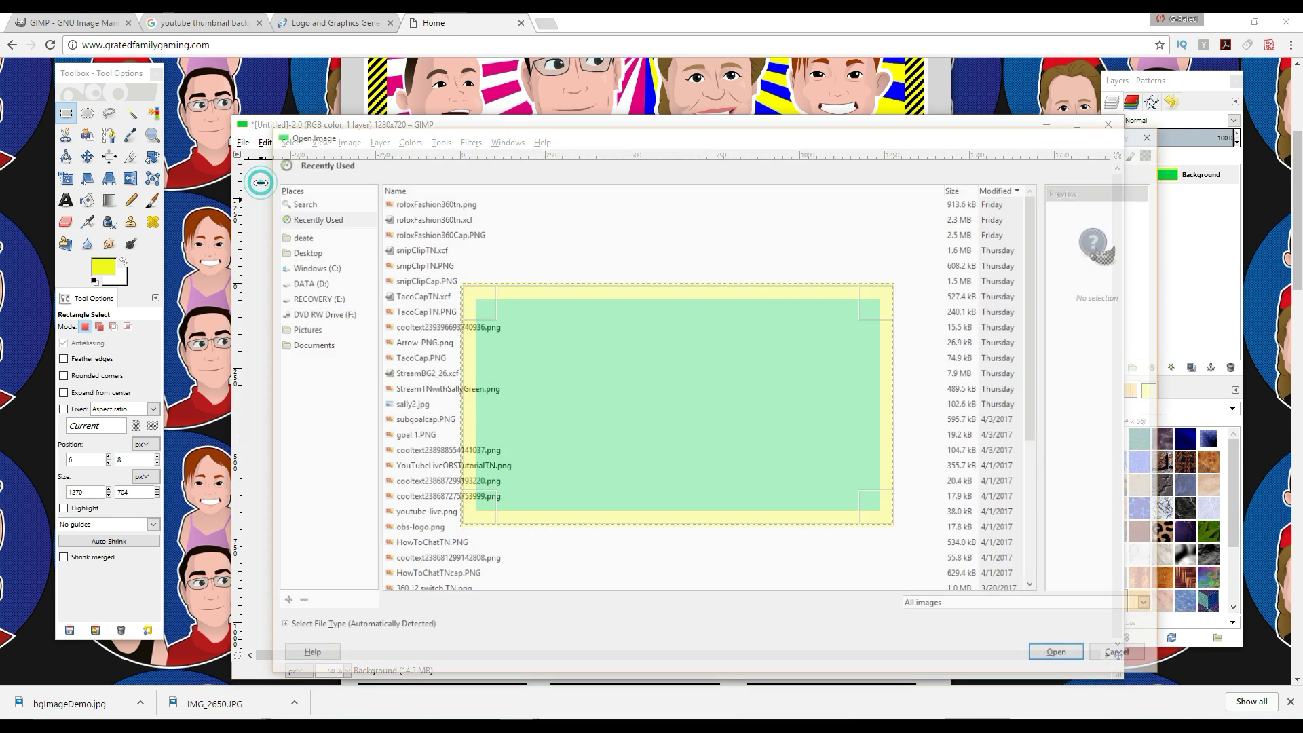
{"action": "left_click", "coordinate": [311, 330]}
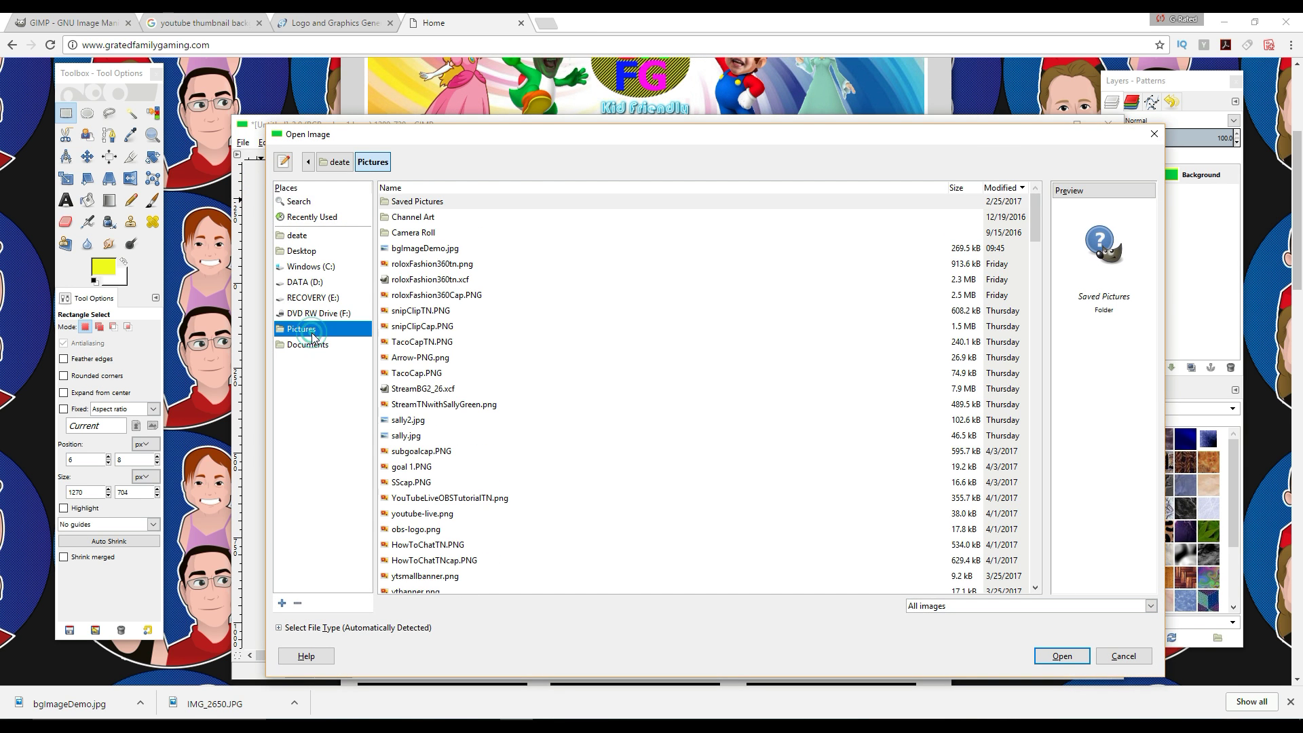
{"action": "double_click", "coordinate": [405, 249]}
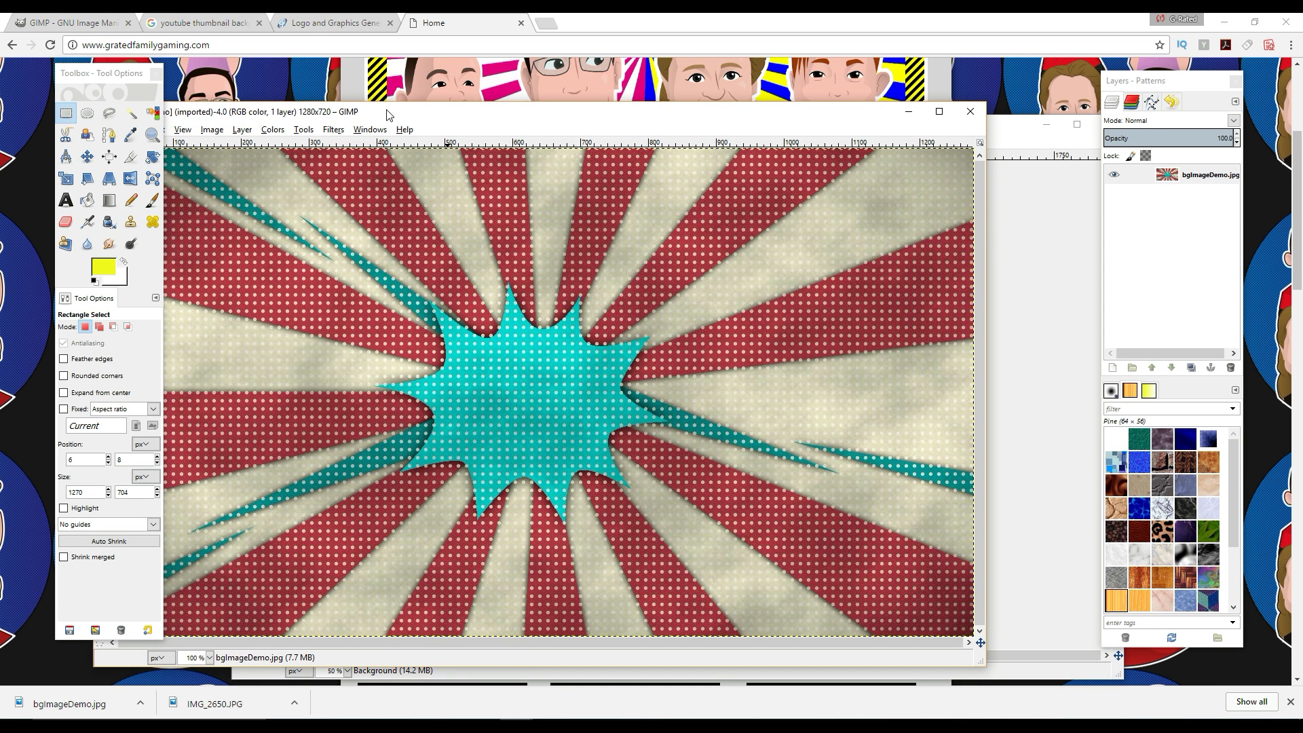
{"action": "left_click_drag", "start_coordinate": [389, 116], "coordinate": [480, 110]}
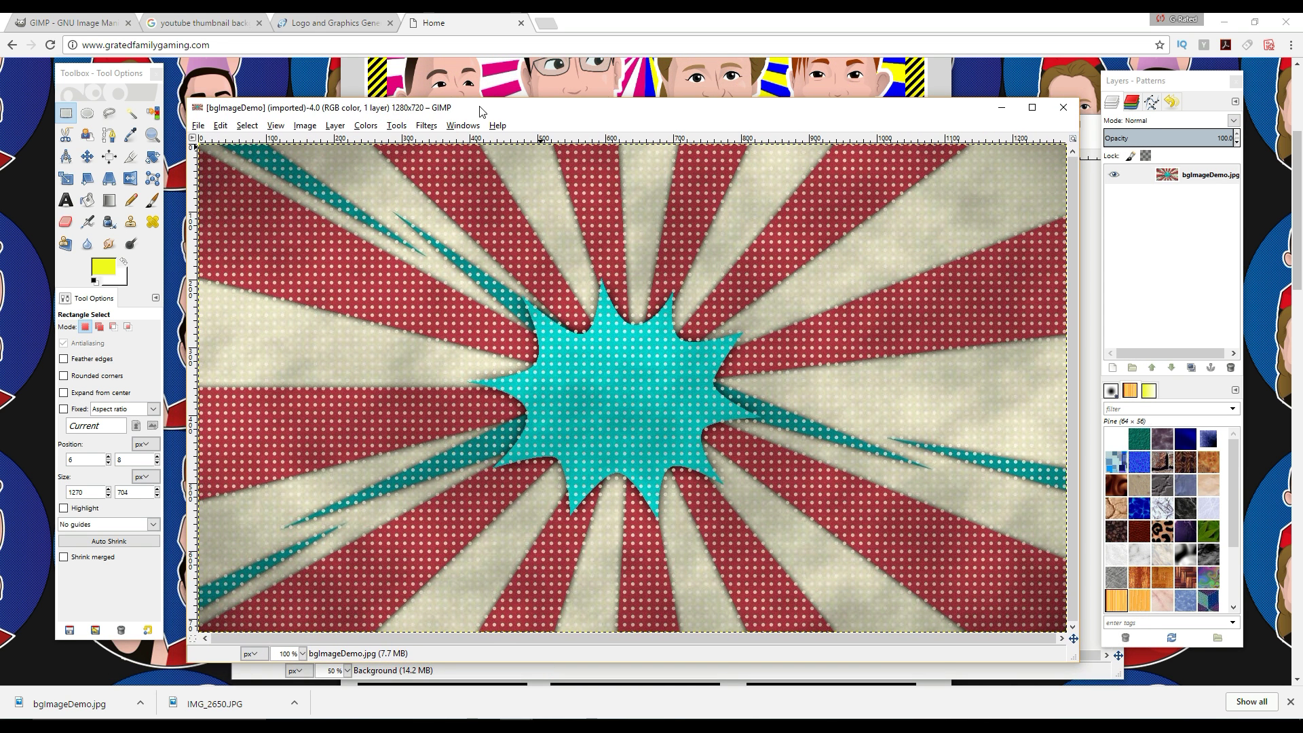
Scale the background image up to 1600×900
{"action": "left_click", "coordinate": [307, 127]}
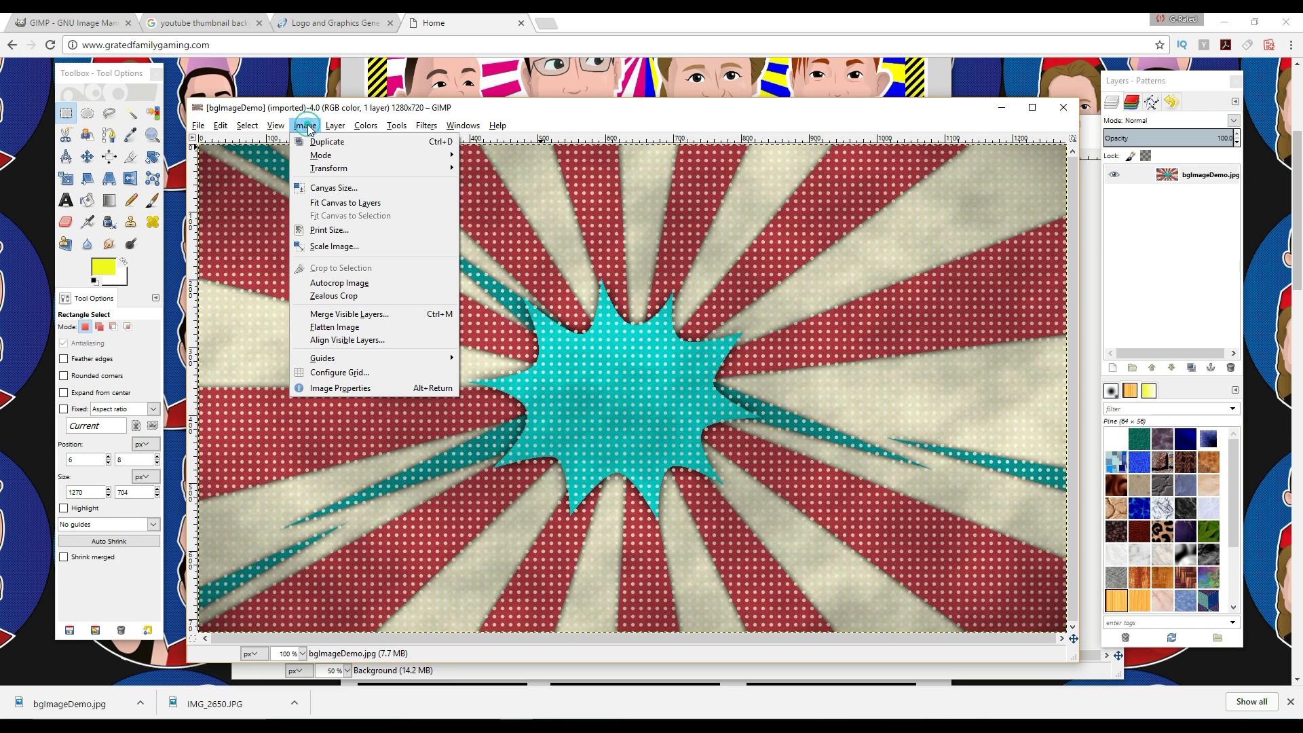
{"action": "left_click", "coordinate": [310, 247]}
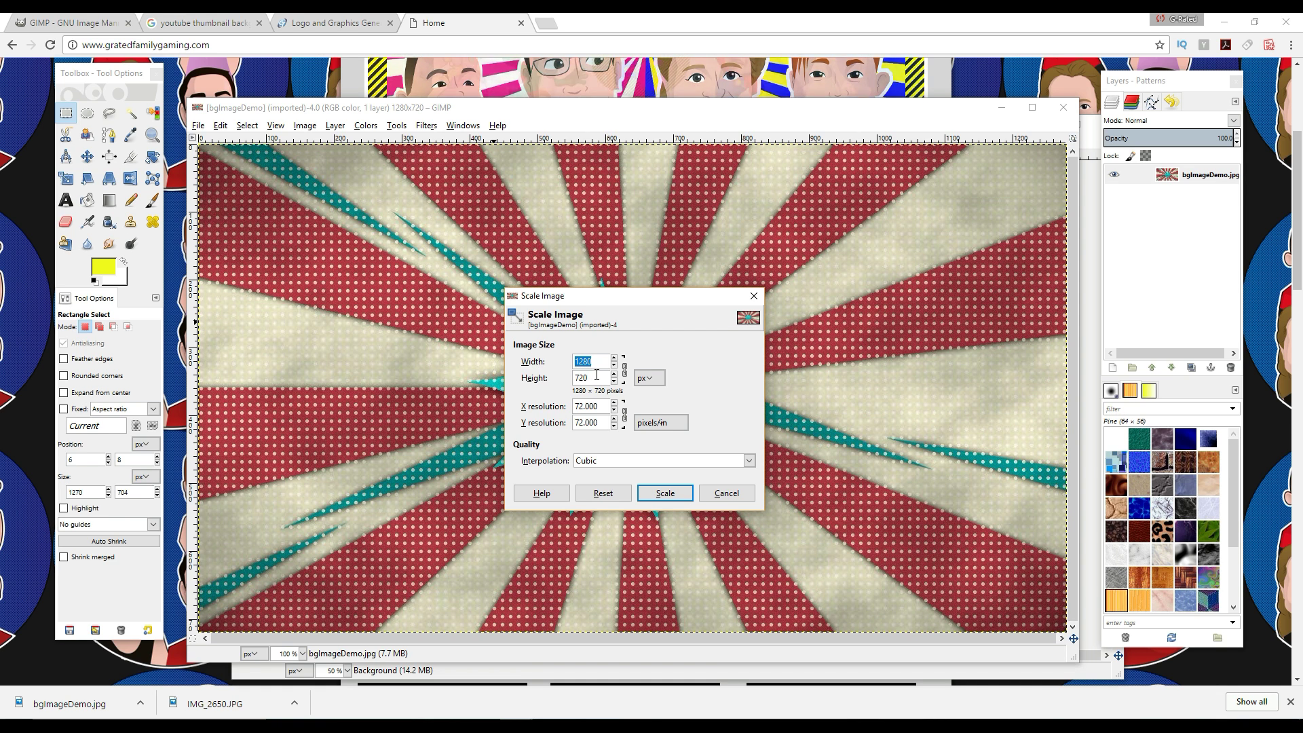
{"action": "left_click_drag", "start_coordinate": [593, 377], "coordinate": [572, 374]}
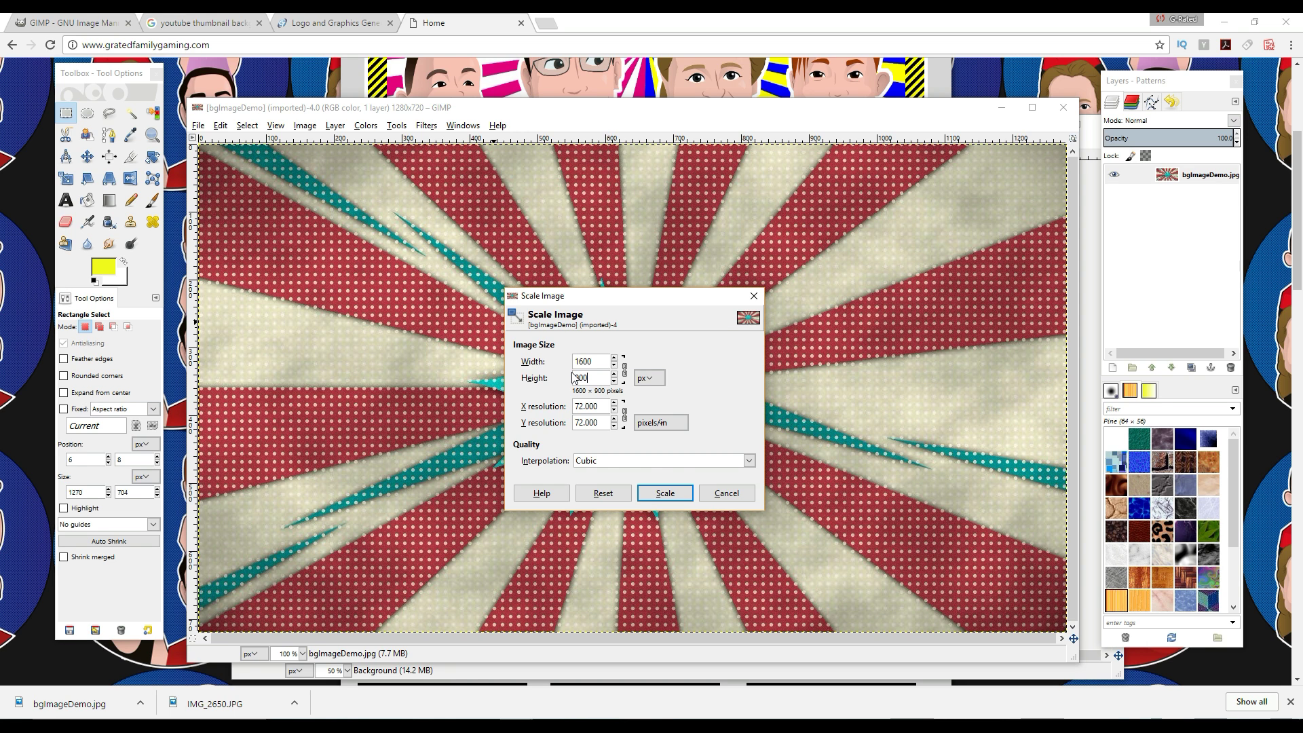
{"action": "left_click", "coordinate": [665, 493]}
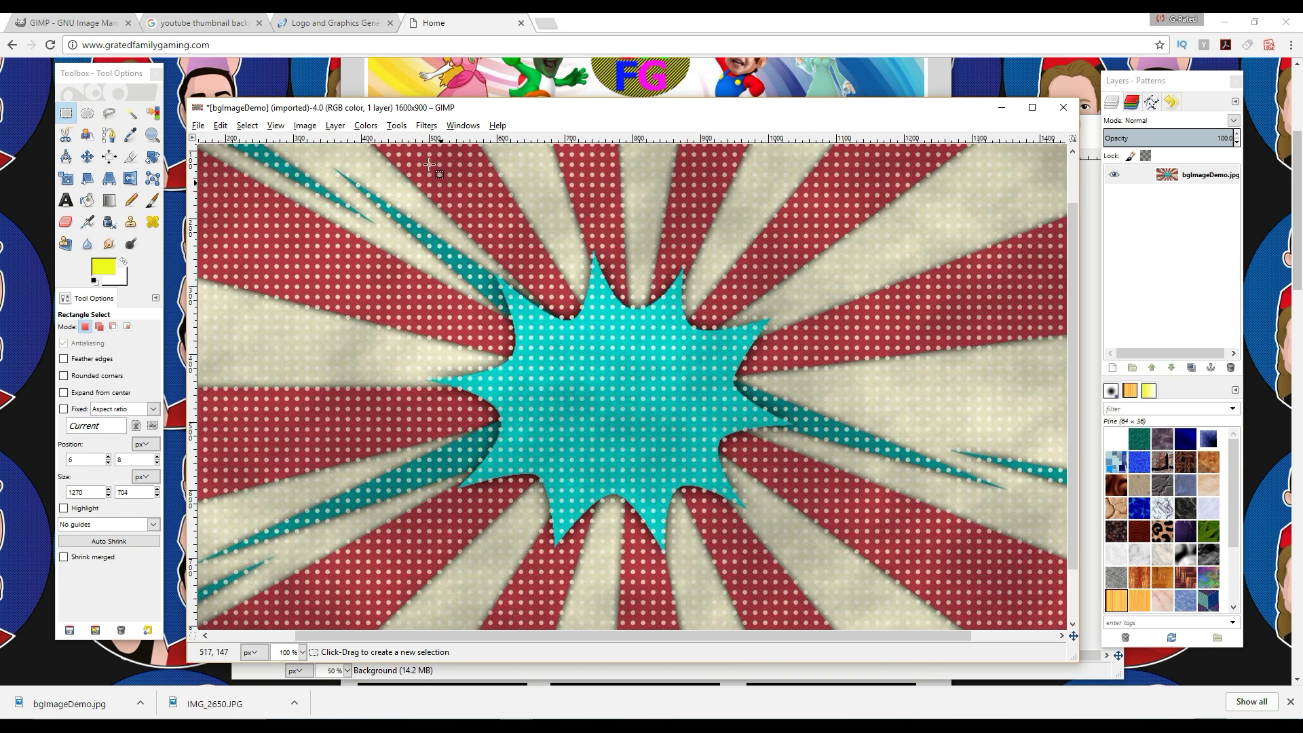
Scale the image back down to 1280×720
{"action": "left_click", "coordinate": [300, 127]}
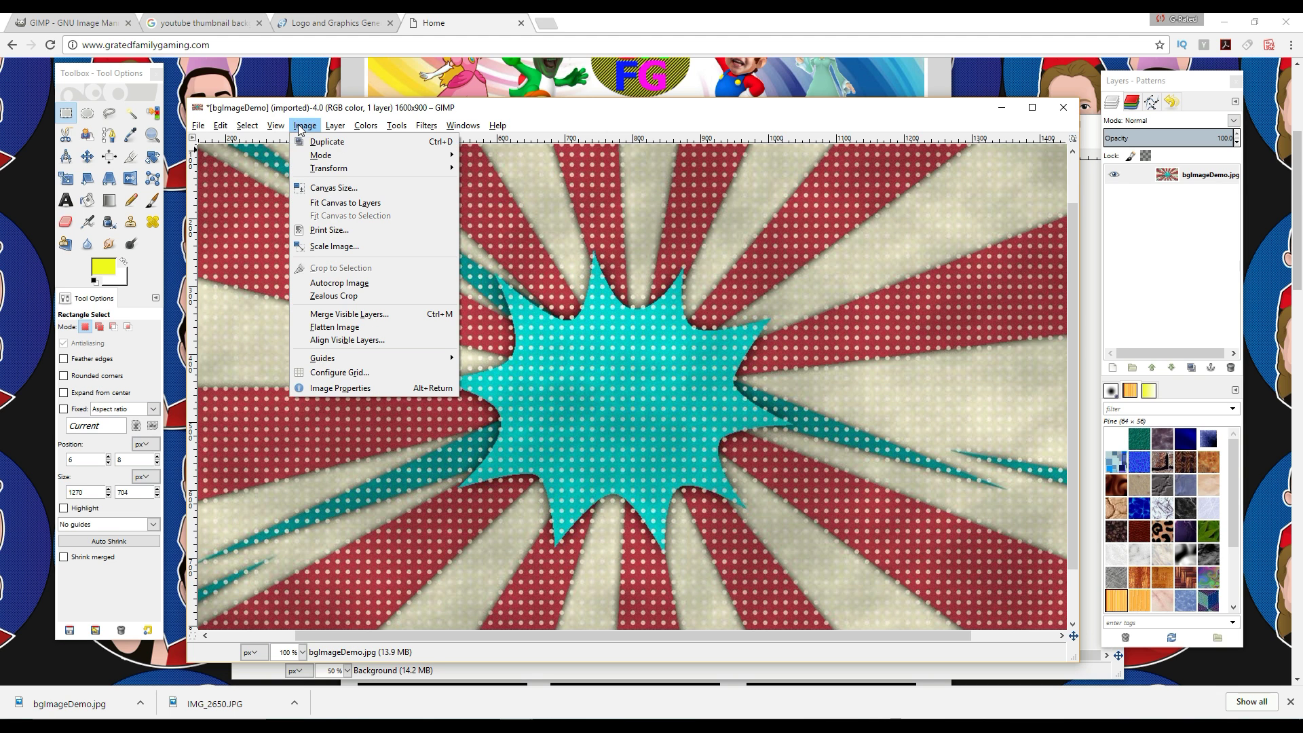
{"action": "left_click", "coordinate": [339, 246]}
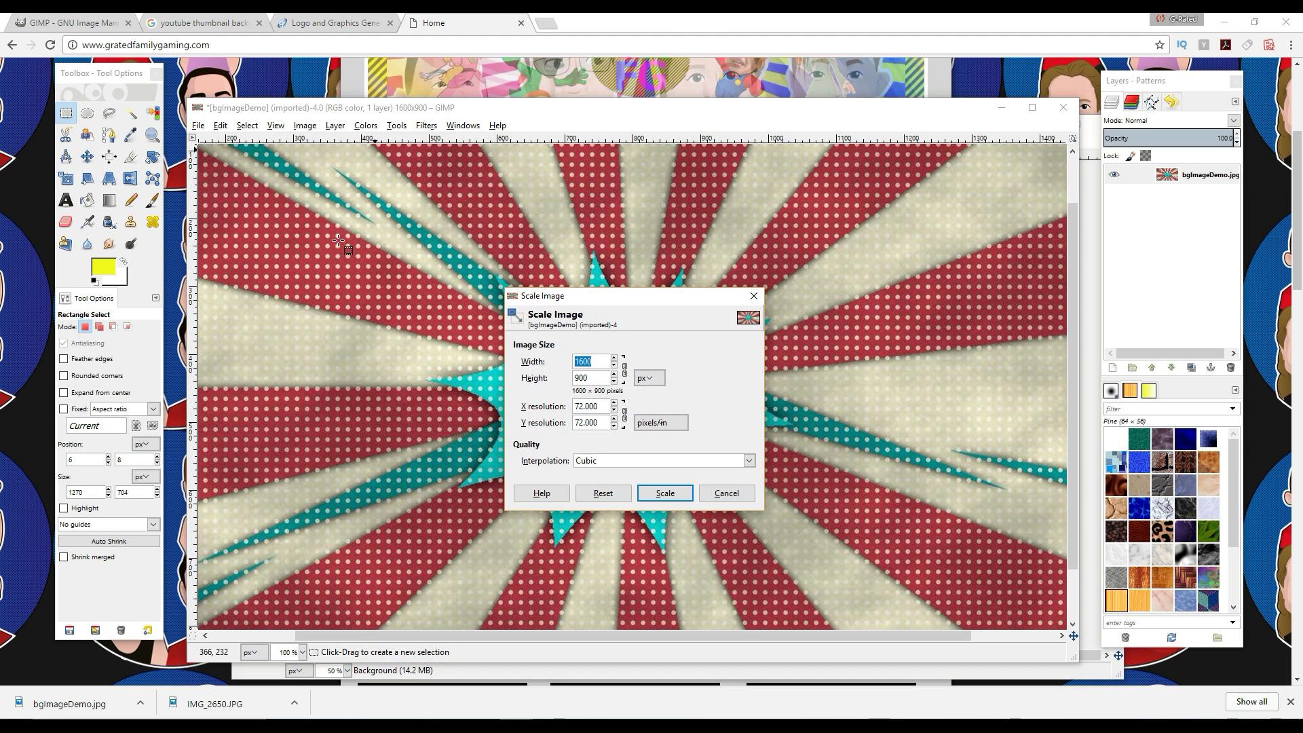
{"action": "double_click", "coordinate": [593, 377]}
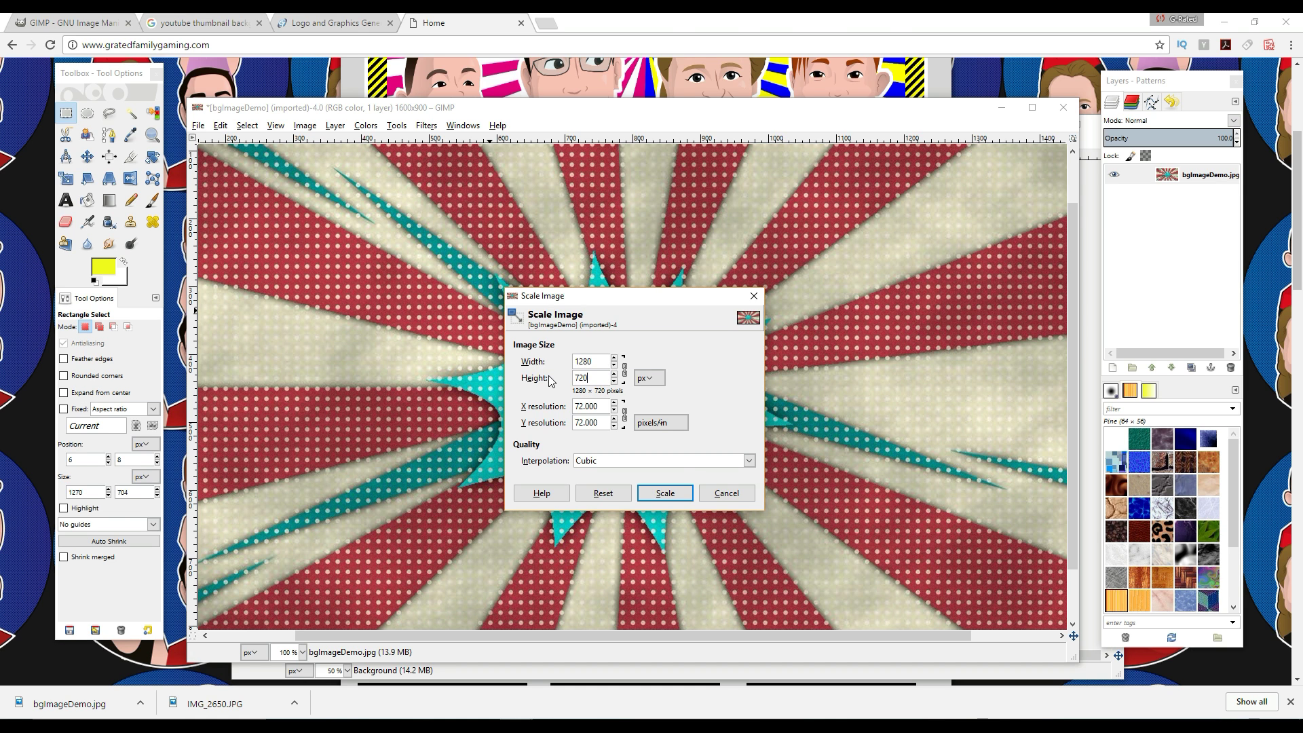
{"action": "left_click", "coordinate": [686, 499]}
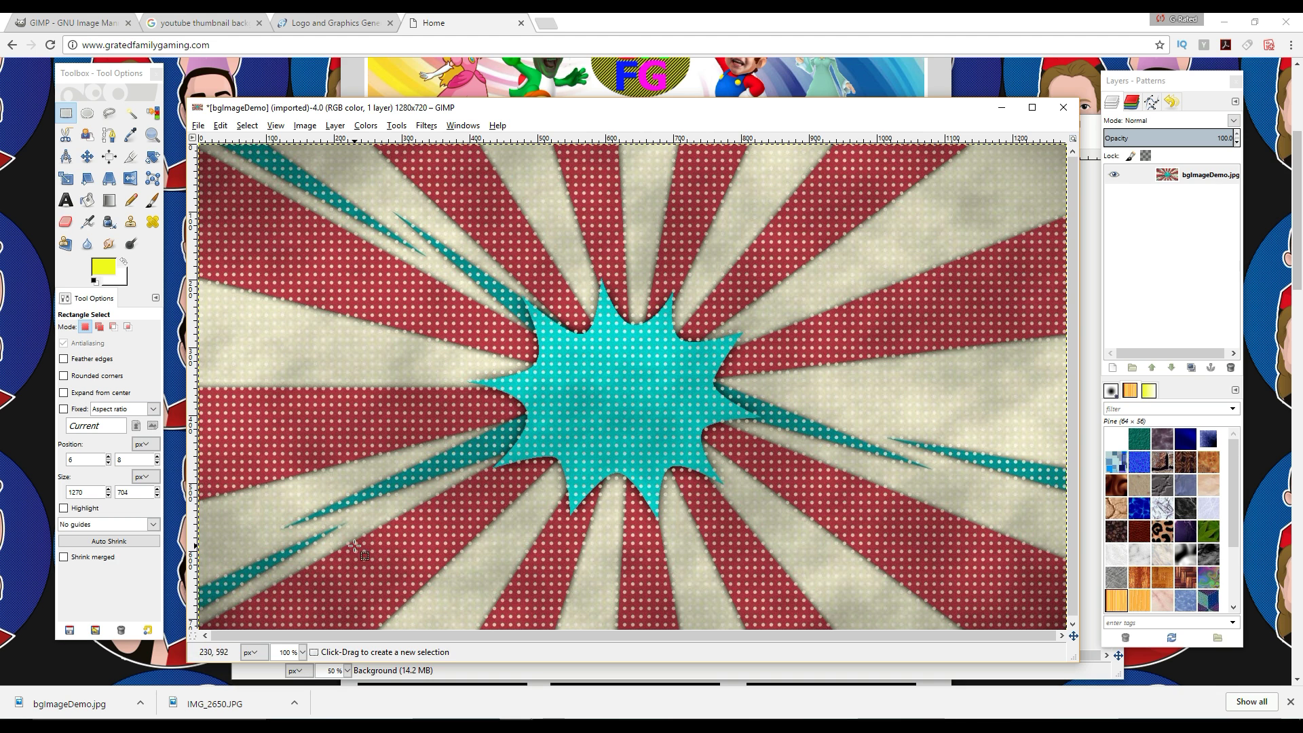
At 50% zoom, crop the background to 1200×638, inset from every edge
{"action": "left_click", "coordinate": [301, 653]}
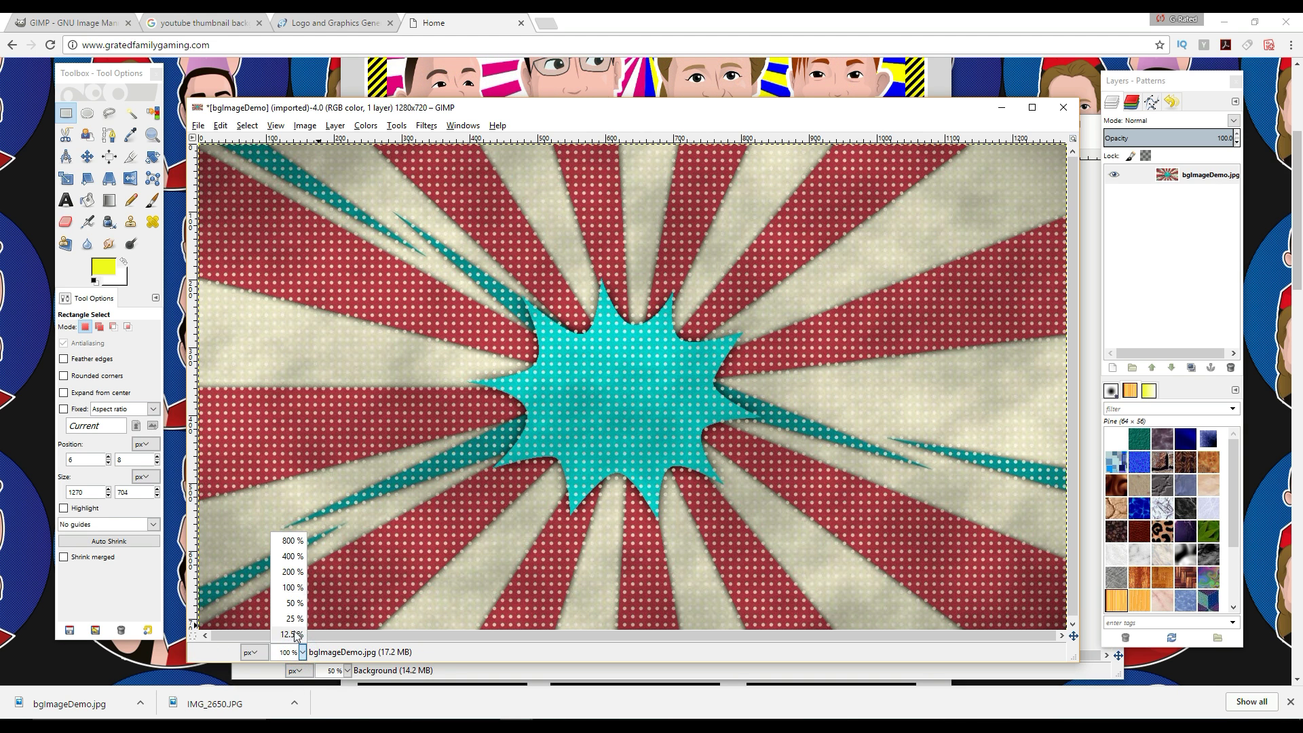
{"action": "left_click", "coordinate": [289, 605]}
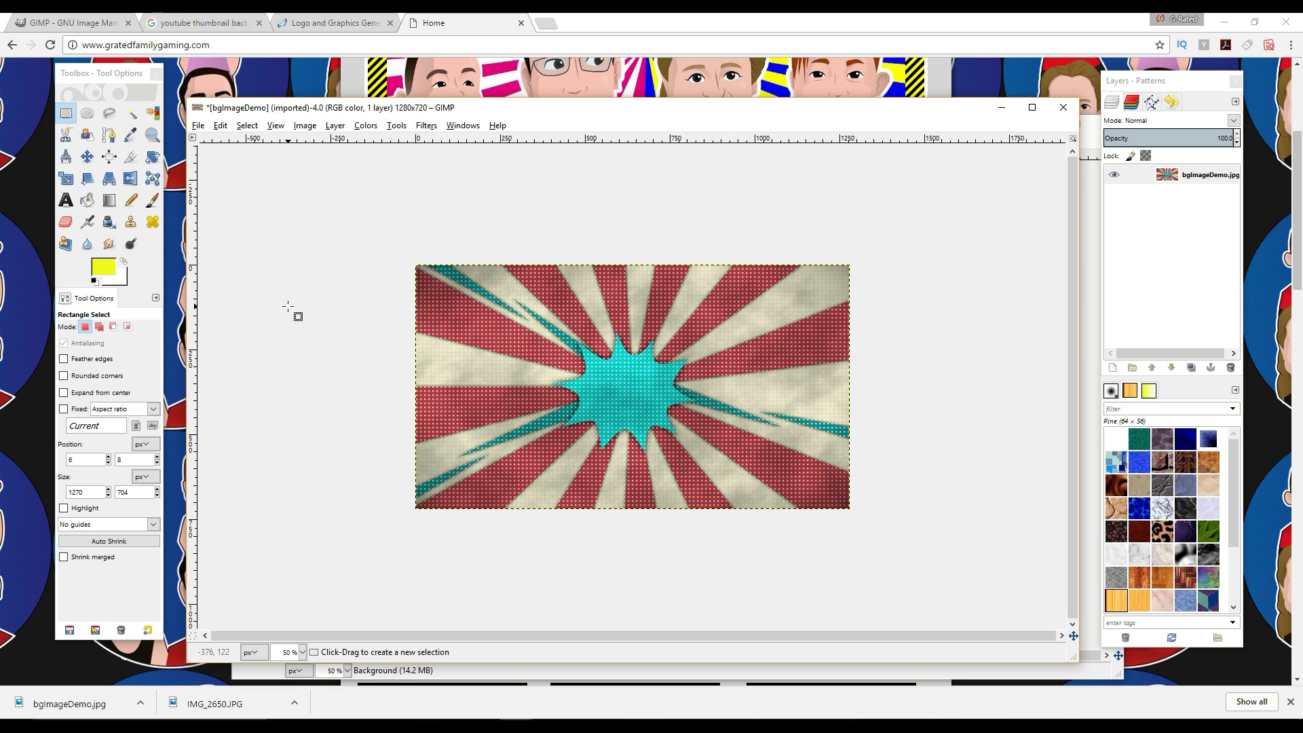
{"action": "left_click", "coordinate": [131, 157]}
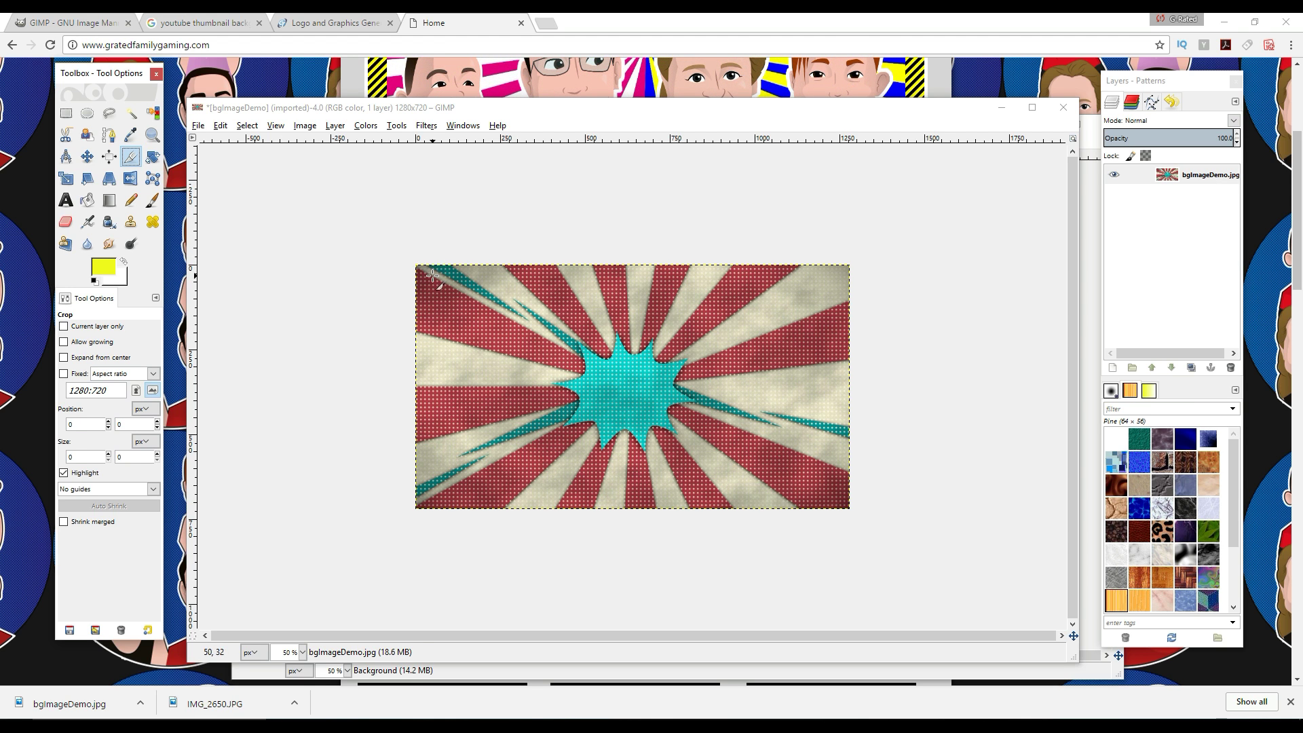
{"action": "left_click_drag", "start_coordinate": [430, 277], "coordinate": [836, 493]}
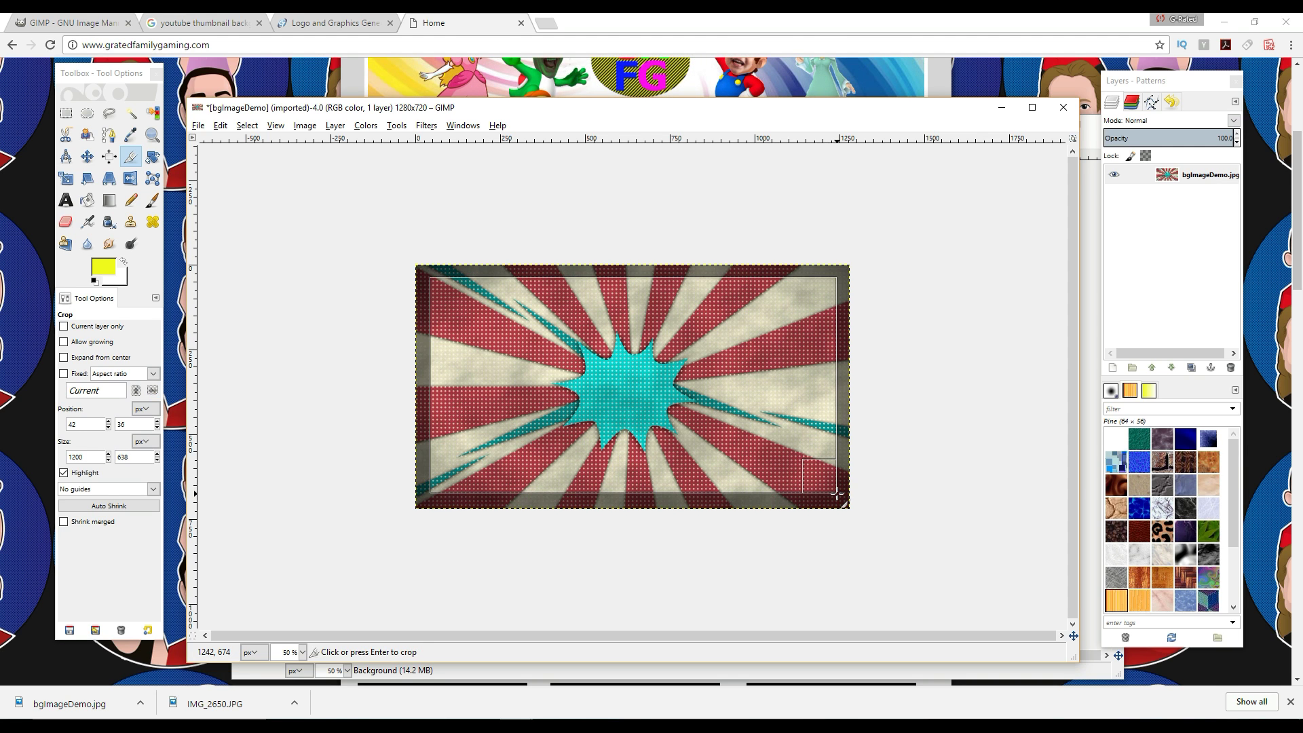
{"action": "left_click", "coordinate": [836, 492]}
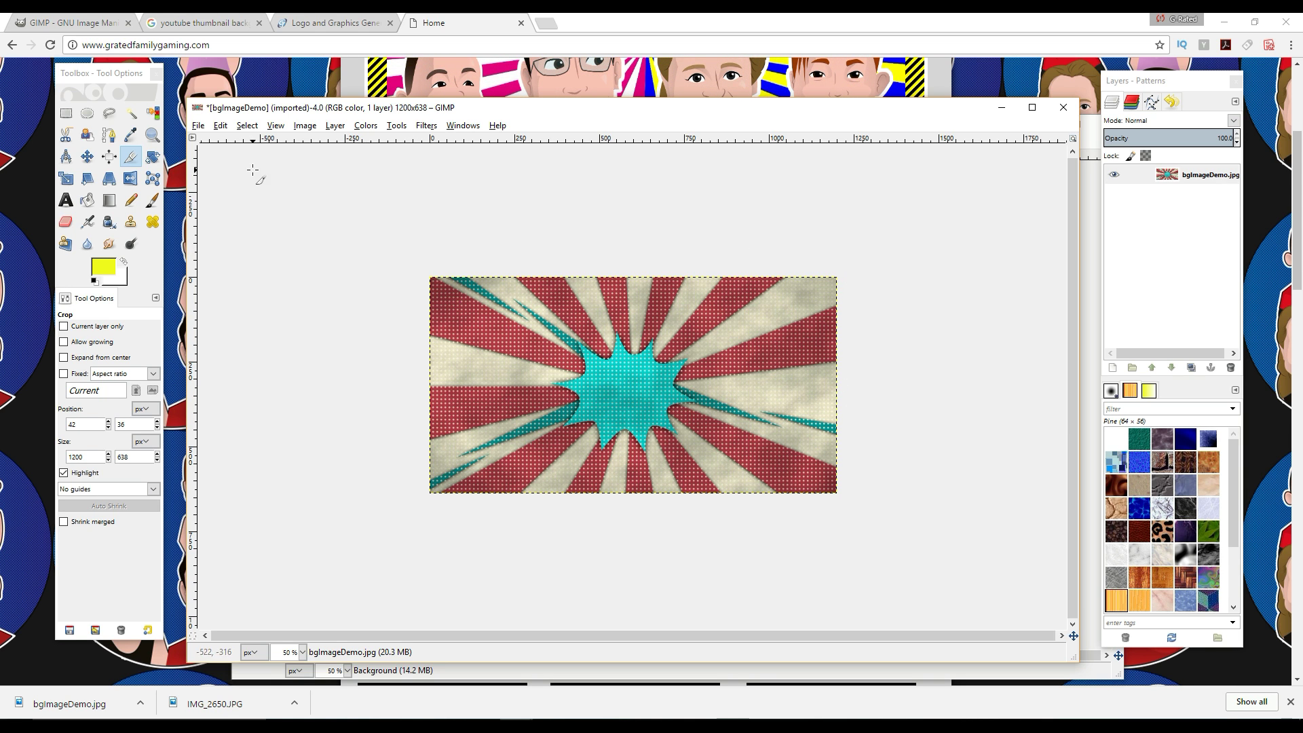
Scale the cropped image to 720 px tall, giving 1354×720 with proportions kept
{"action": "left_click", "coordinate": [304, 126]}
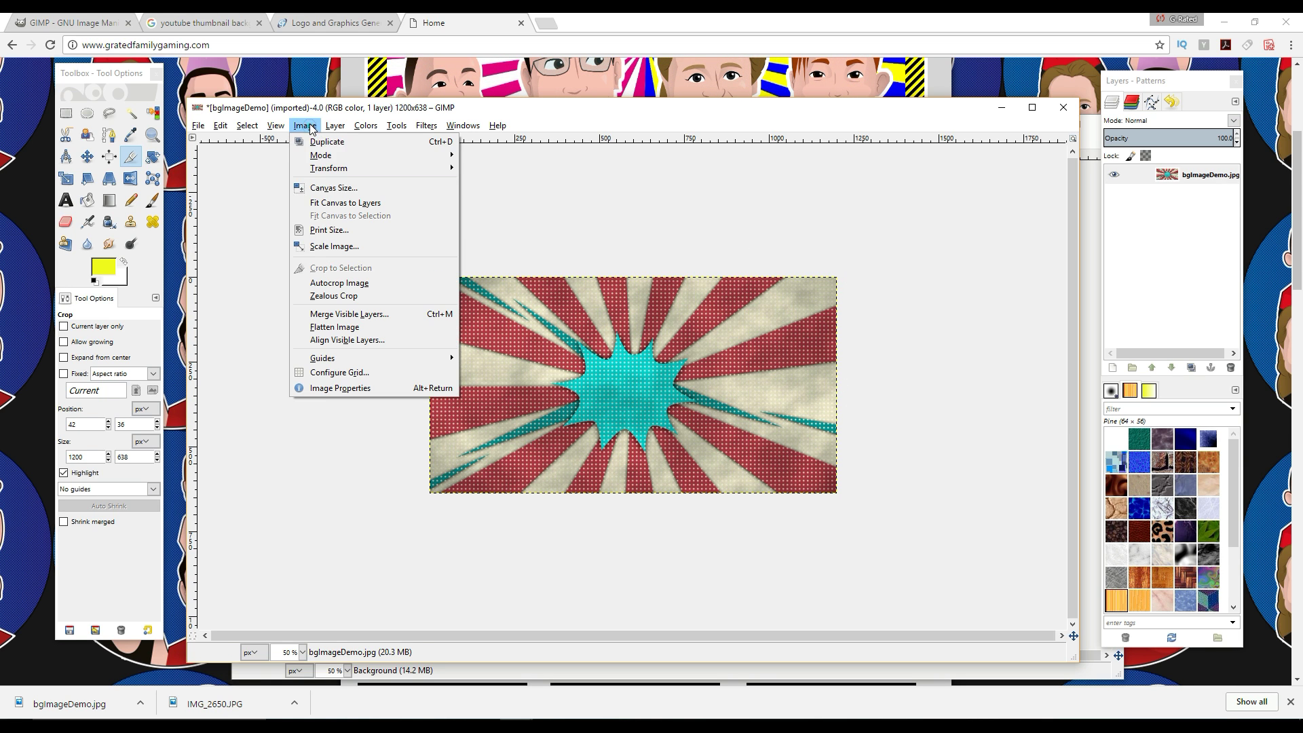
{"action": "left_click", "coordinate": [363, 247]}
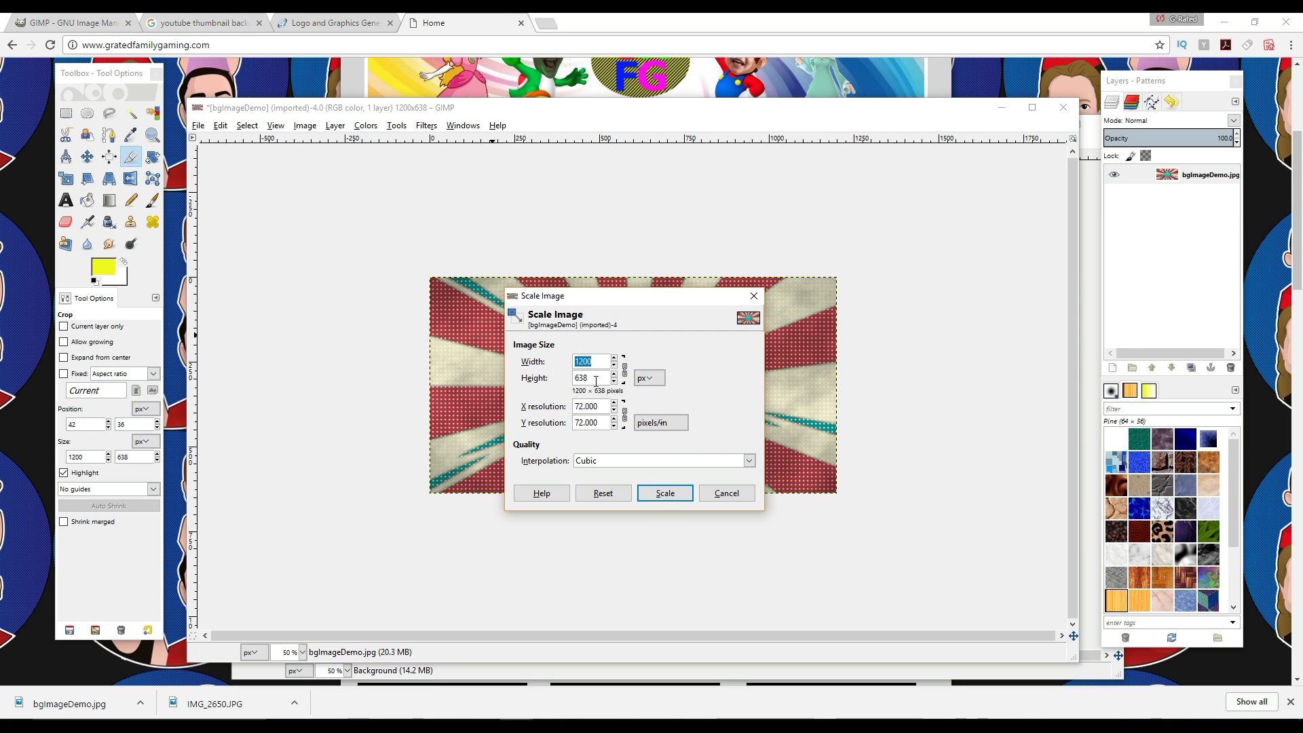
{"action": "left_click_drag", "start_coordinate": [596, 380], "coordinate": [551, 381]}
{"action": "key", "text": "Return"}
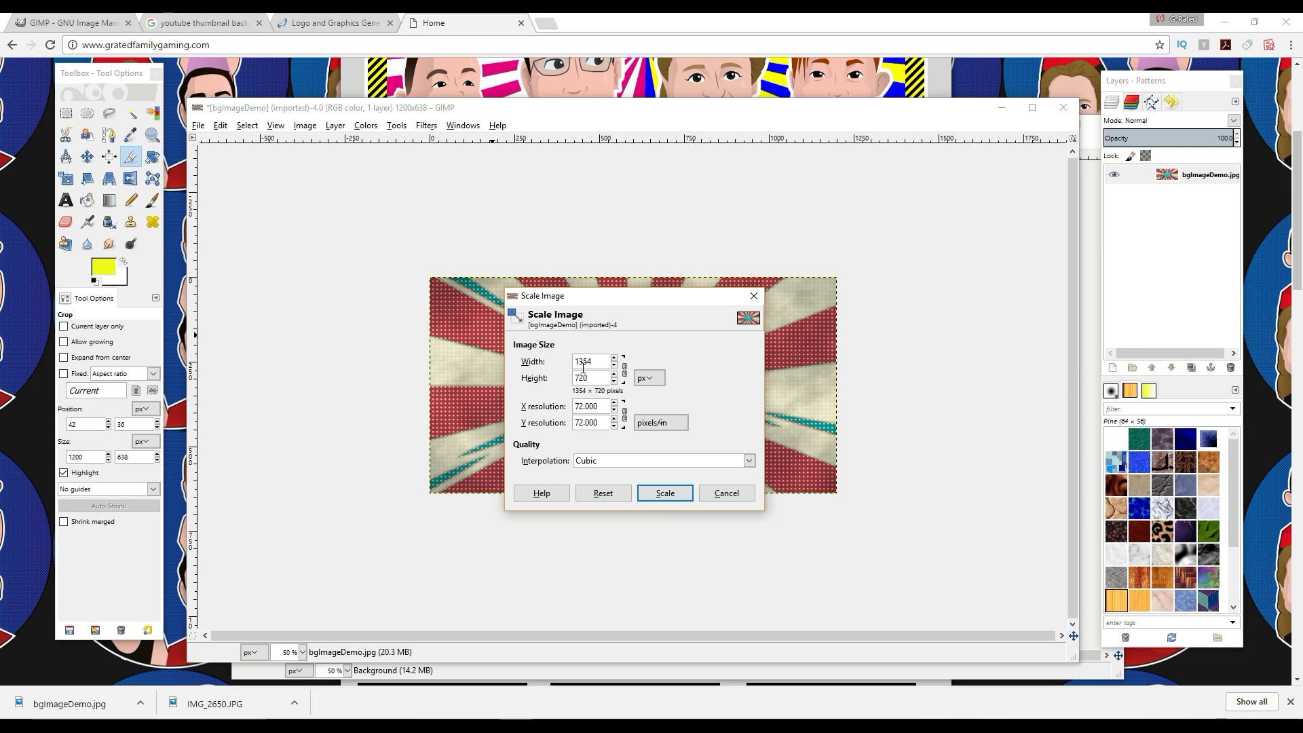
{"action": "left_click", "coordinate": [659, 496]}
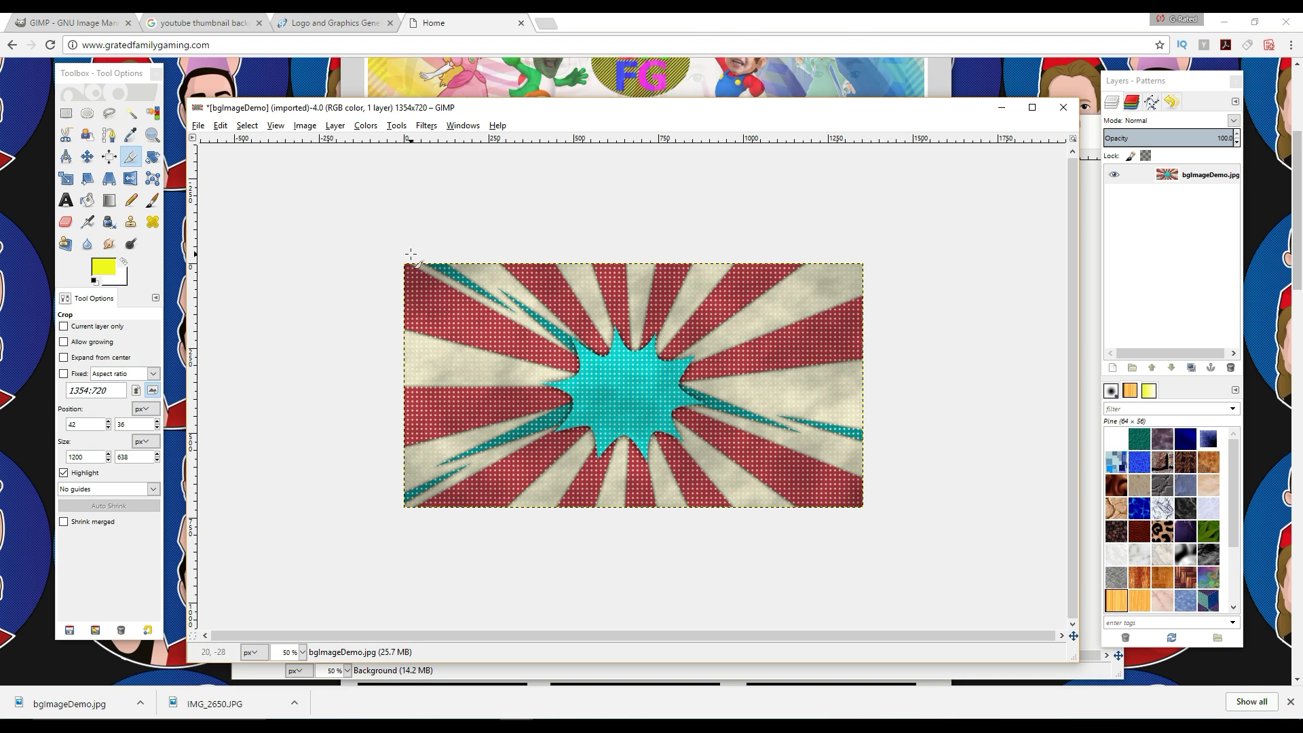
Crop the sunburst background to 1280×720 at position 28,0, trimming both sides
{"action": "left_click_drag", "start_coordinate": [413, 255], "coordinate": [847, 553]}
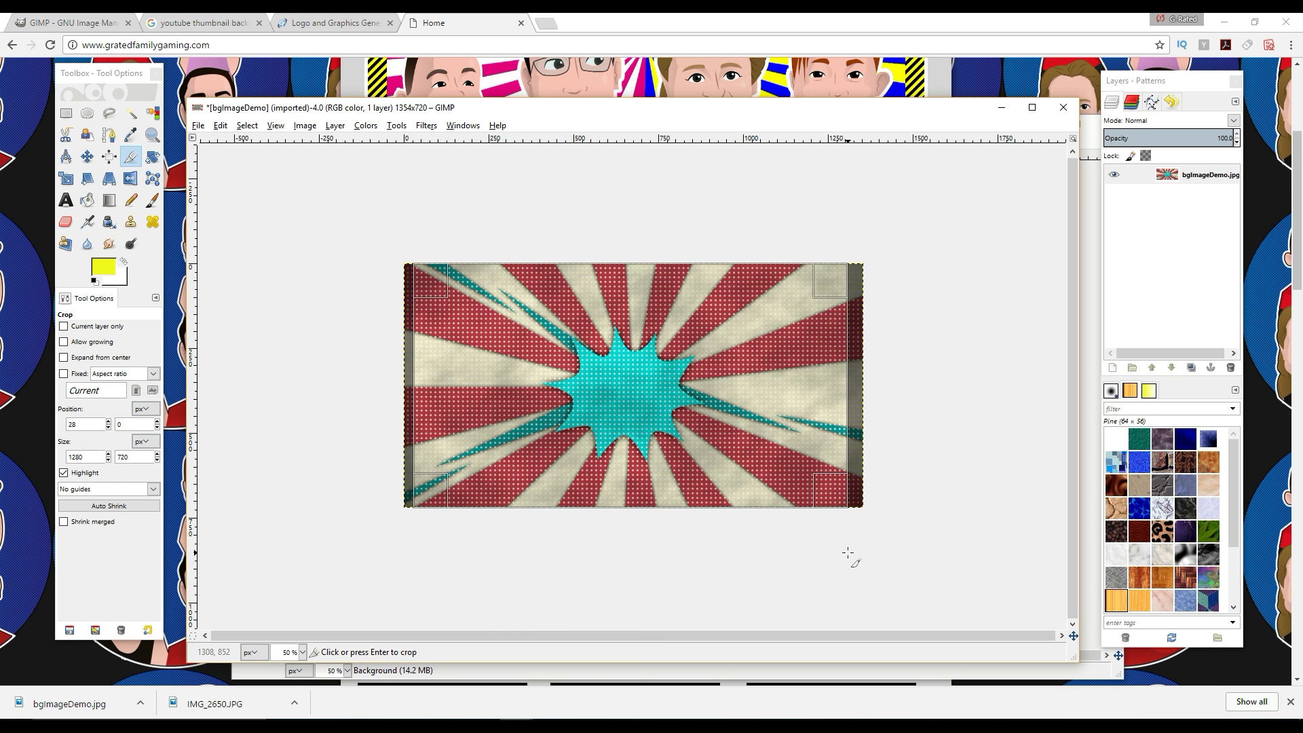
{"action": "key", "text": "Return"}
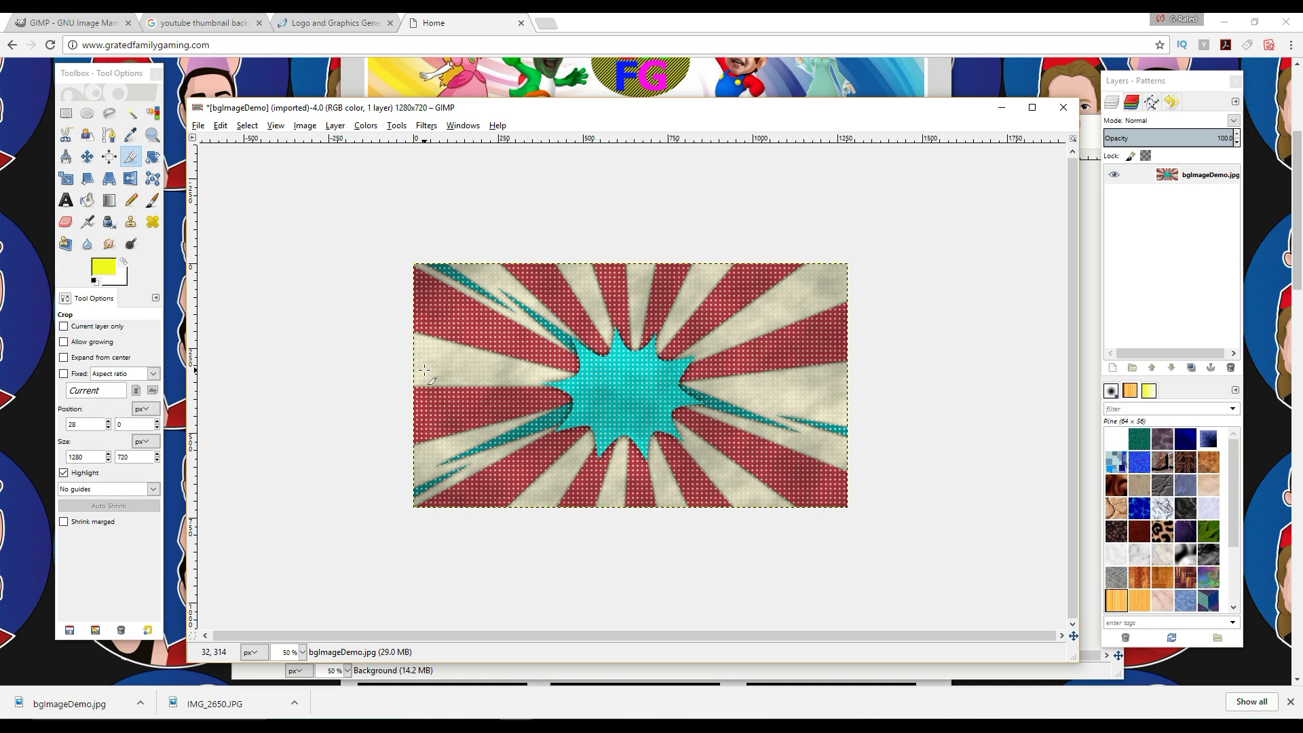
{"action": "left_click_drag", "start_coordinate": [1239, 489], "coordinate": [1239, 526]}
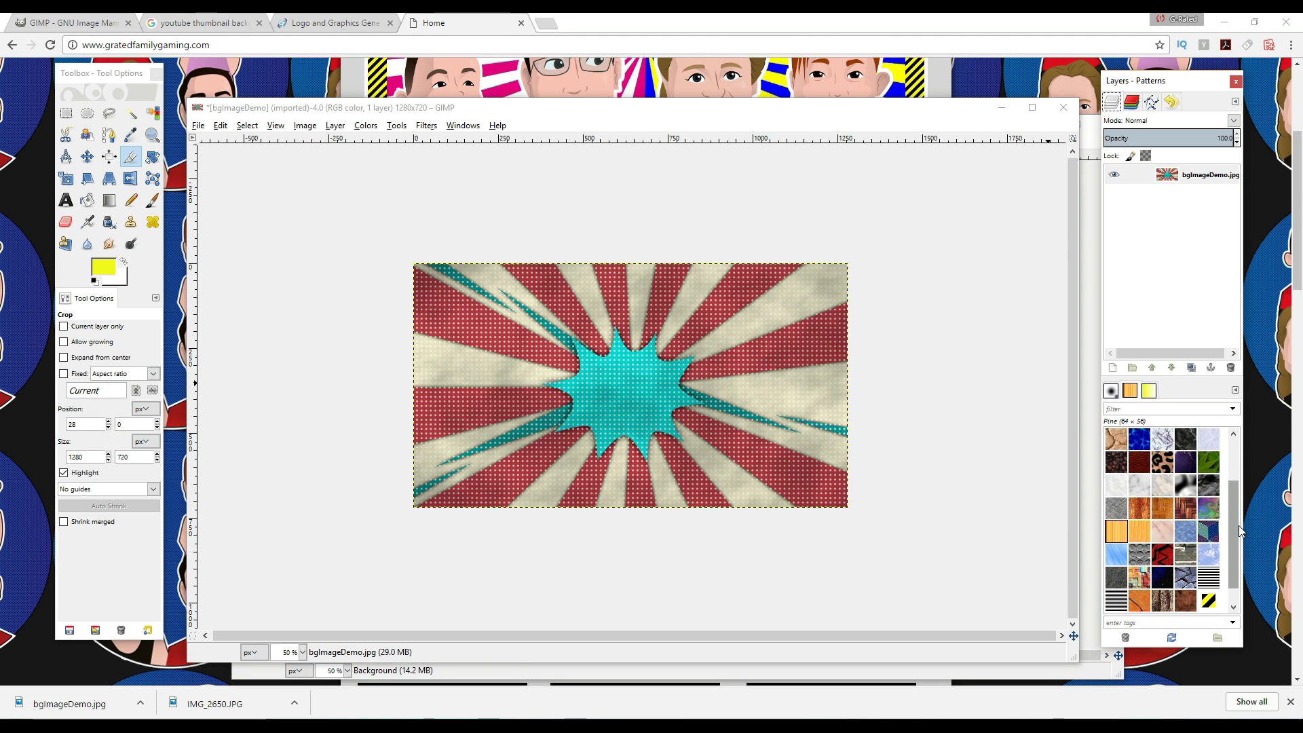
Stroke a Stripes-pattern border along a rectangle just inside the background's edges
{"action": "left_click", "coordinate": [1207, 582]}
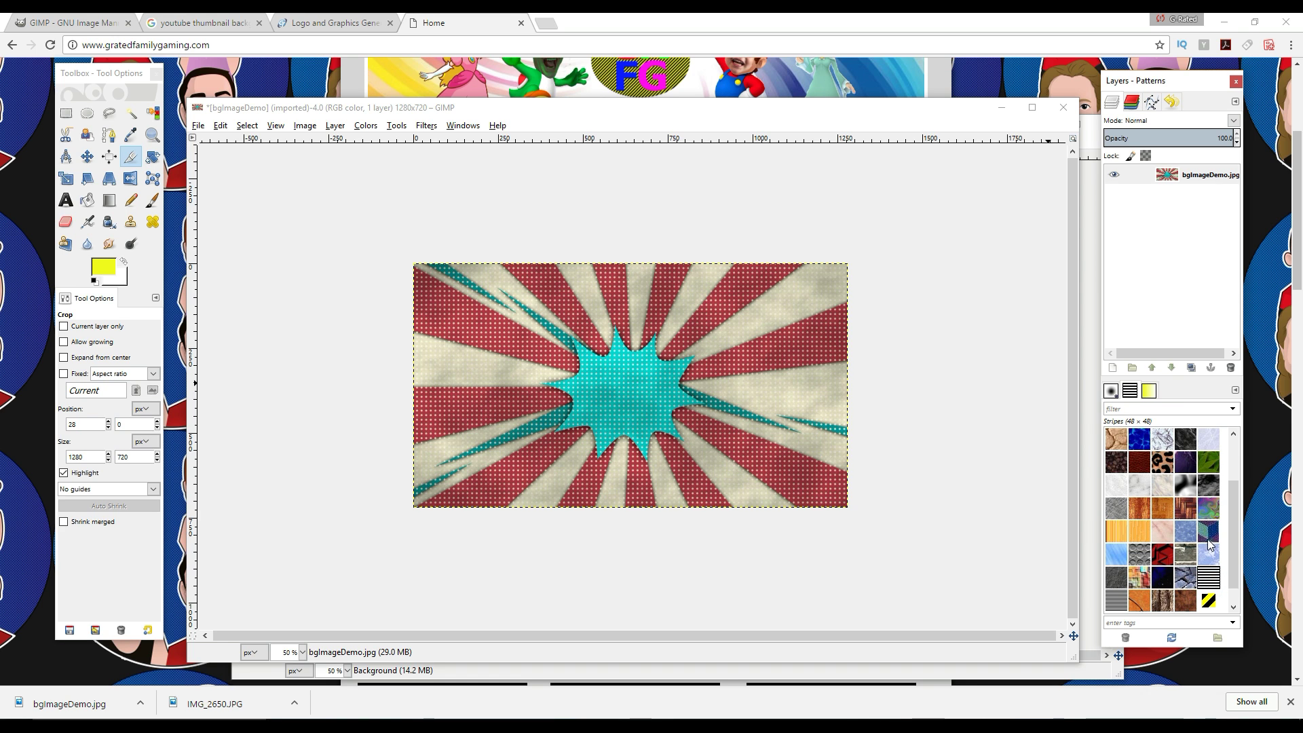
{"action": "left_click", "coordinate": [60, 116]}
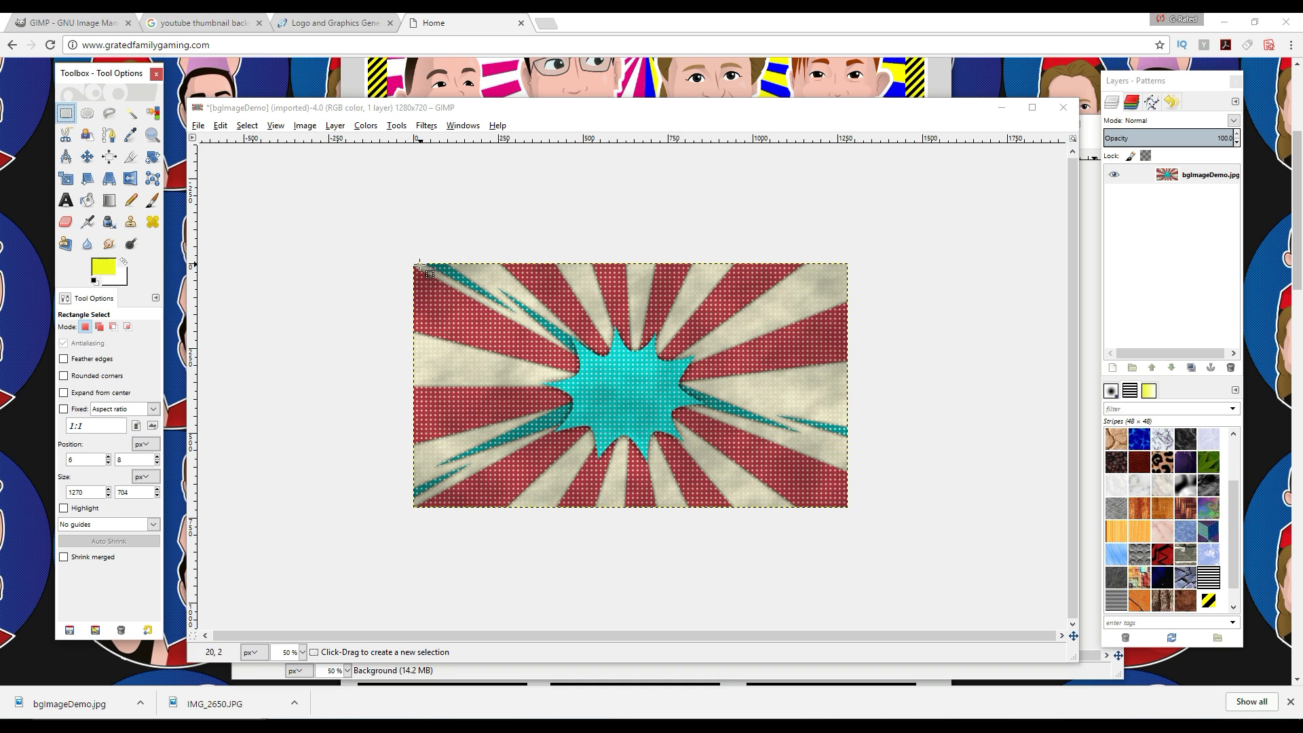
{"action": "left_click_drag", "start_coordinate": [416, 266], "coordinate": [847, 507]}
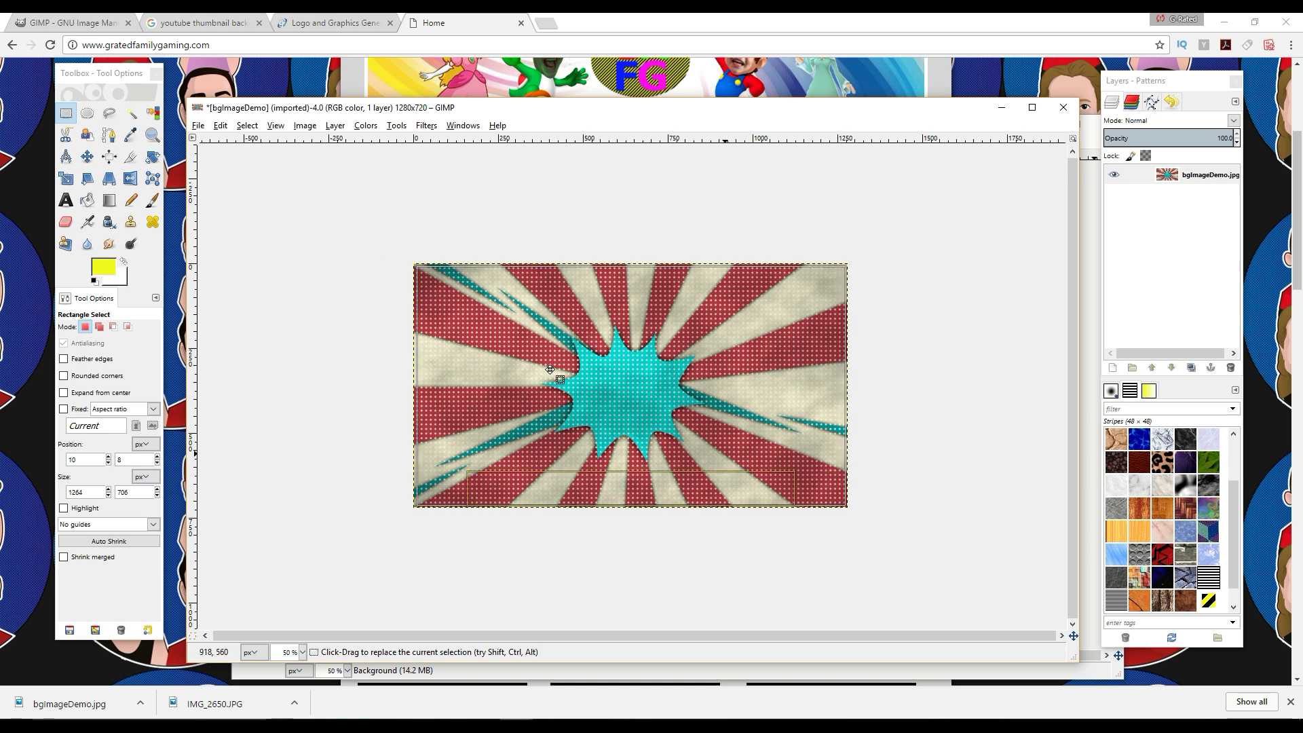
{"action": "left_click", "coordinate": [226, 126]}
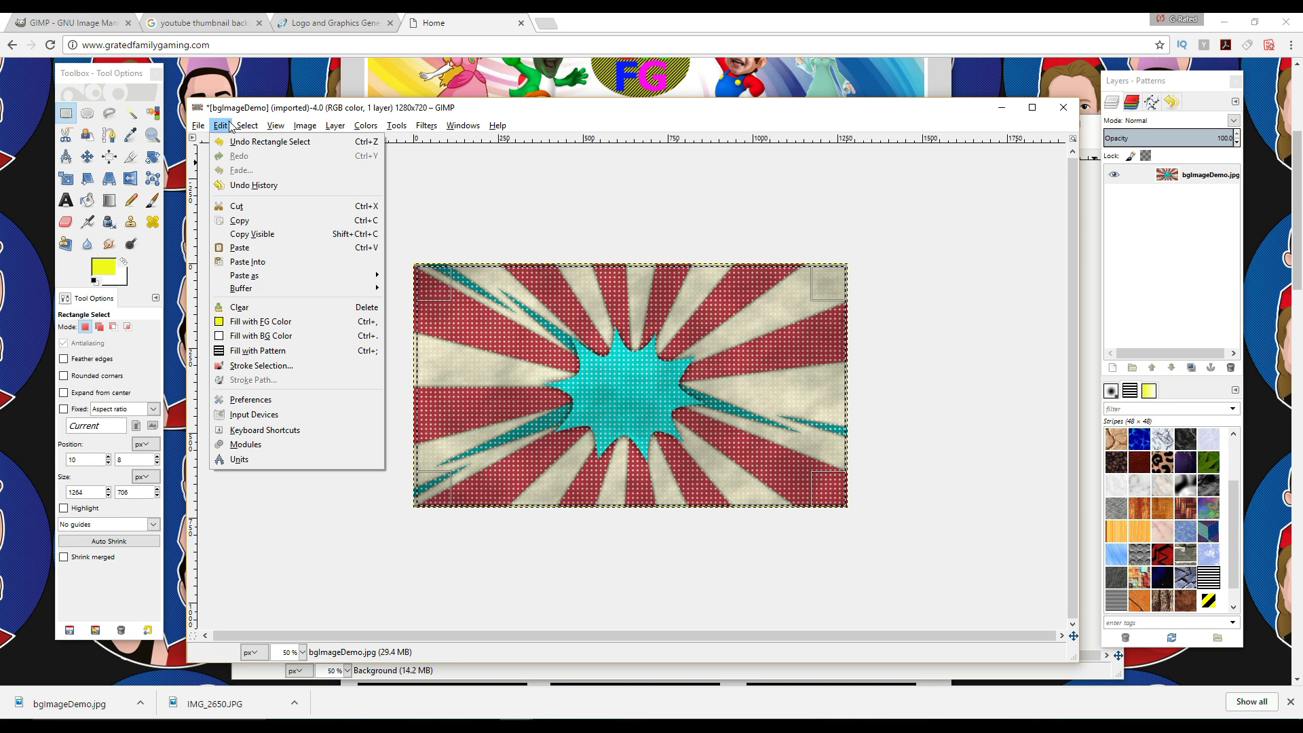
{"action": "left_click", "coordinate": [251, 366]}
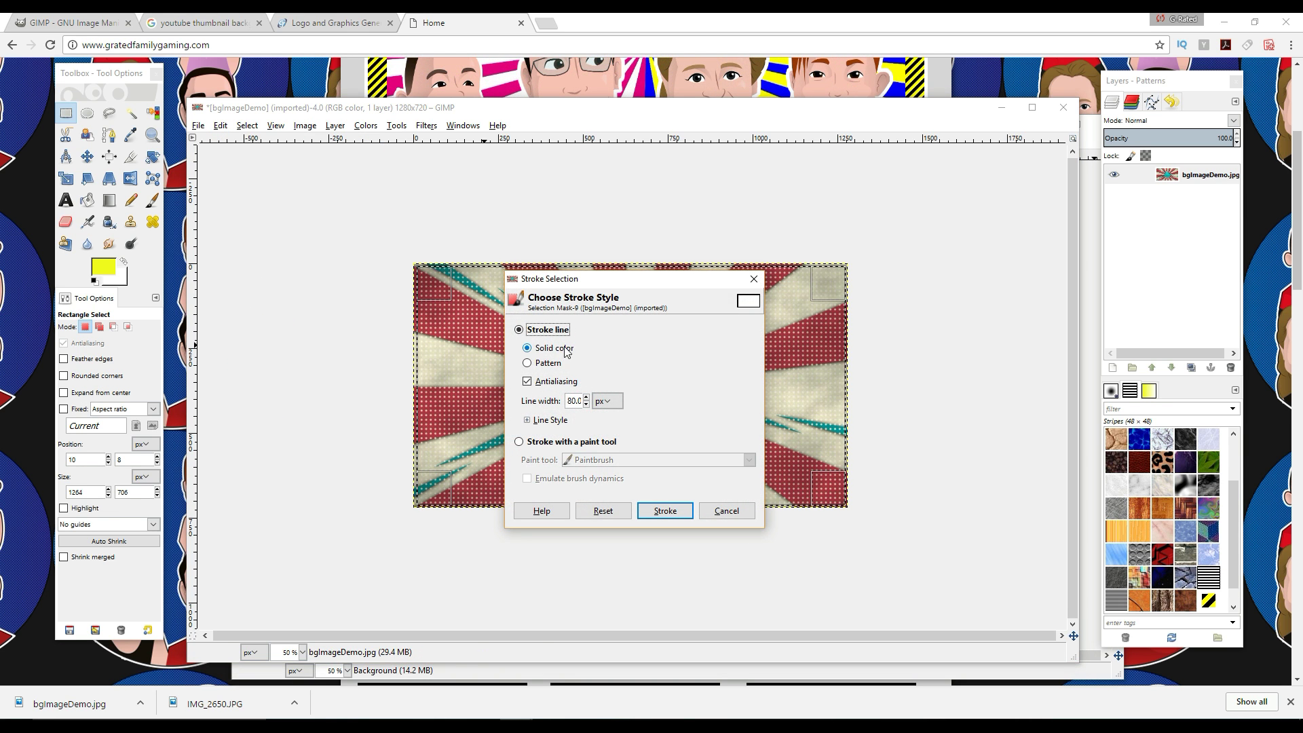
{"action": "left_click", "coordinate": [528, 364]}
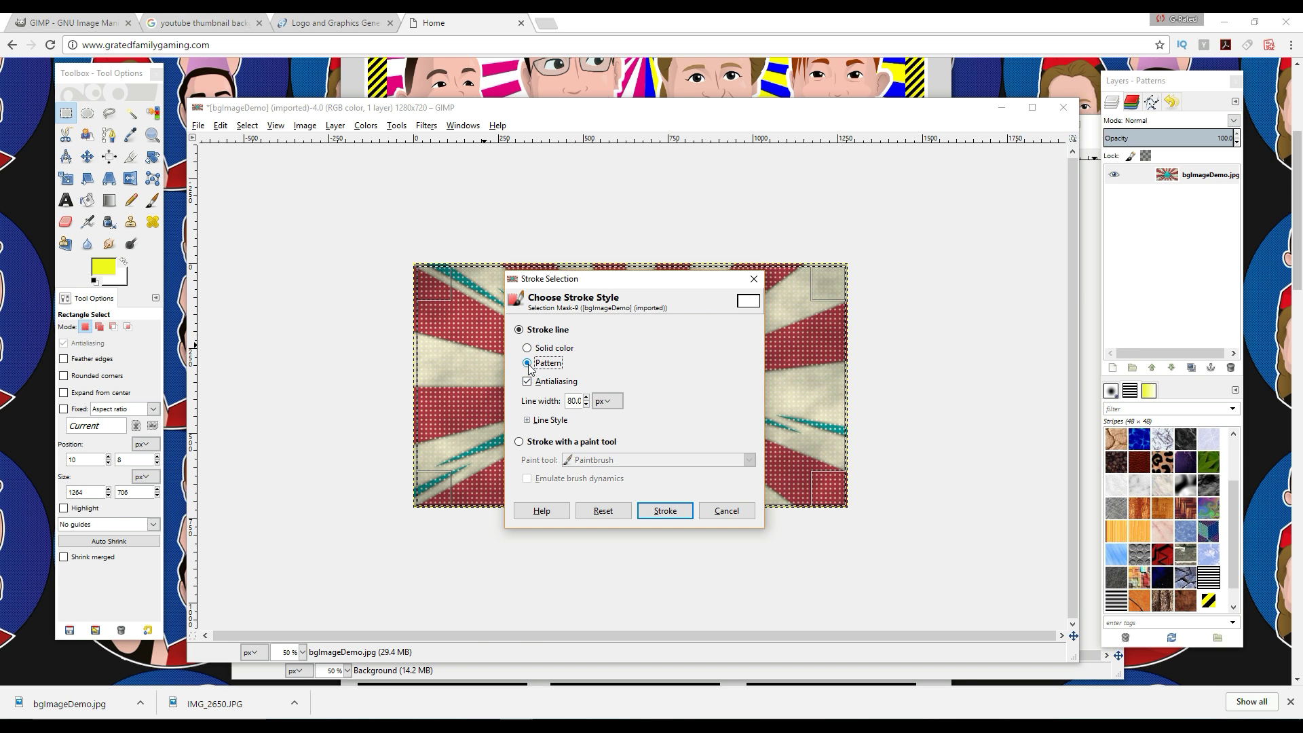
{"action": "left_click", "coordinate": [680, 515]}
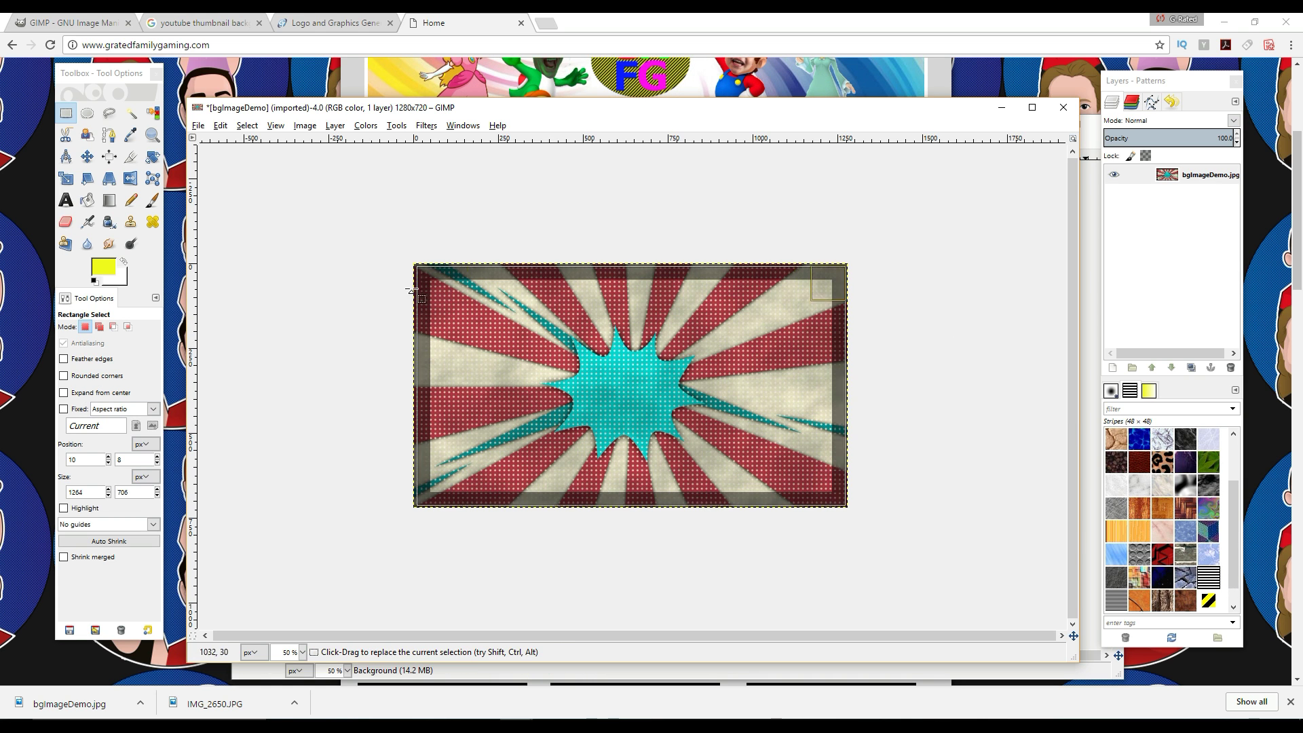
{"action": "left_click", "coordinate": [90, 161]}
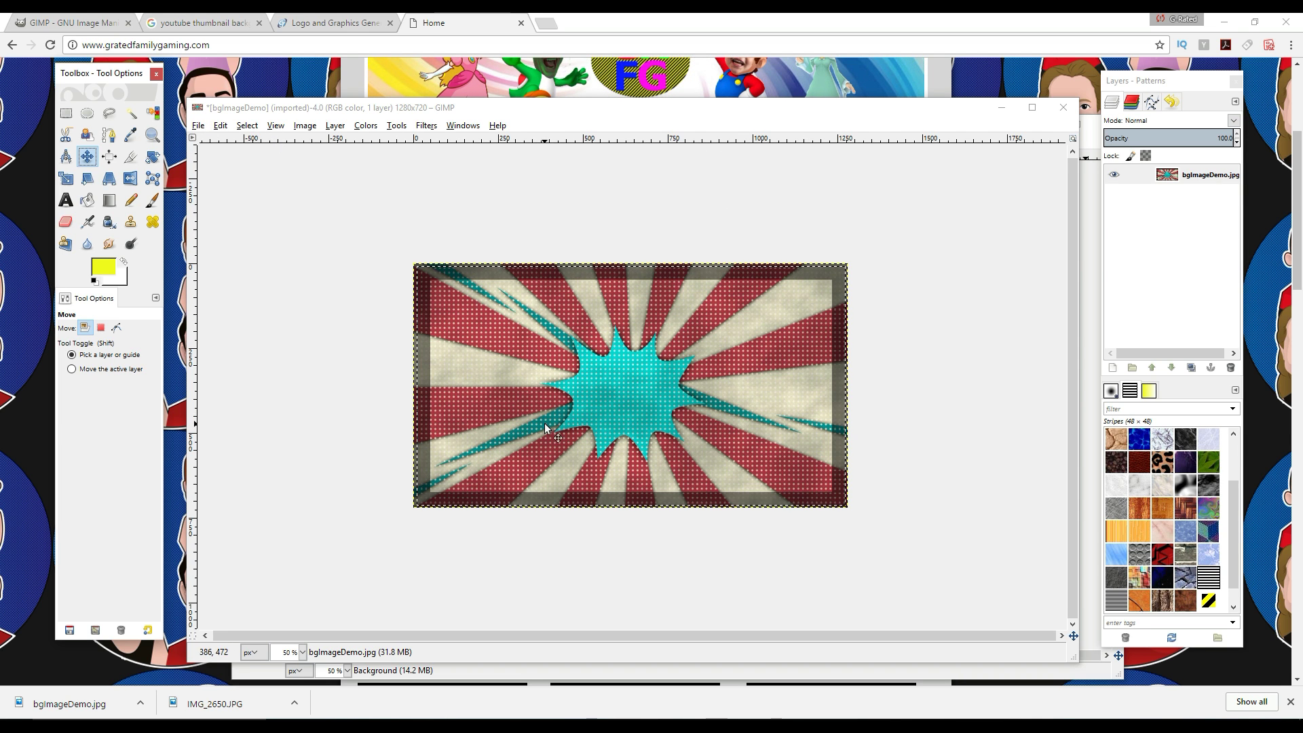
Open IMG_2650.JPG and shift its image window slightly up and left
{"action": "left_click", "coordinate": [204, 128]}
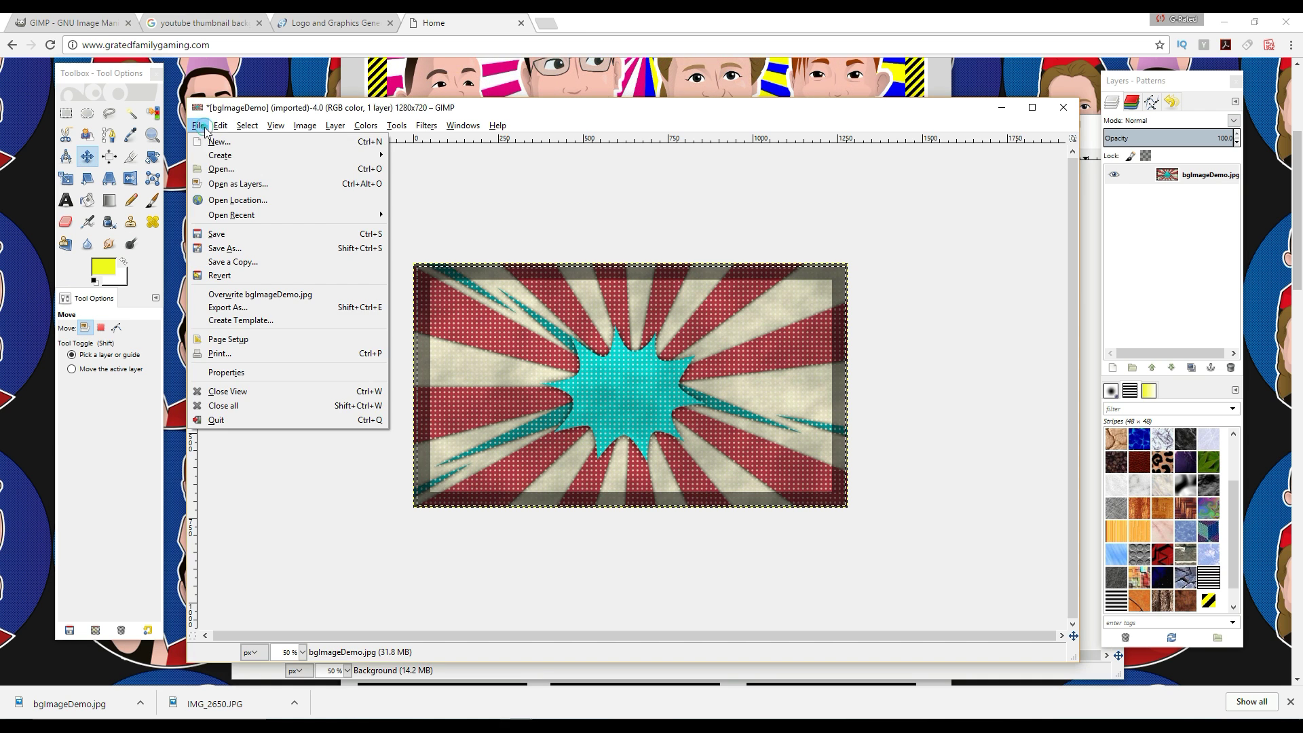
{"action": "left_click", "coordinate": [219, 170]}
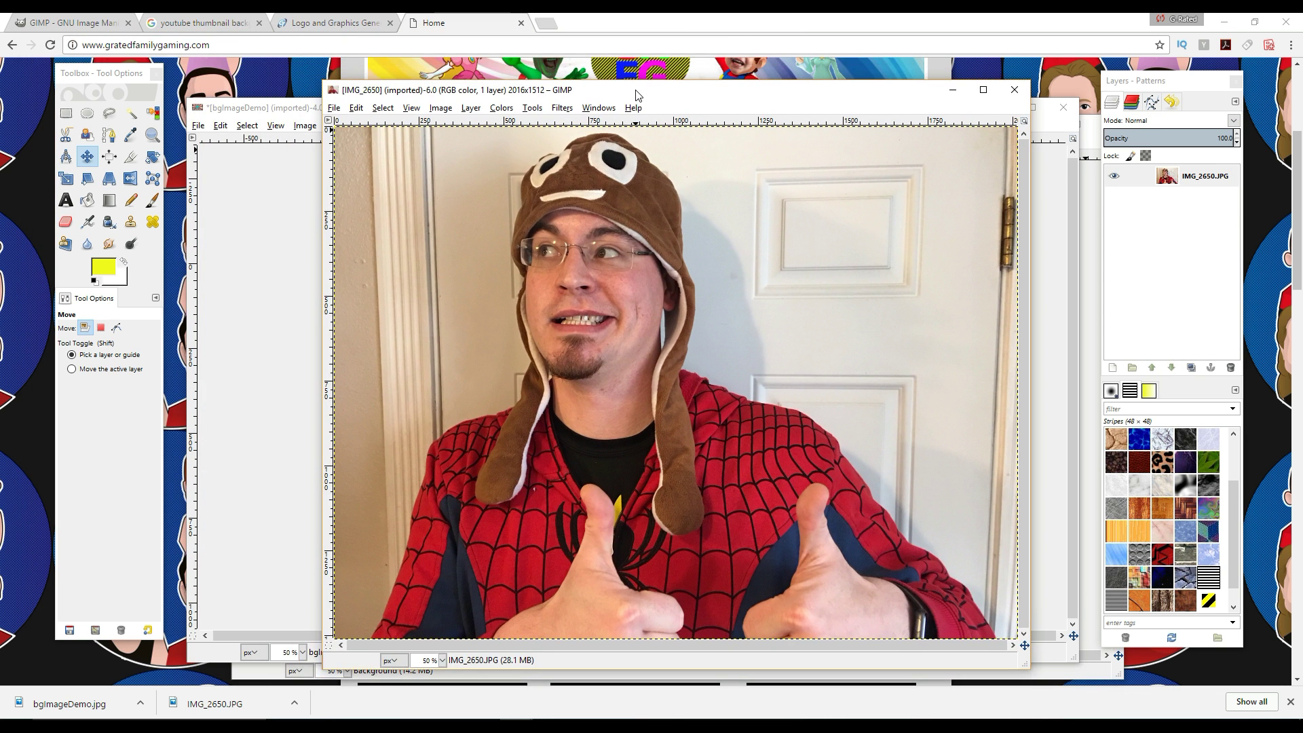
{"action": "left_click_drag", "start_coordinate": [635, 95], "coordinate": [594, 89]}
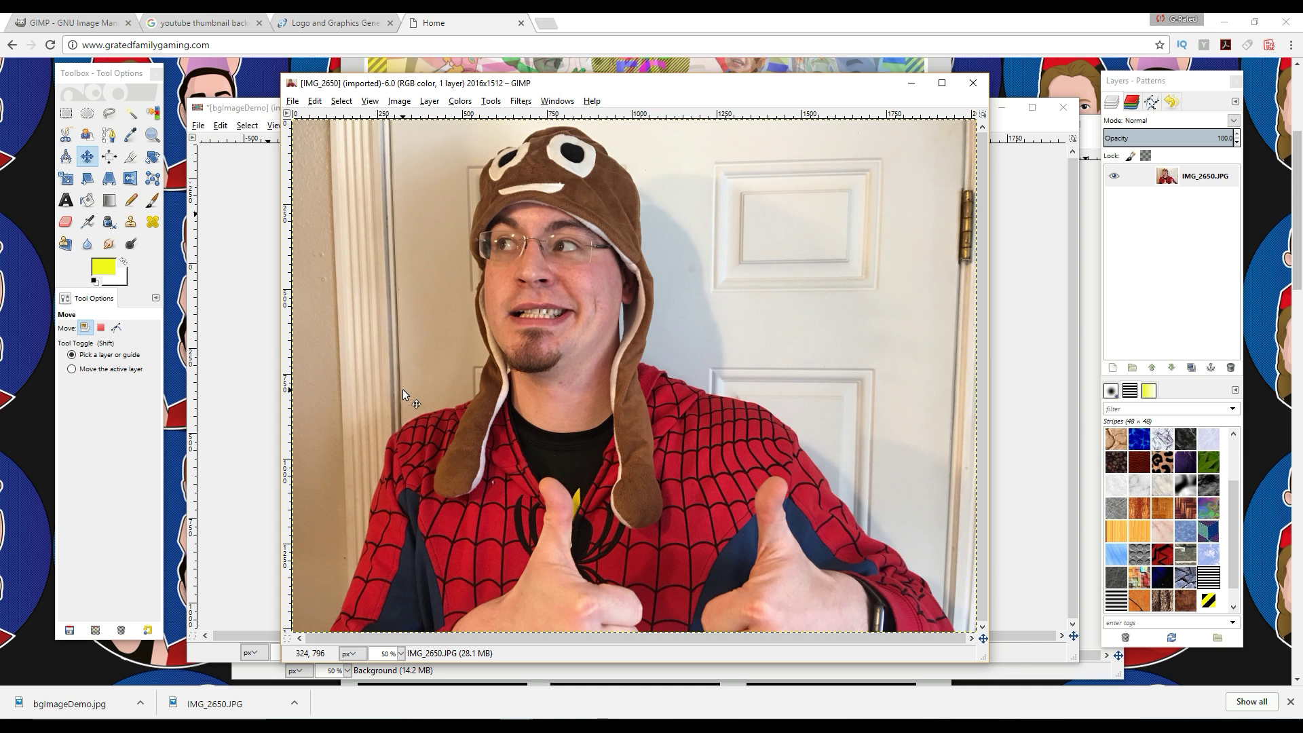
With Scissors Select, trace the presenter's left side from bottom-left up over the shoulder
{"action": "left_click", "coordinate": [68, 138]}
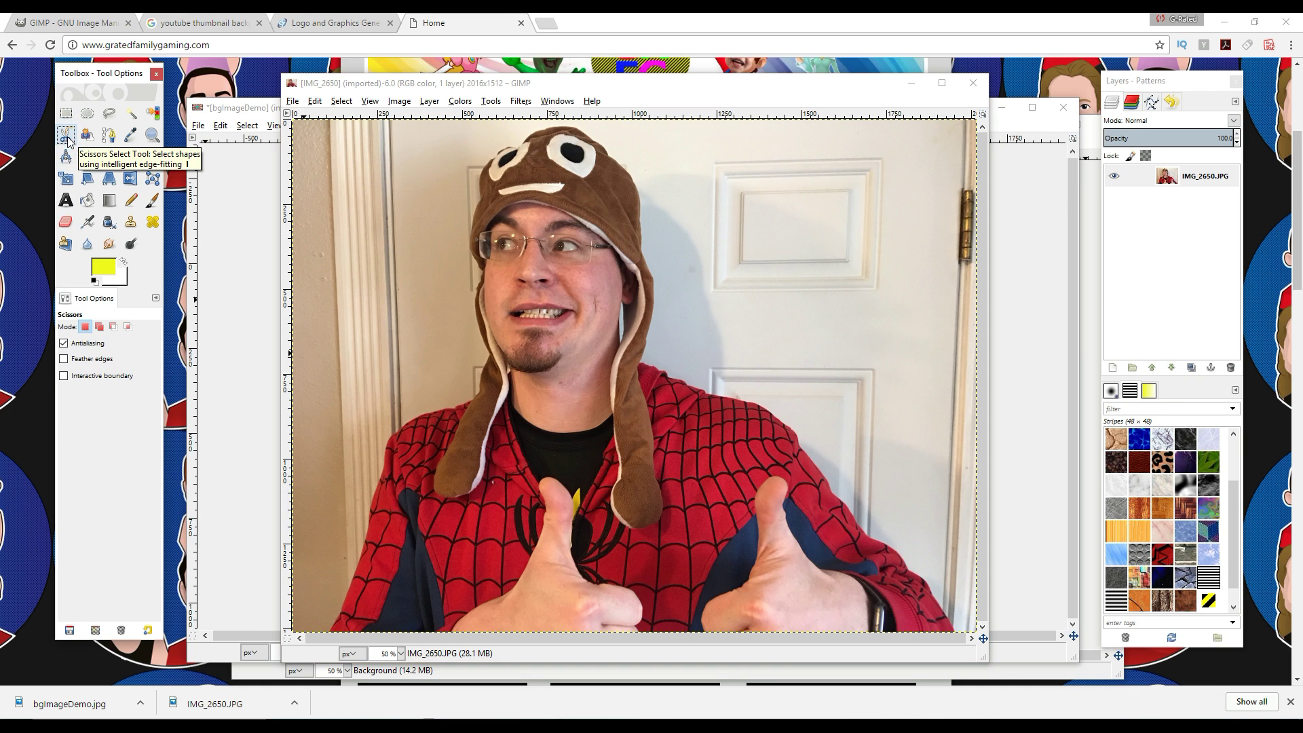
{"action": "left_click", "coordinate": [329, 632]}
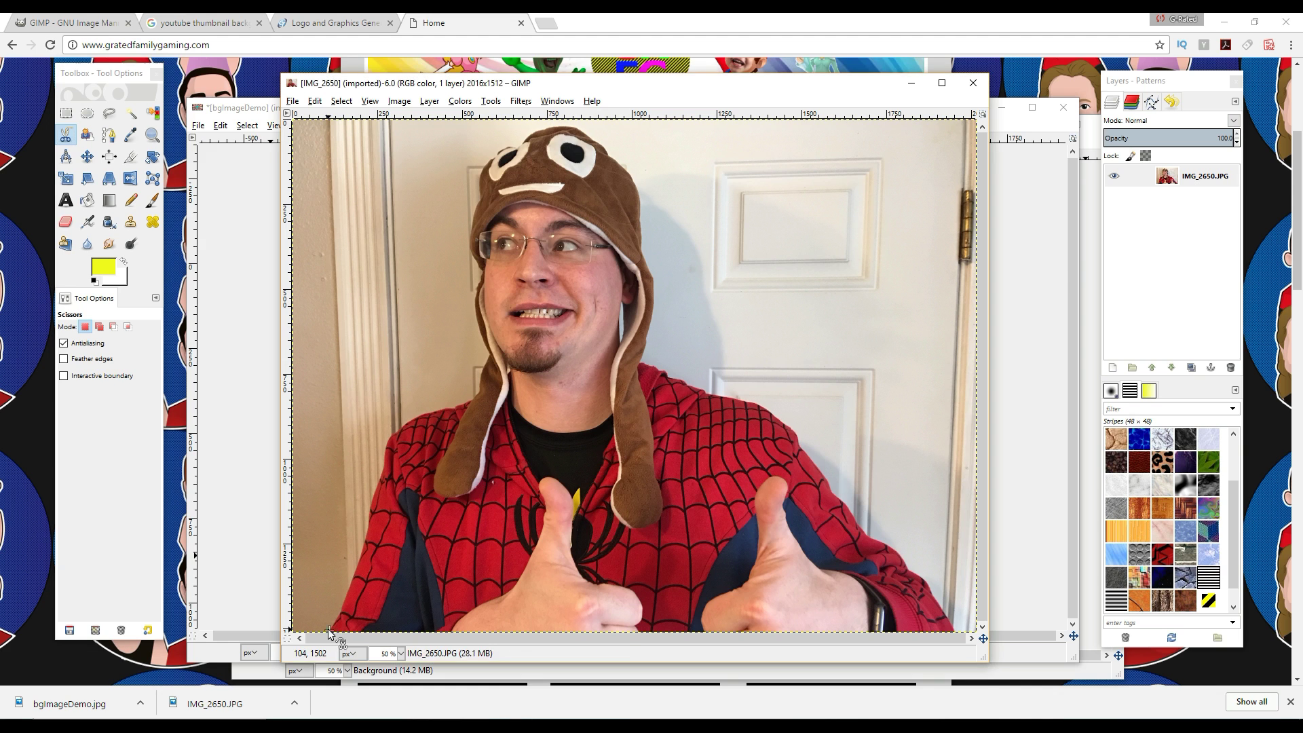
{"action": "left_click", "coordinate": [344, 600]}
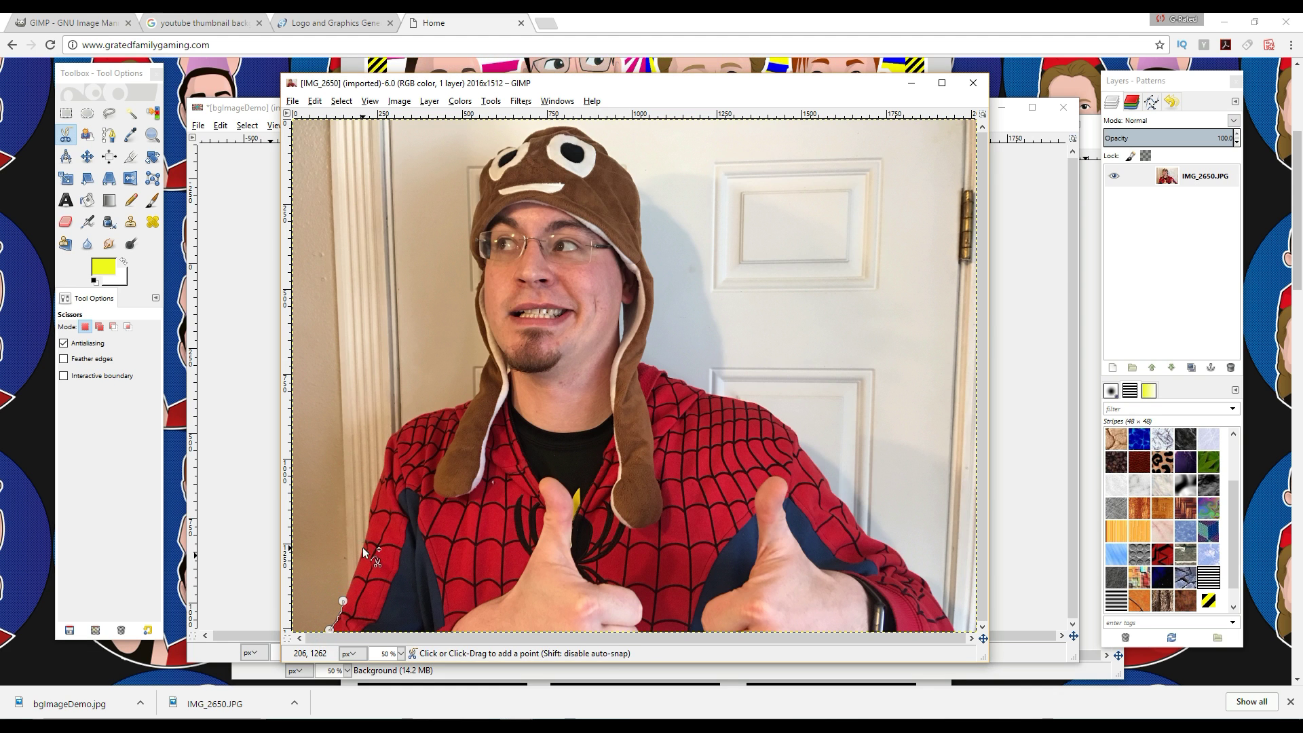
{"action": "left_click", "coordinate": [363, 548]}
{"action": "left_click", "coordinate": [384, 472]}
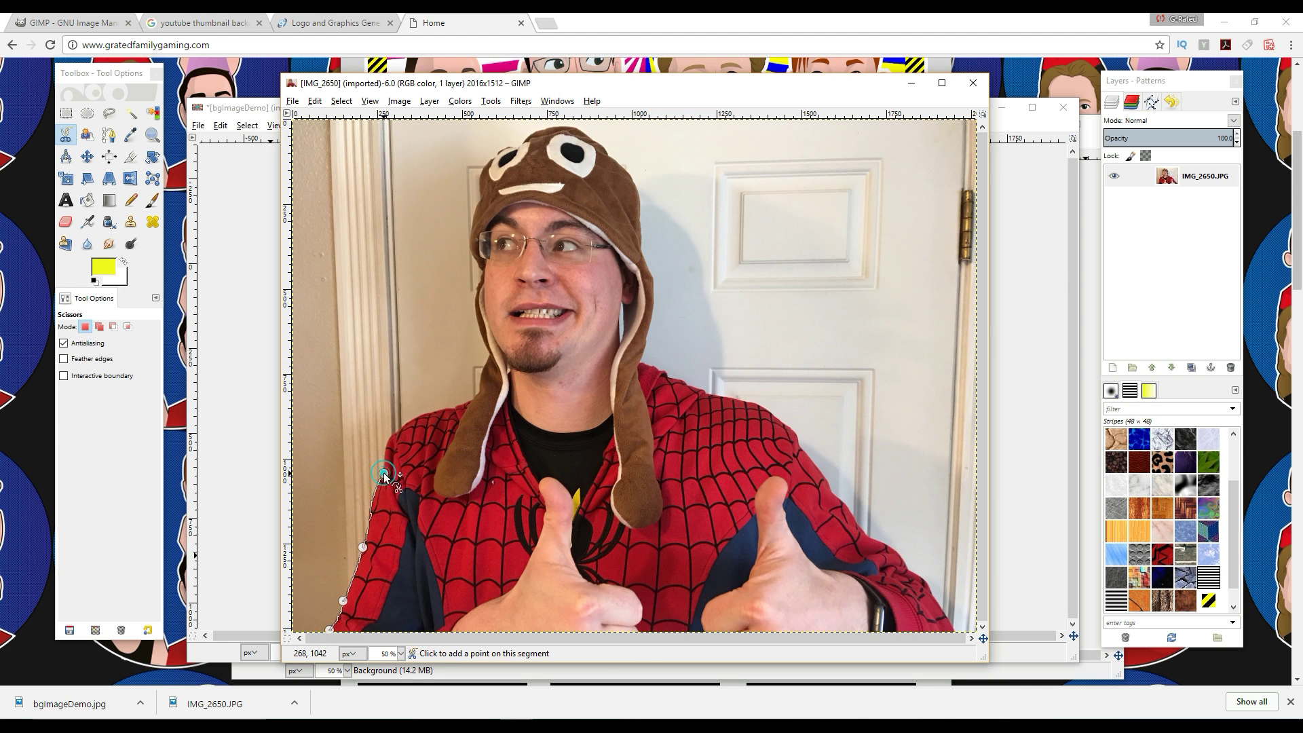
{"action": "left_click", "coordinate": [388, 434]}
{"action": "left_click", "coordinate": [420, 415]}
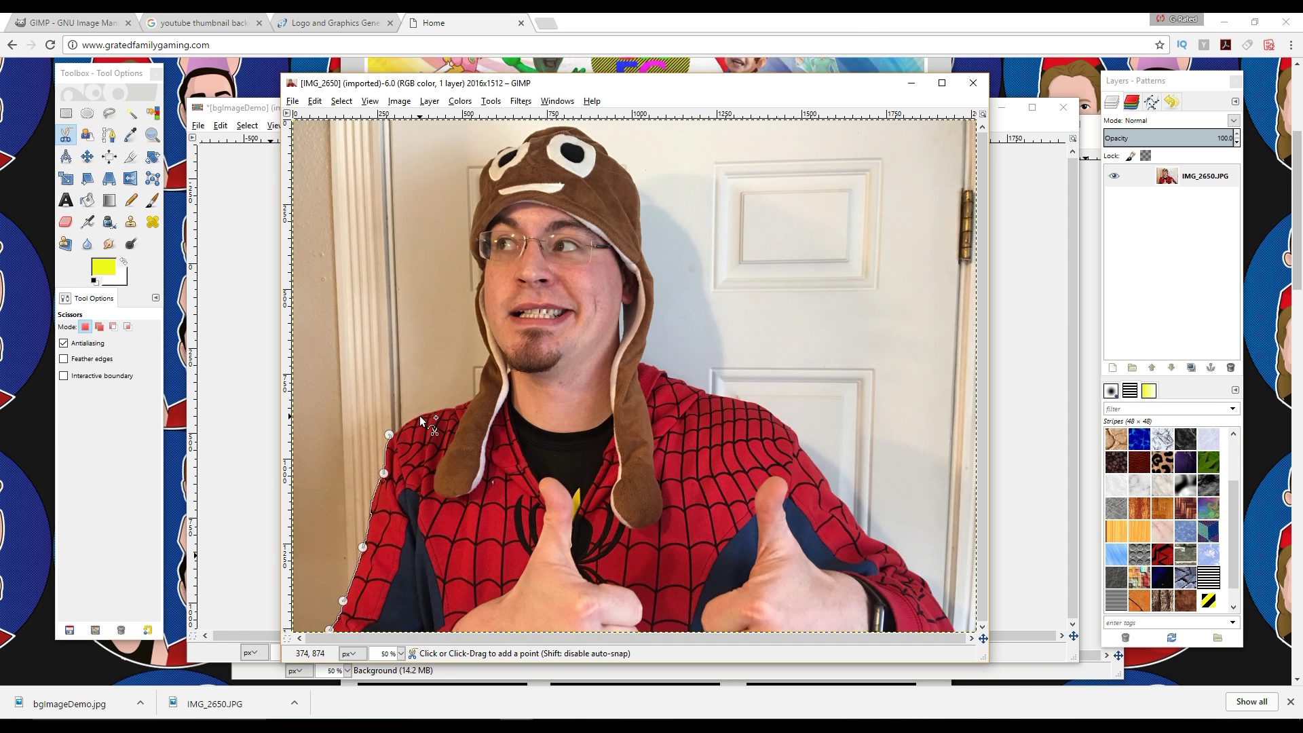
{"action": "left_click", "coordinate": [449, 434]}
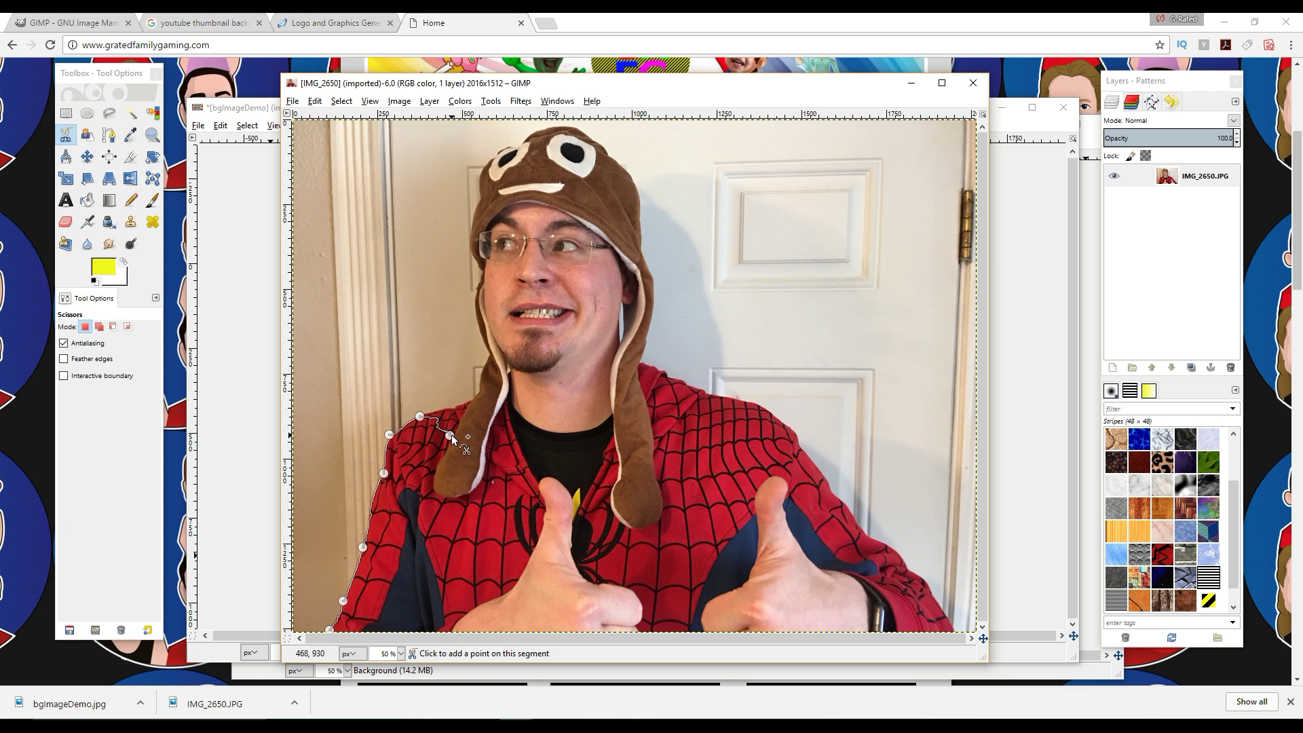
{"action": "mouse_move", "coordinate": [455, 405]}
{"action": "left_mouse_down"}
{"action": "mouse_move", "coordinate": [445, 412]}
{"action": "mouse_move", "coordinate": [438, 382]}
{"action": "mouse_move", "coordinate": [439, 393]}
{"action": "left_mouse_up"}
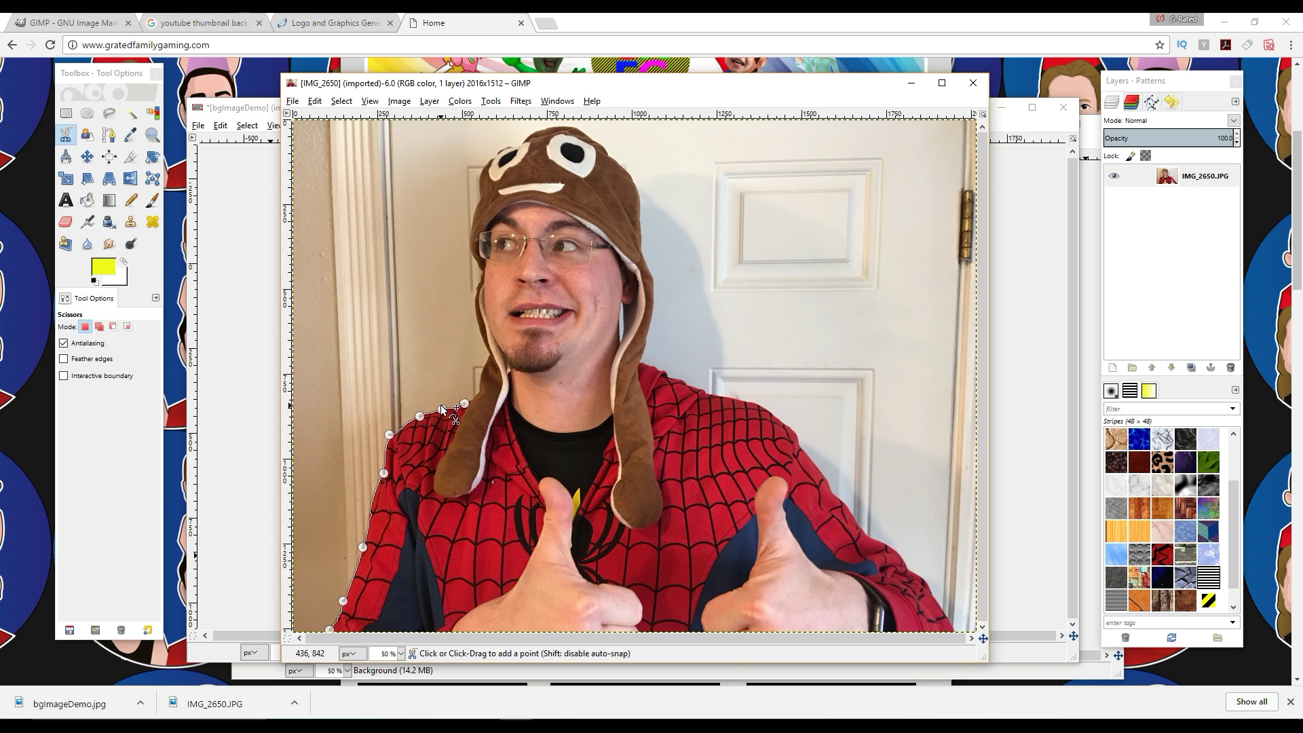
Continue the outline up the left hat flap, beside the face and across the hat top
{"action": "left_click", "coordinate": [477, 390]}
{"action": "left_click", "coordinate": [489, 354]}
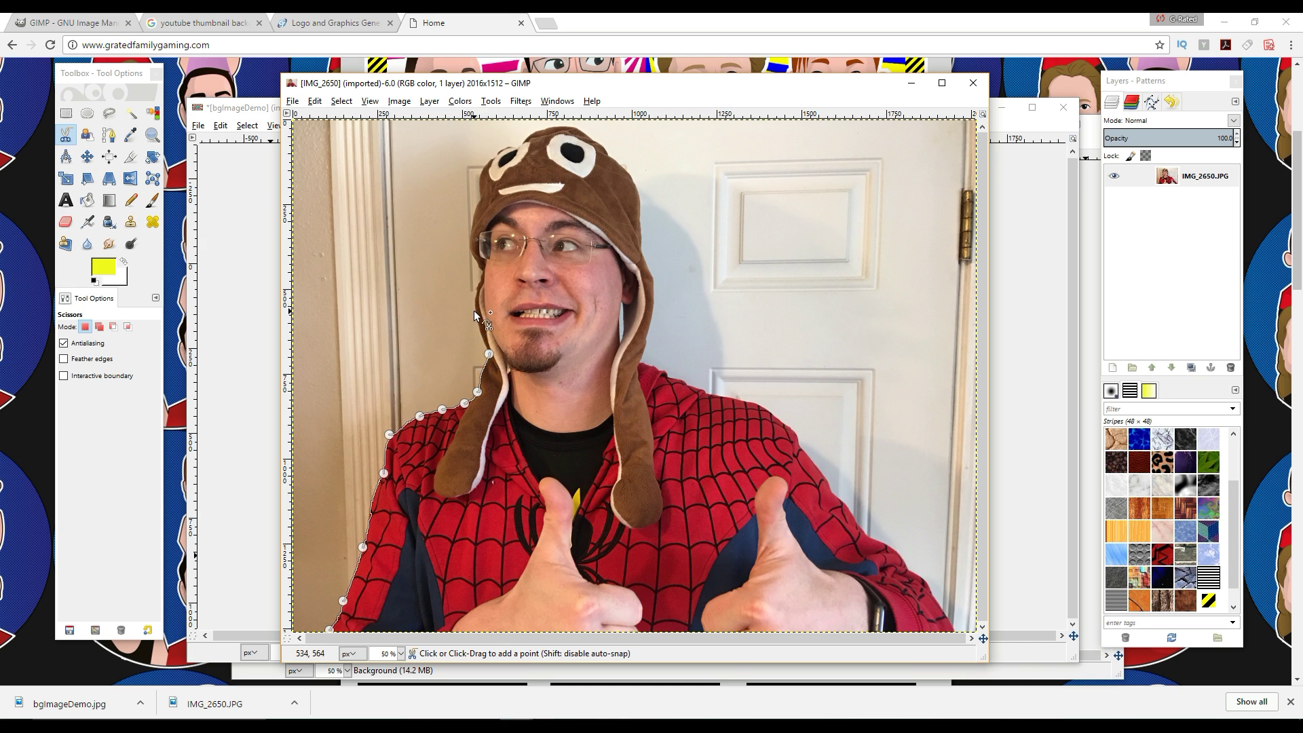
{"action": "left_click", "coordinate": [478, 282]}
{"action": "left_click", "coordinate": [482, 270]}
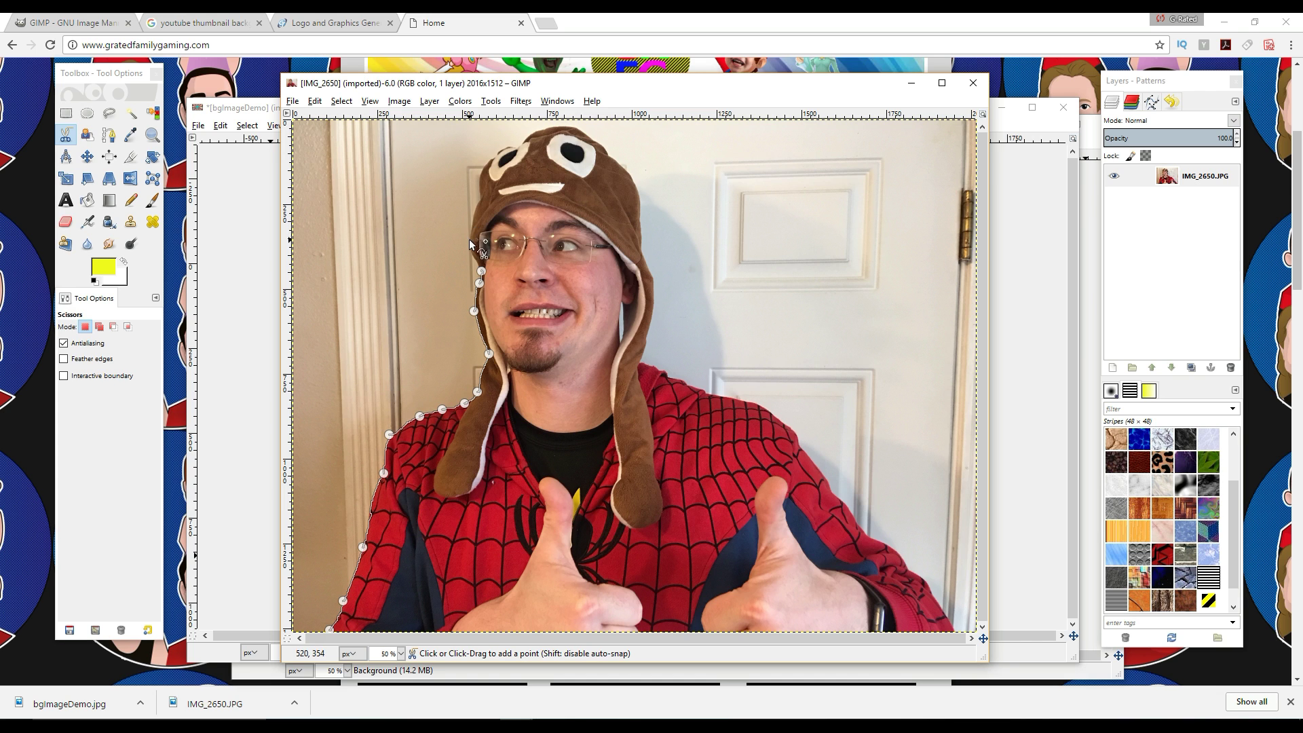
{"action": "left_click", "coordinate": [469, 239]}
{"action": "left_click", "coordinate": [479, 198]}
{"action": "left_click", "coordinate": [493, 157]}
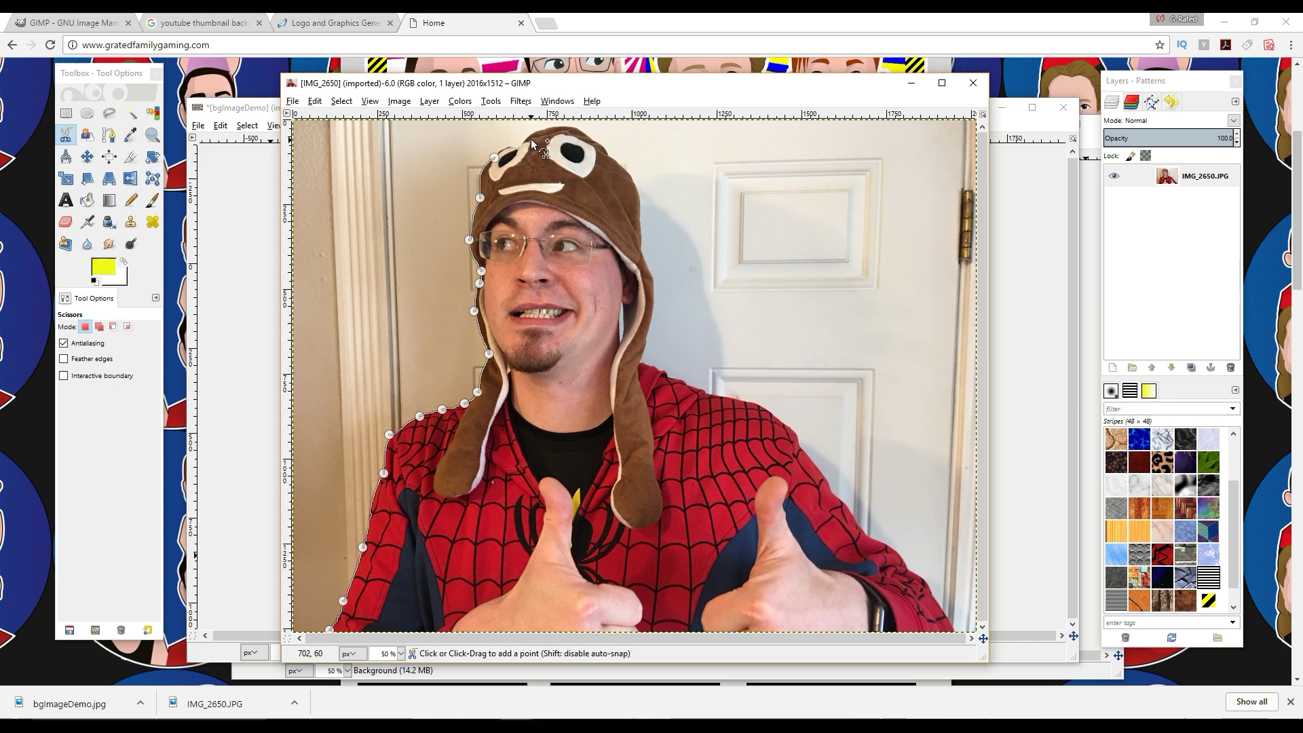
{"action": "left_click", "coordinate": [529, 138]}
{"action": "left_click", "coordinate": [579, 130]}
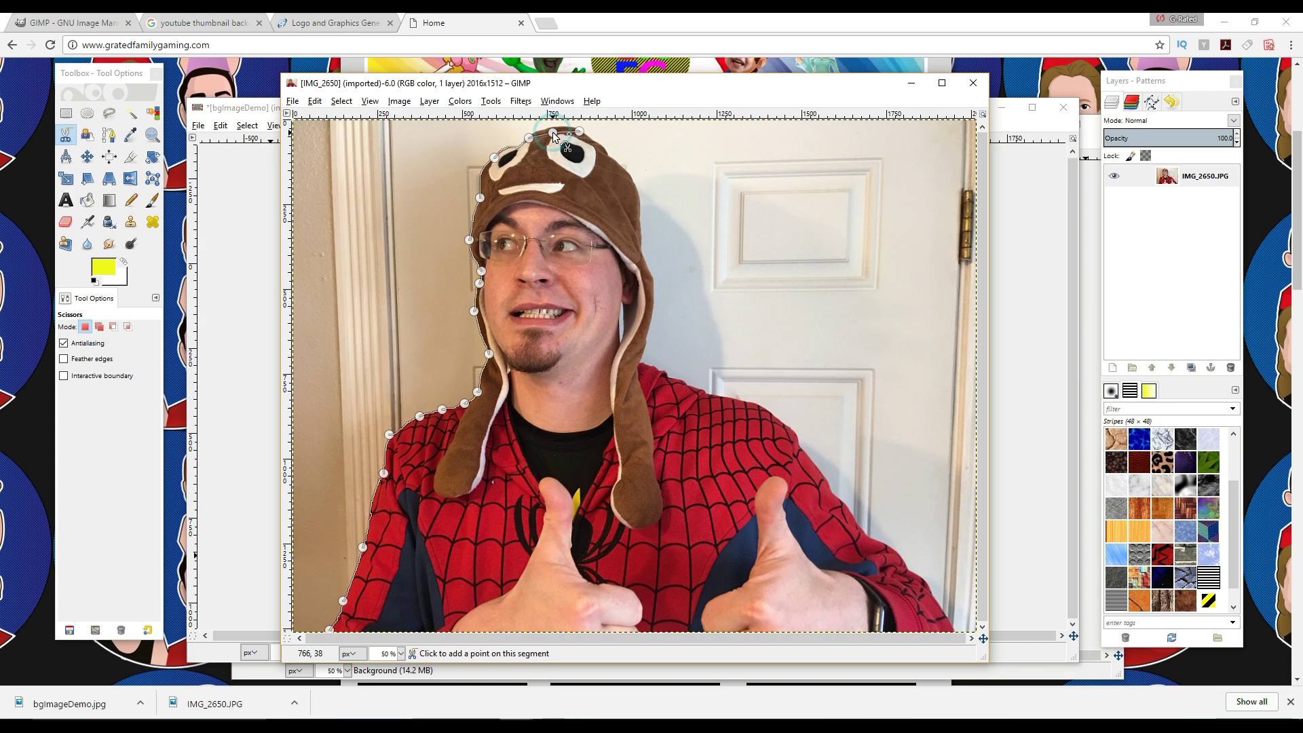
{"action": "left_click", "coordinate": [553, 128]}
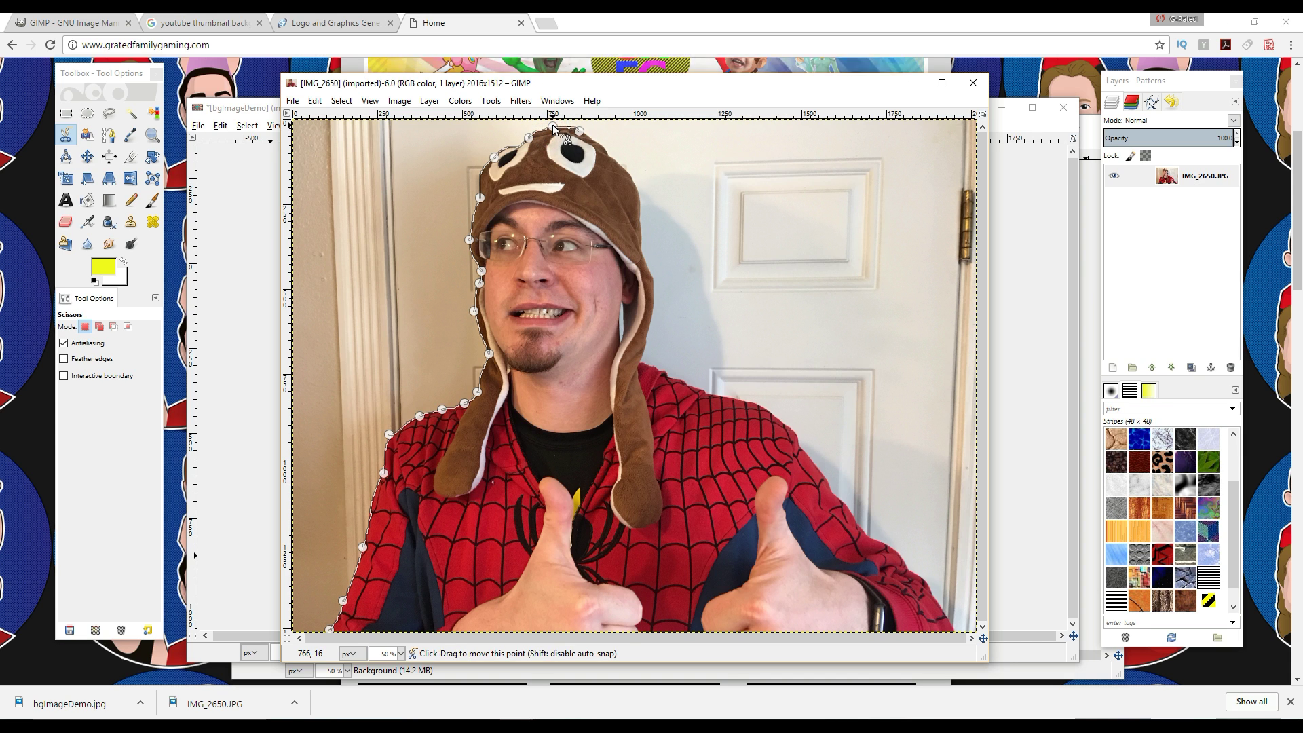
Trace down the hat's right side, shoulder and arm, then convert the outline to a selection
{"action": "left_click", "coordinate": [608, 156]}
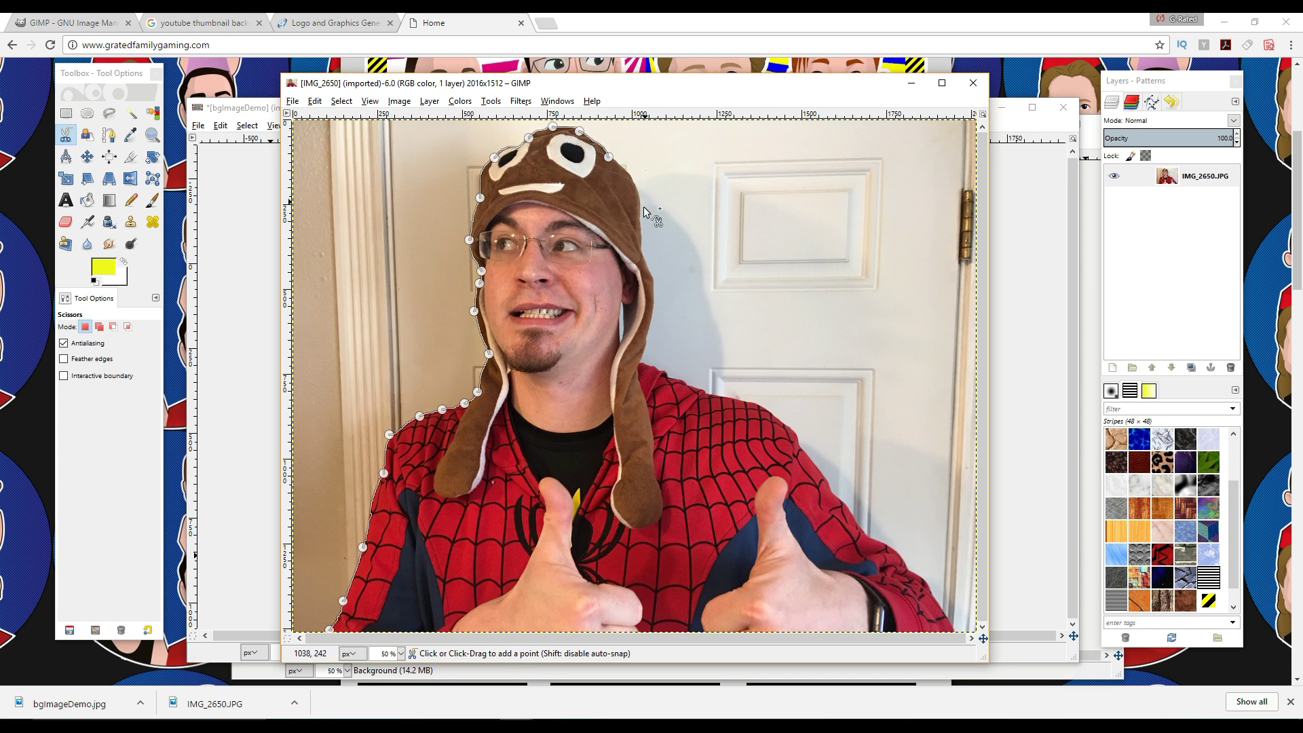
{"action": "left_click", "coordinate": [637, 214]}
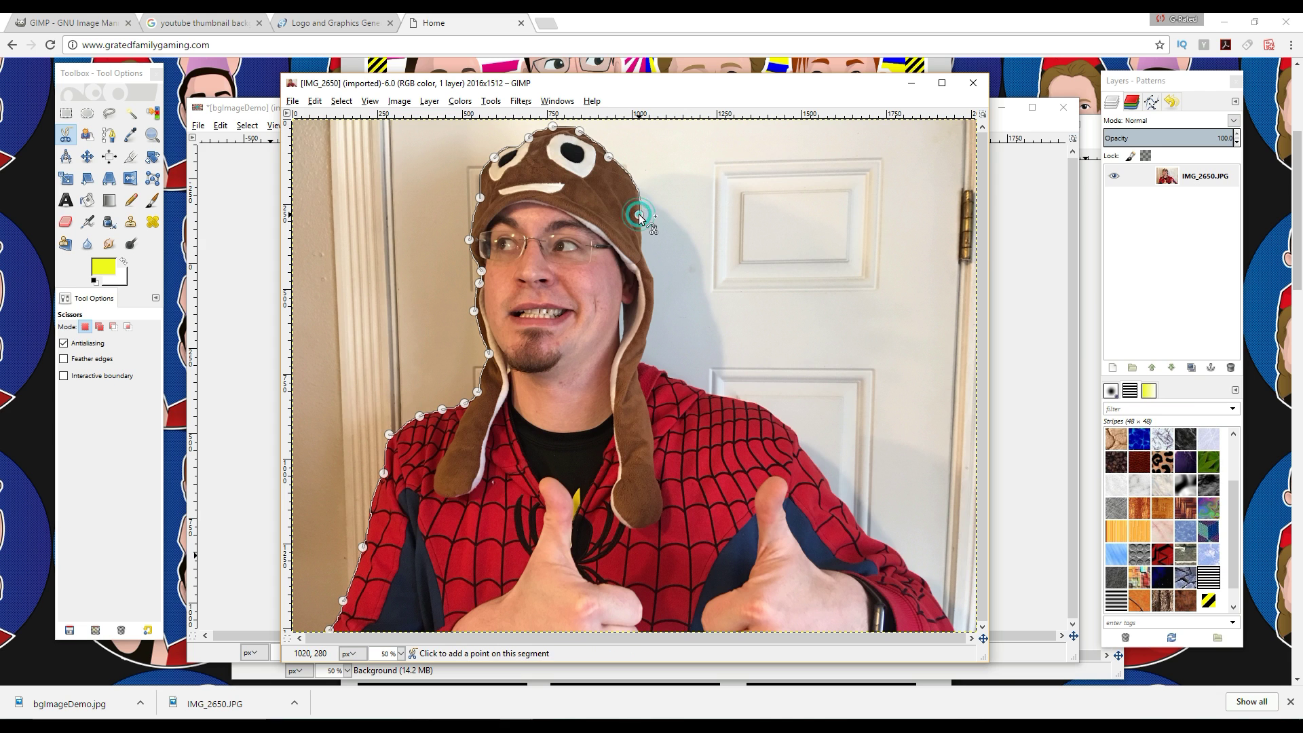
{"action": "left_click", "coordinate": [641, 257]}
{"action": "left_click", "coordinate": [652, 310]}
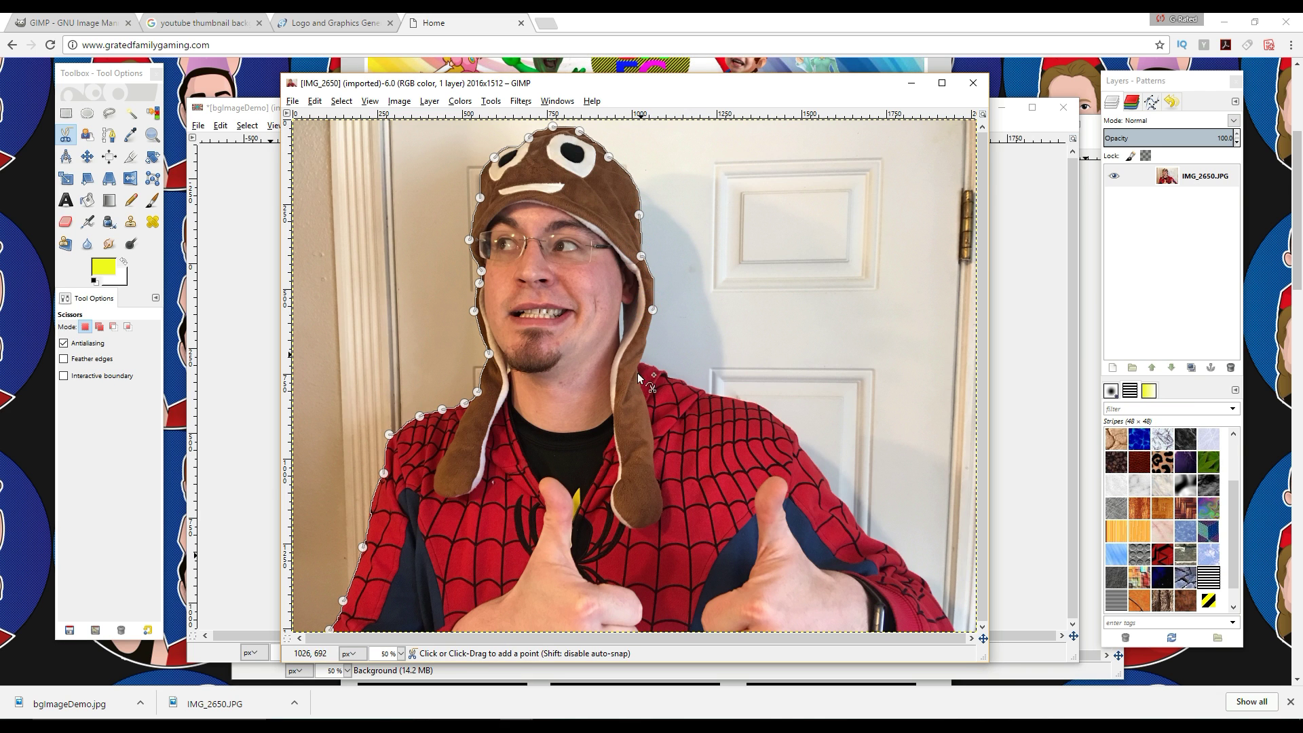
{"action": "left_click", "coordinate": [640, 361]}
{"action": "left_click", "coordinate": [702, 389]}
{"action": "left_click", "coordinate": [792, 432]}
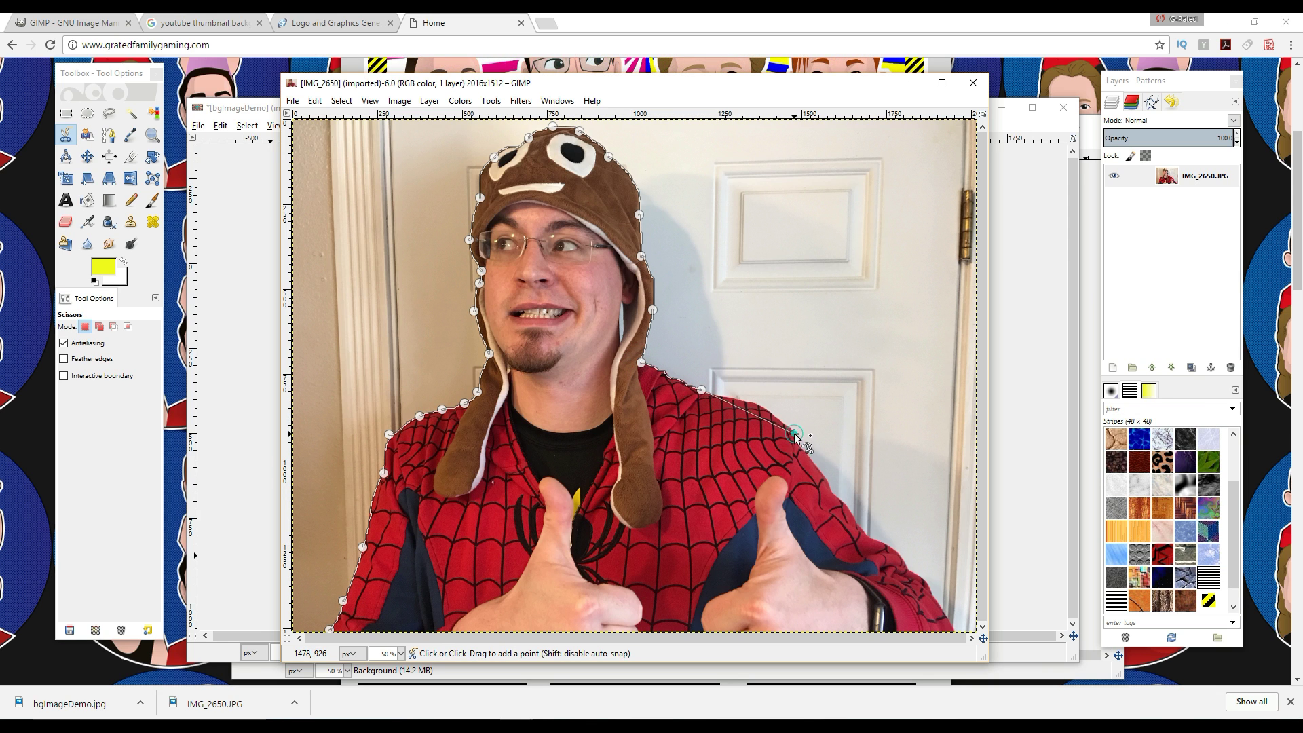
{"action": "left_click", "coordinate": [899, 556]}
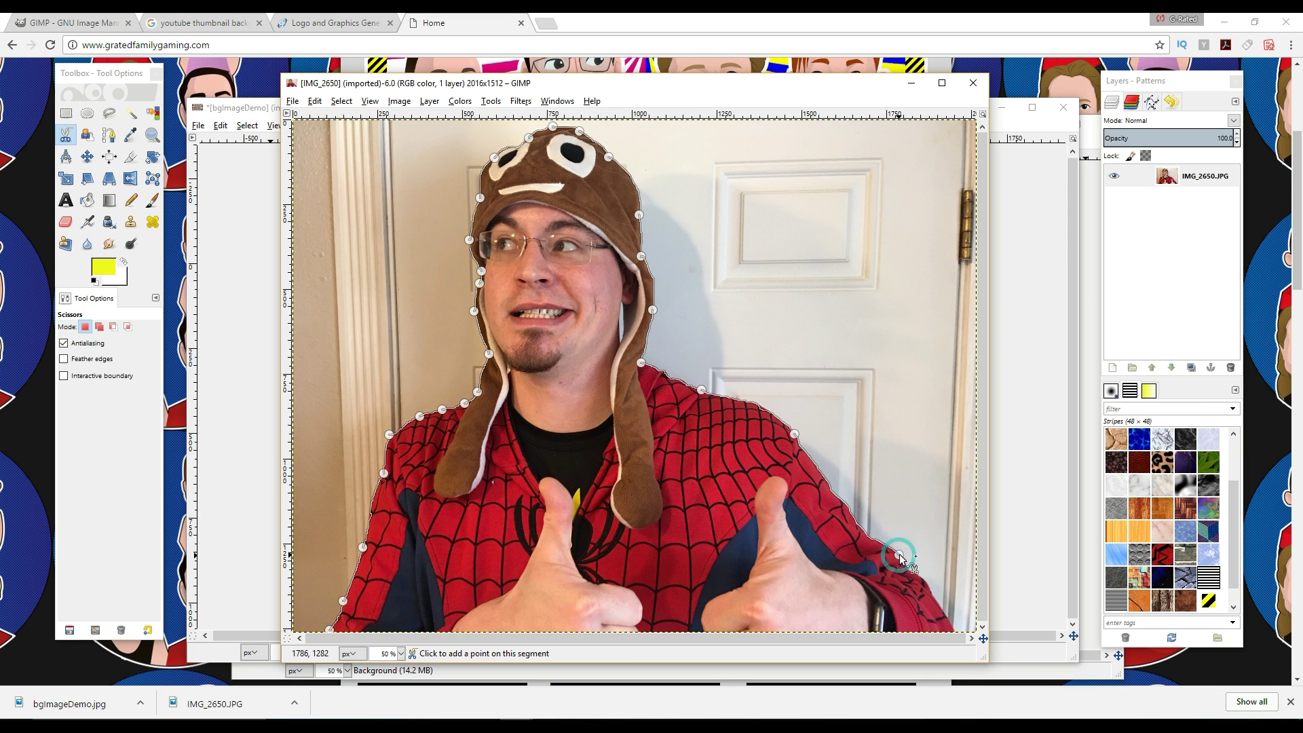
{"action": "left_click", "coordinate": [953, 627]}
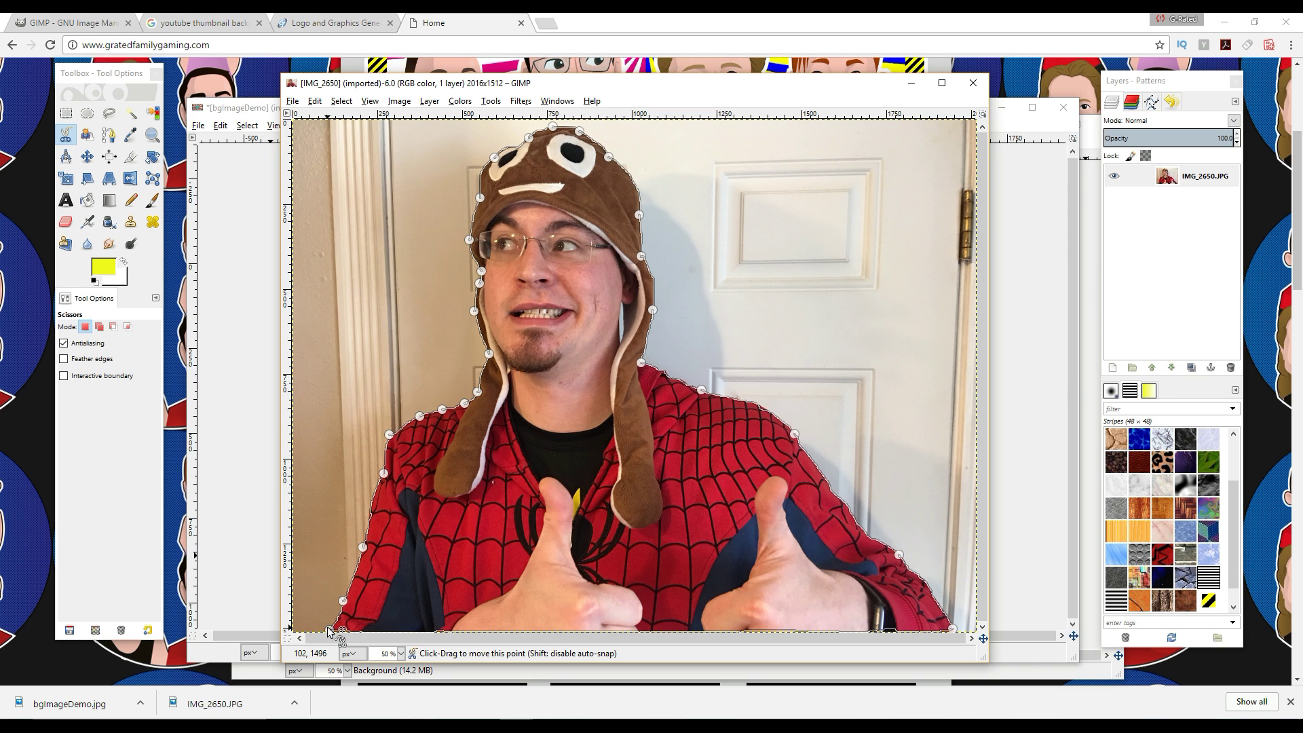
{"action": "key", "text": "Return"}
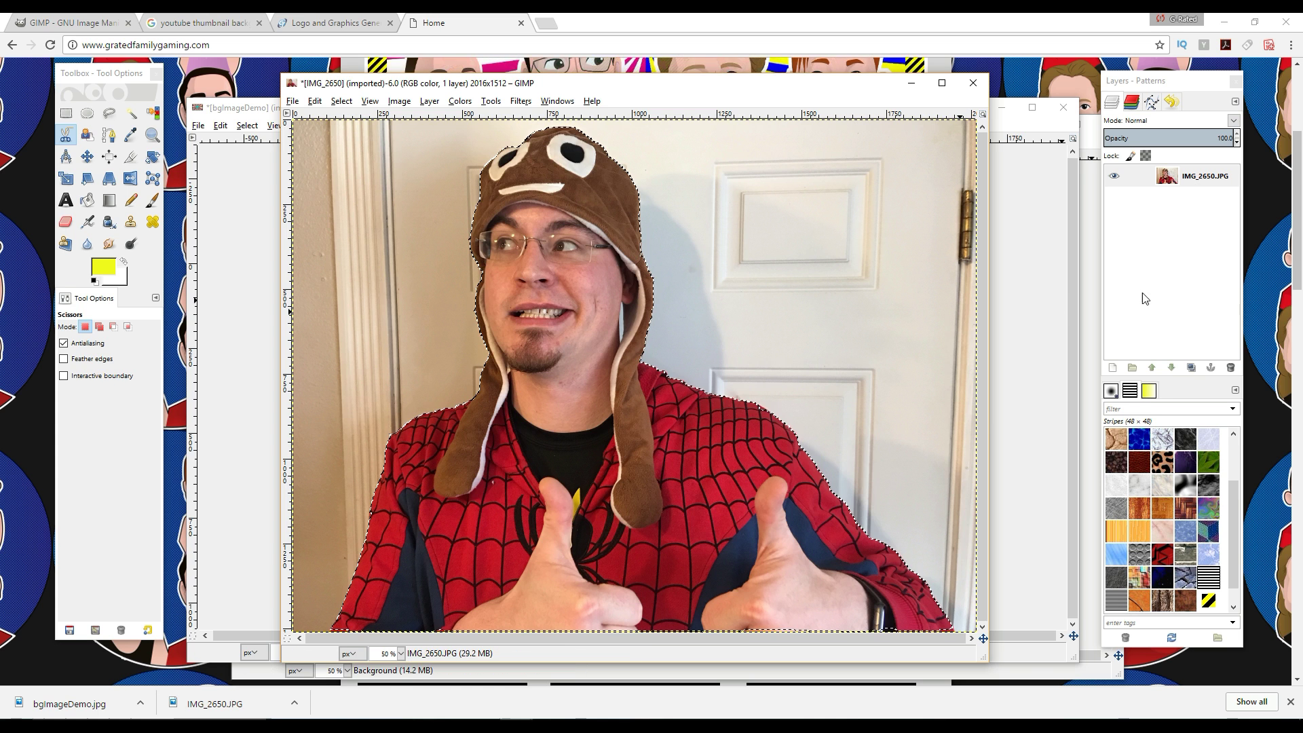
Add an alpha channel to the photo layer, undoing an accidental clear of the person
{"action": "right_click", "coordinate": [1152, 231]}
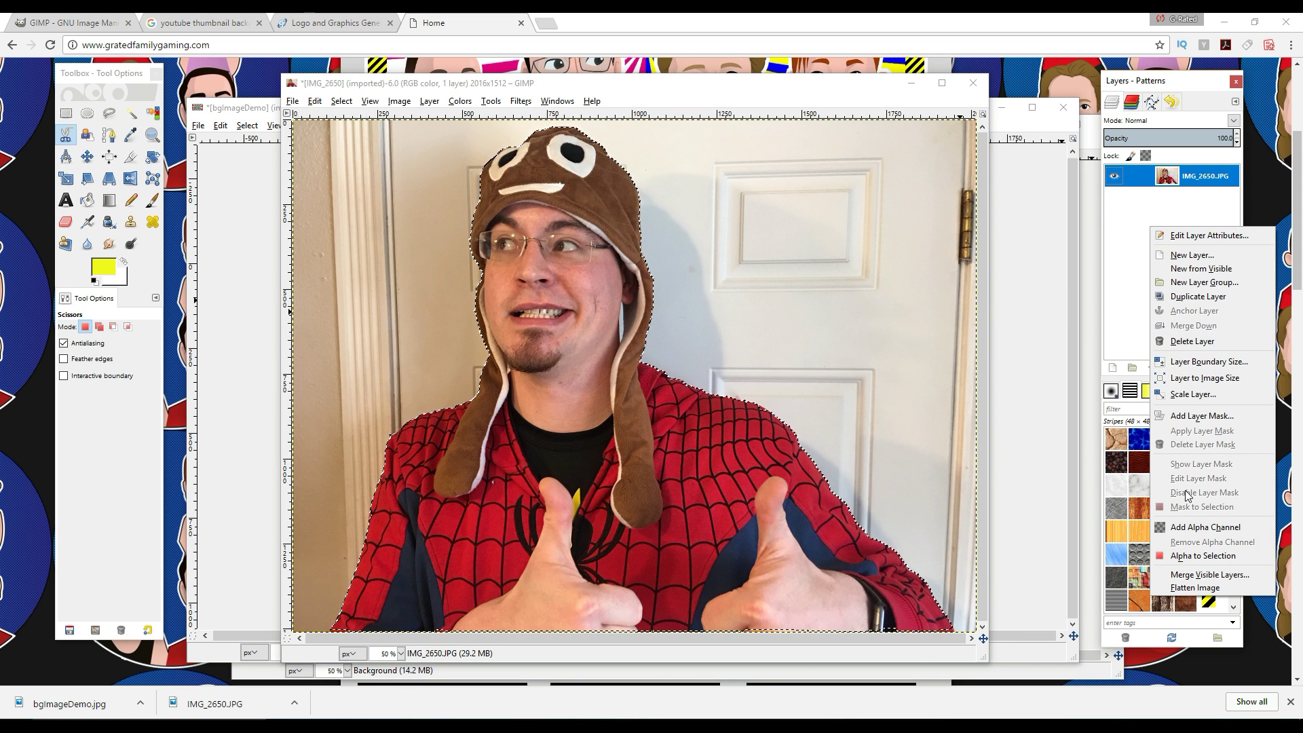
{"action": "left_click", "coordinate": [1183, 529]}
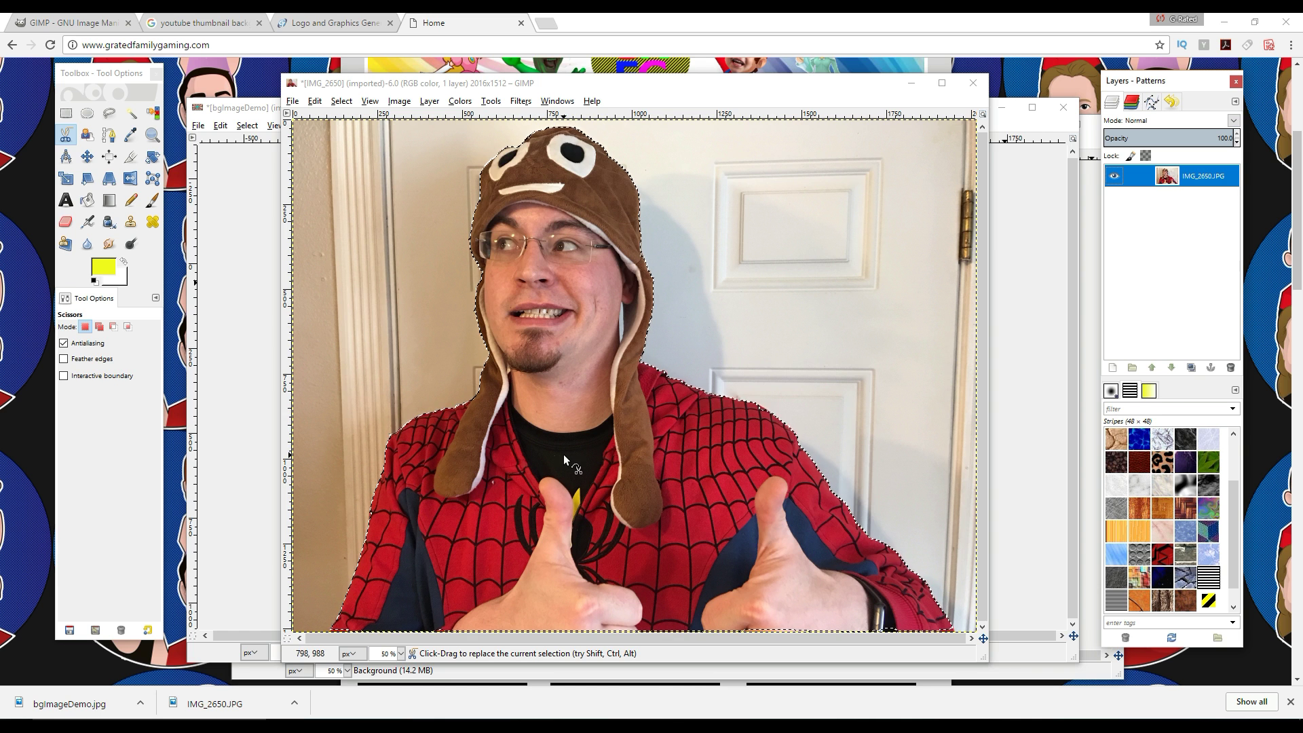
{"action": "key", "text": "Delete"}
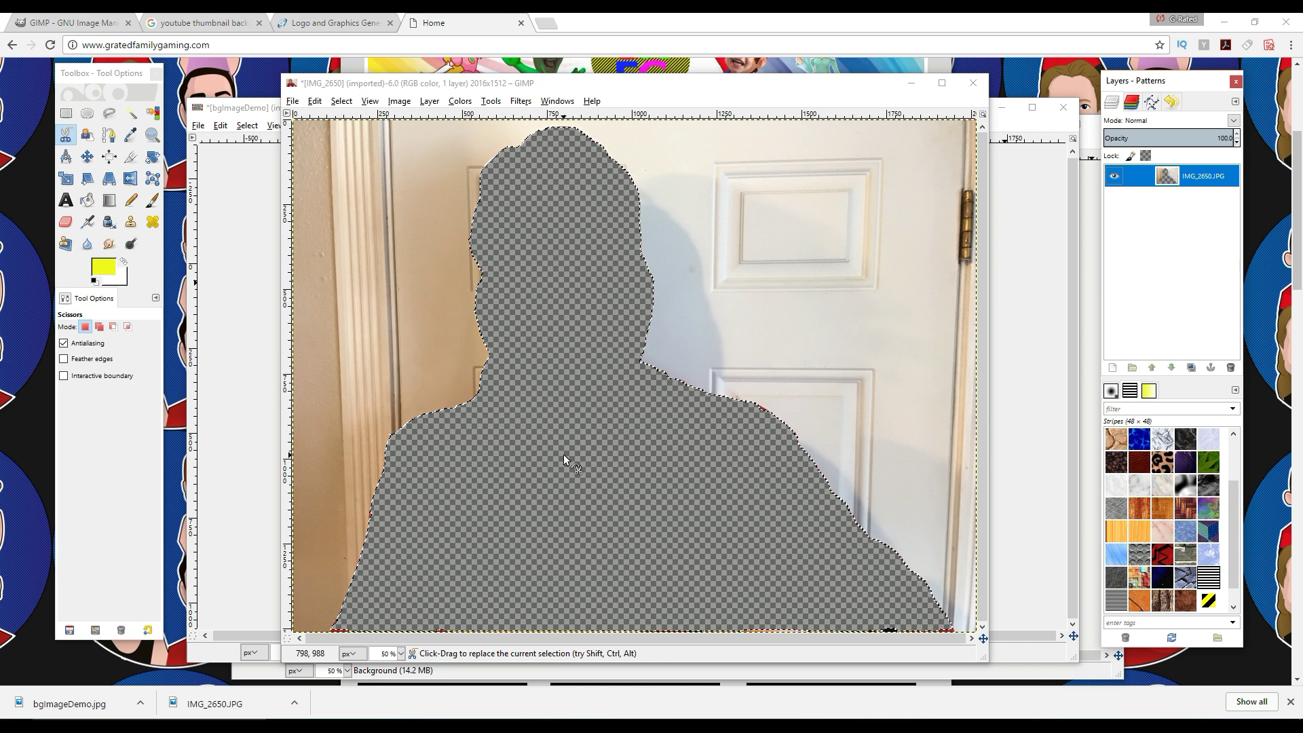
{"action": "key", "text": "ctrl+z"}
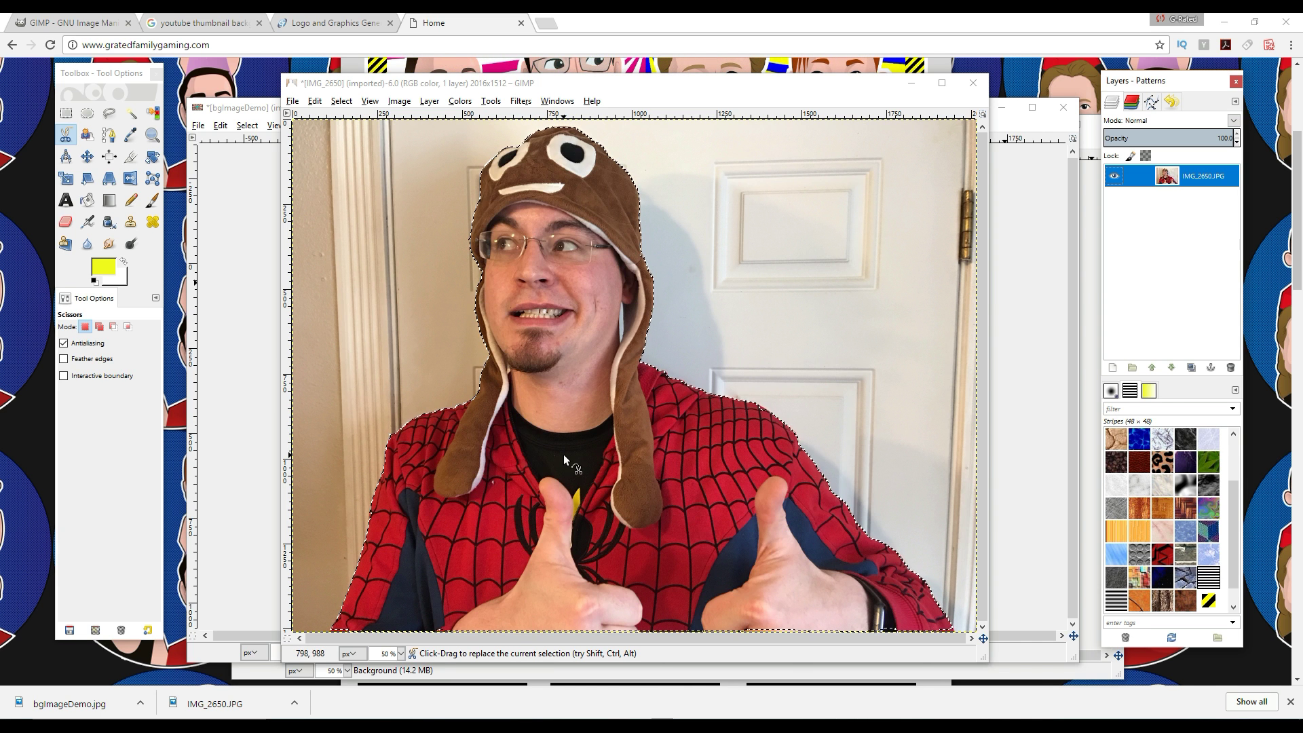
Invert the selection and delete the door and wall background
{"action": "right_click", "coordinate": [573, 348]}
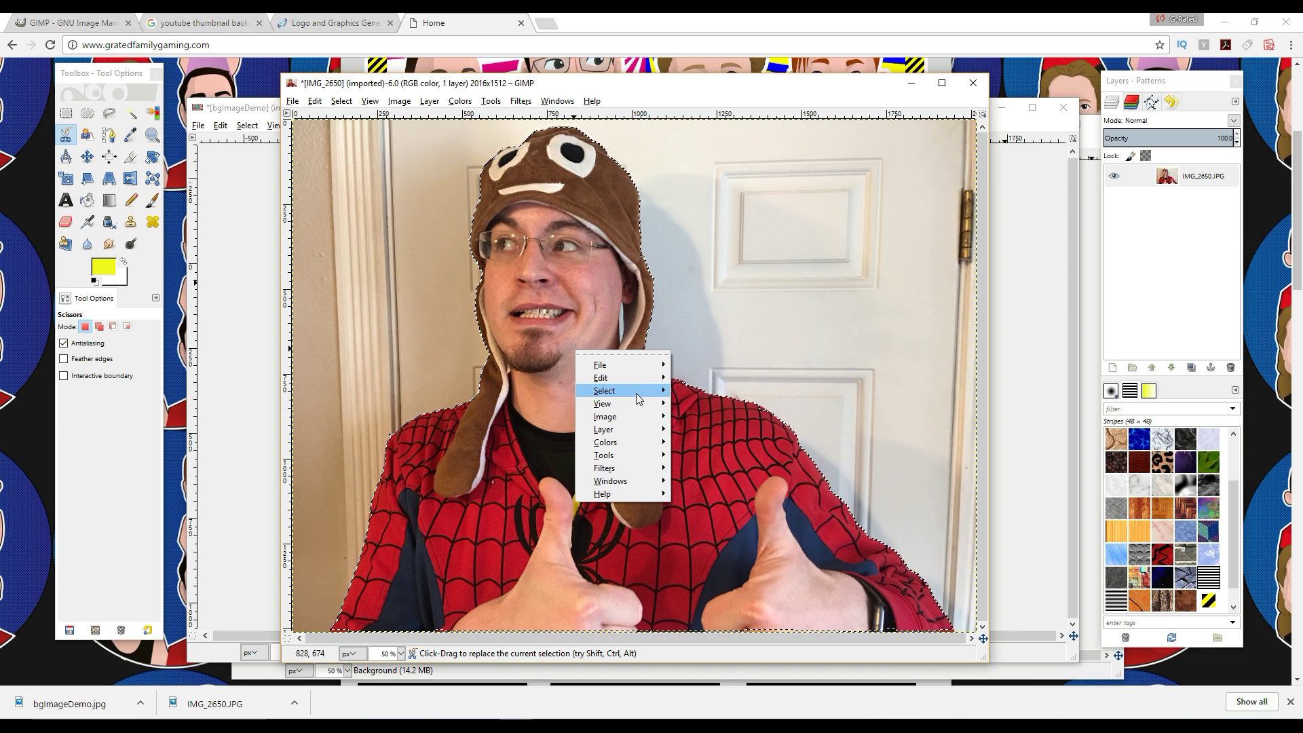
{"action": "mouse_move", "coordinate": [636, 393]}
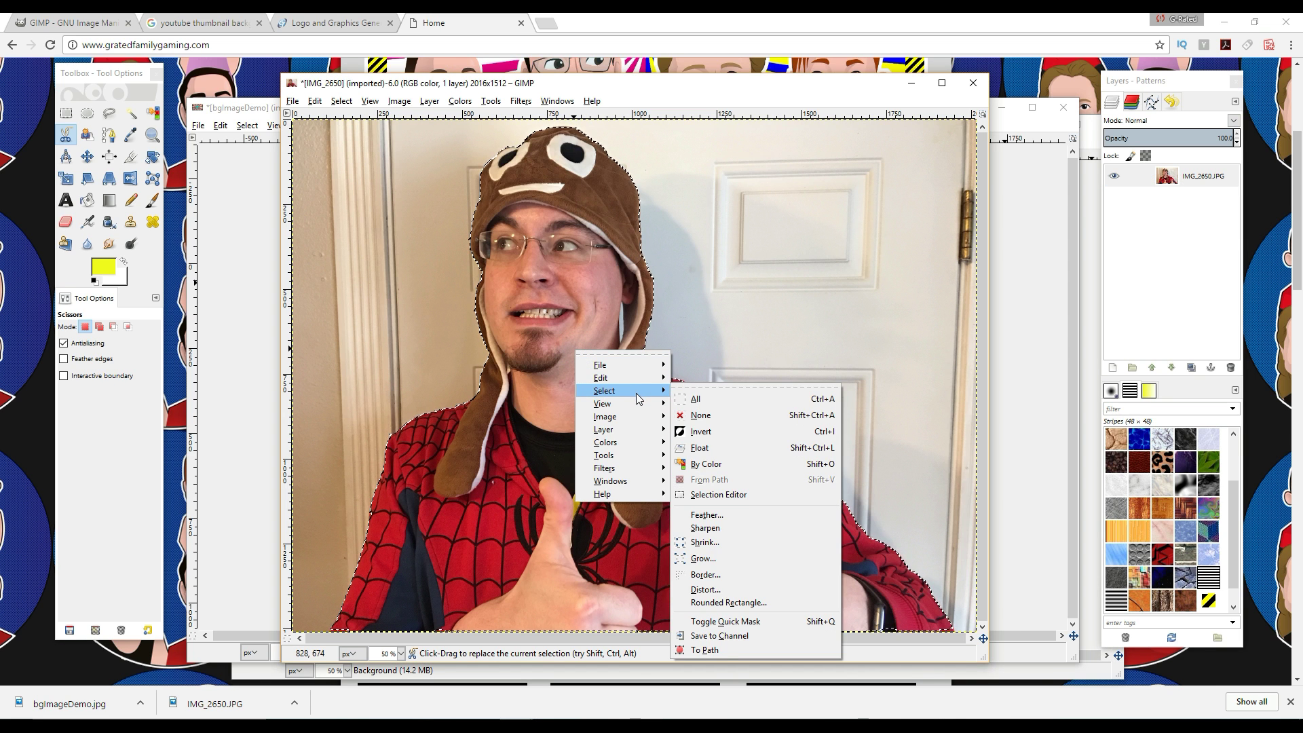
{"action": "left_click", "coordinate": [709, 433]}
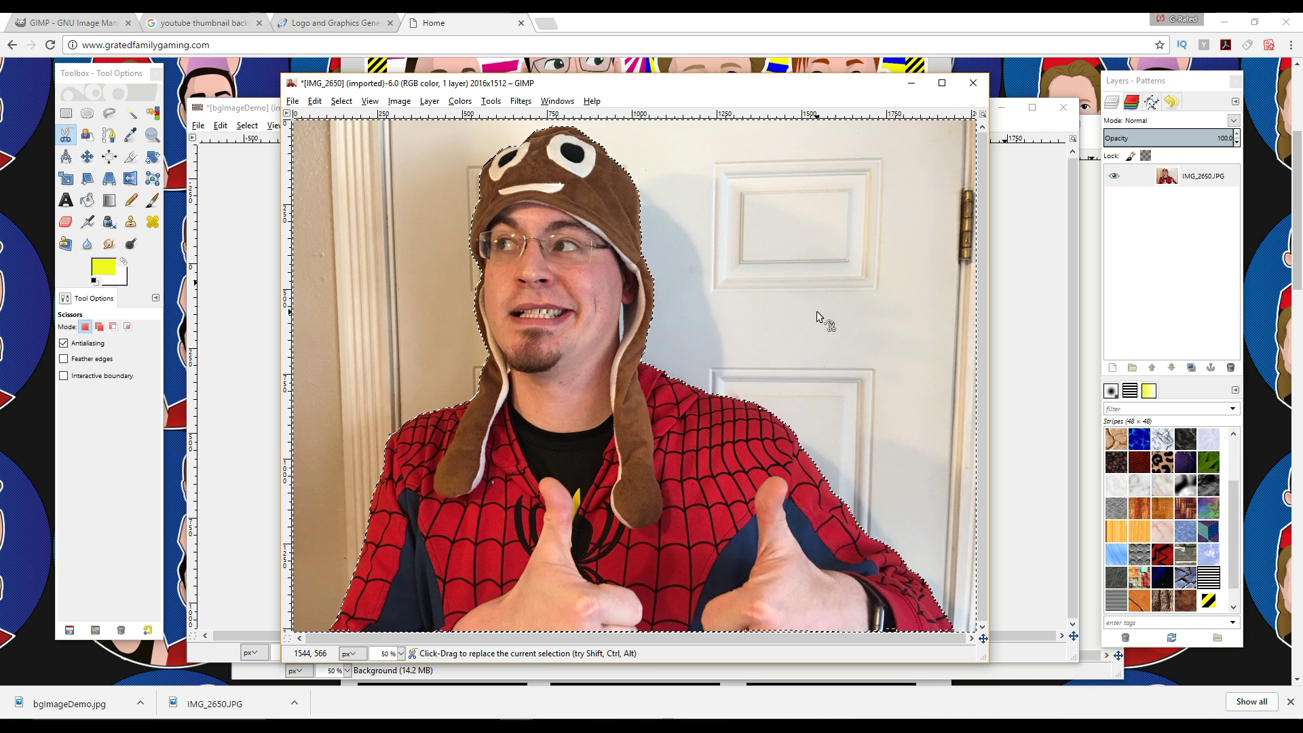
{"action": "key", "text": "Delete"}
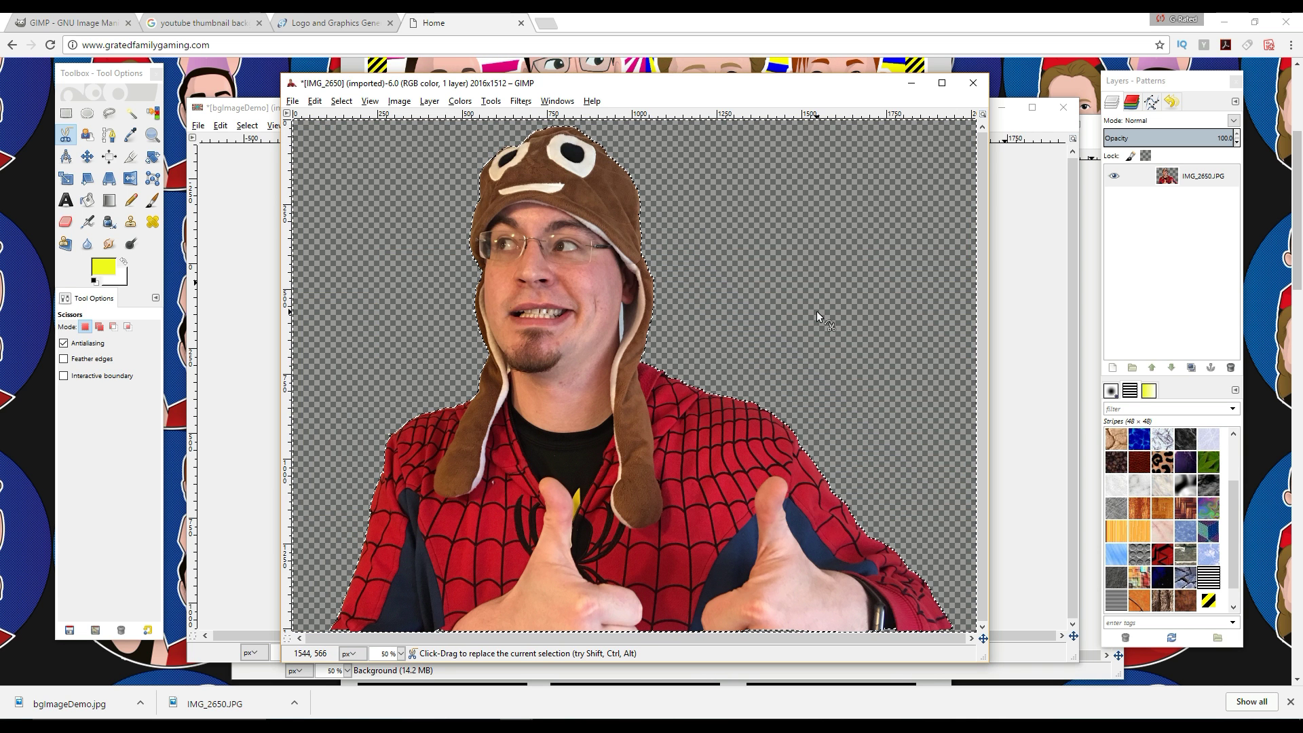
Invert the selection back onto the person
{"action": "right_click", "coordinate": [601, 466]}
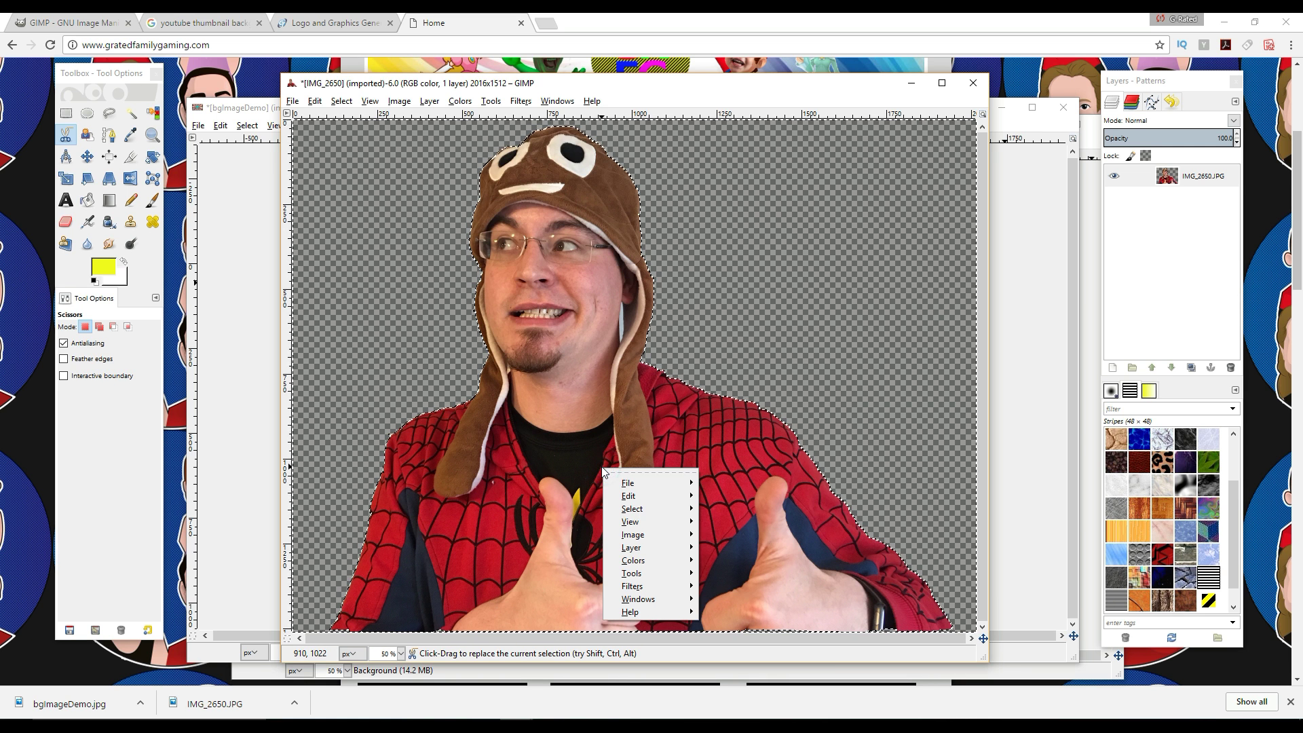
{"action": "mouse_move", "coordinate": [655, 510]}
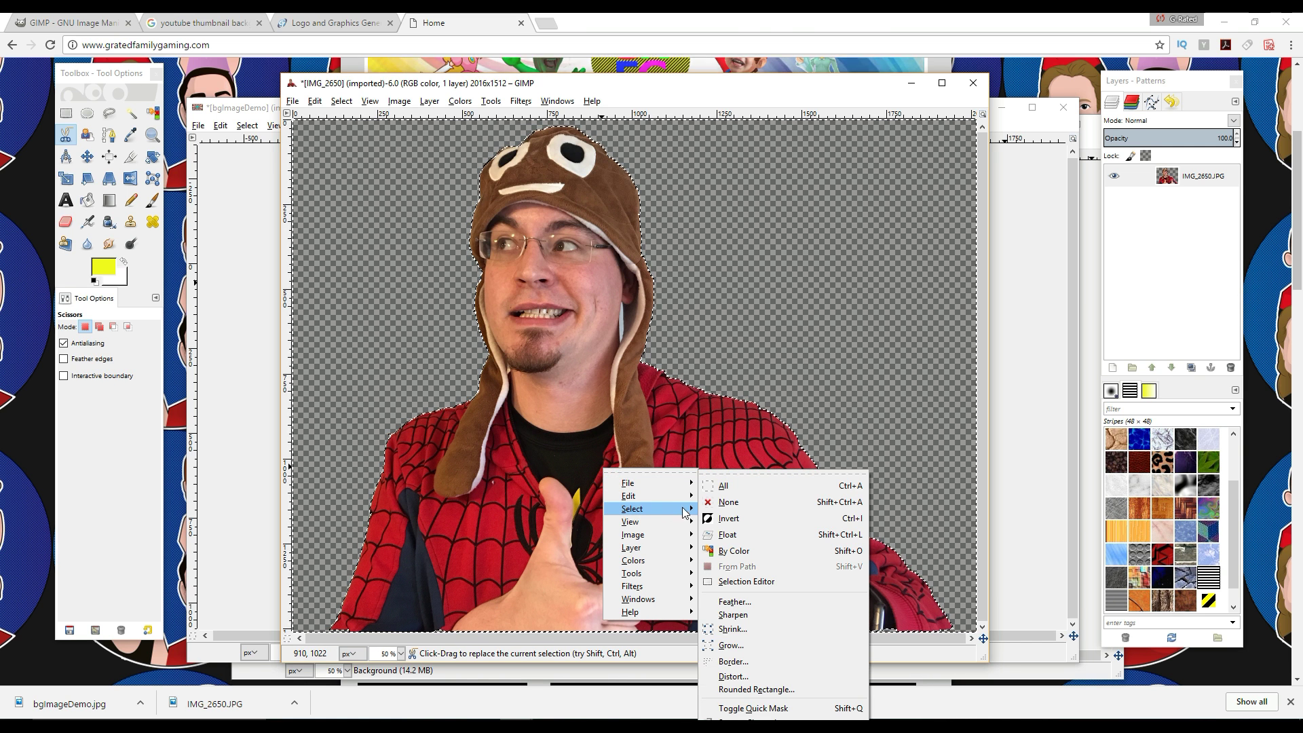
{"action": "left_click", "coordinate": [721, 518]}
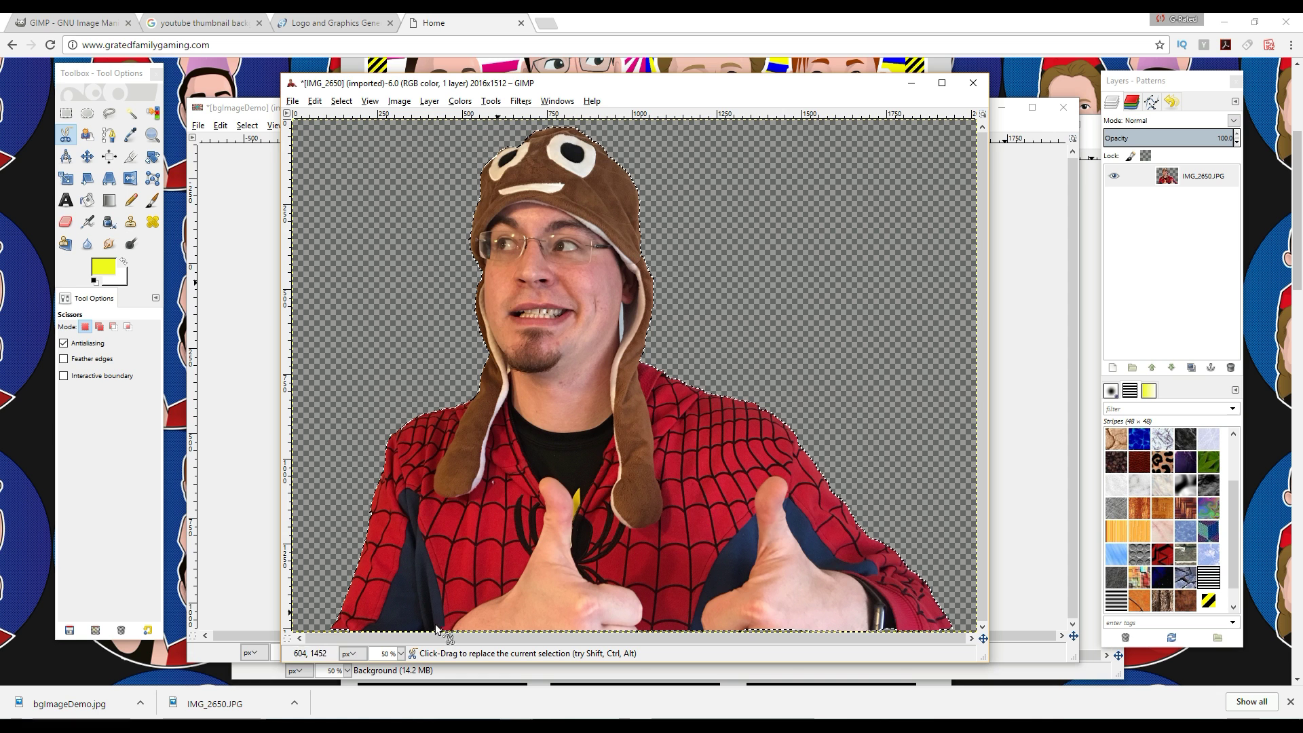
Turn the selection into a 30 px border around the figure
{"action": "right_click", "coordinate": [554, 463]}
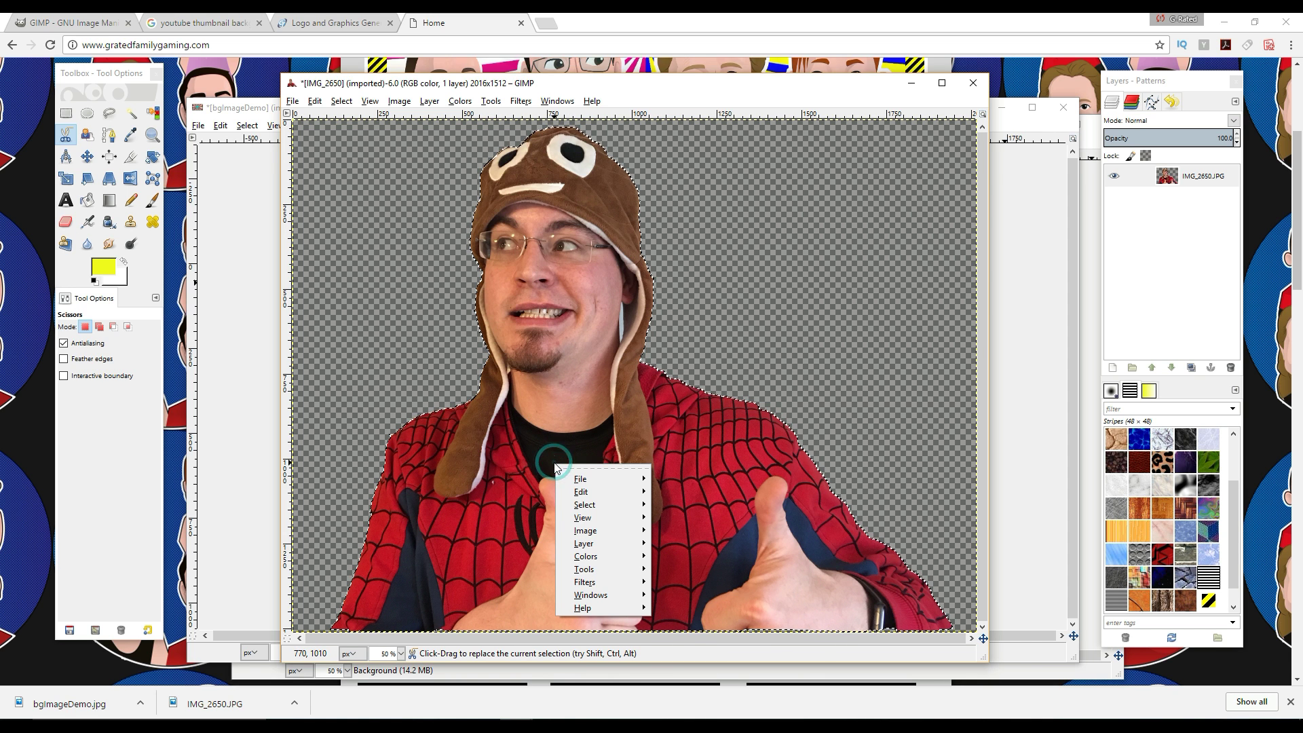
{"action": "mouse_move", "coordinate": [597, 506]}
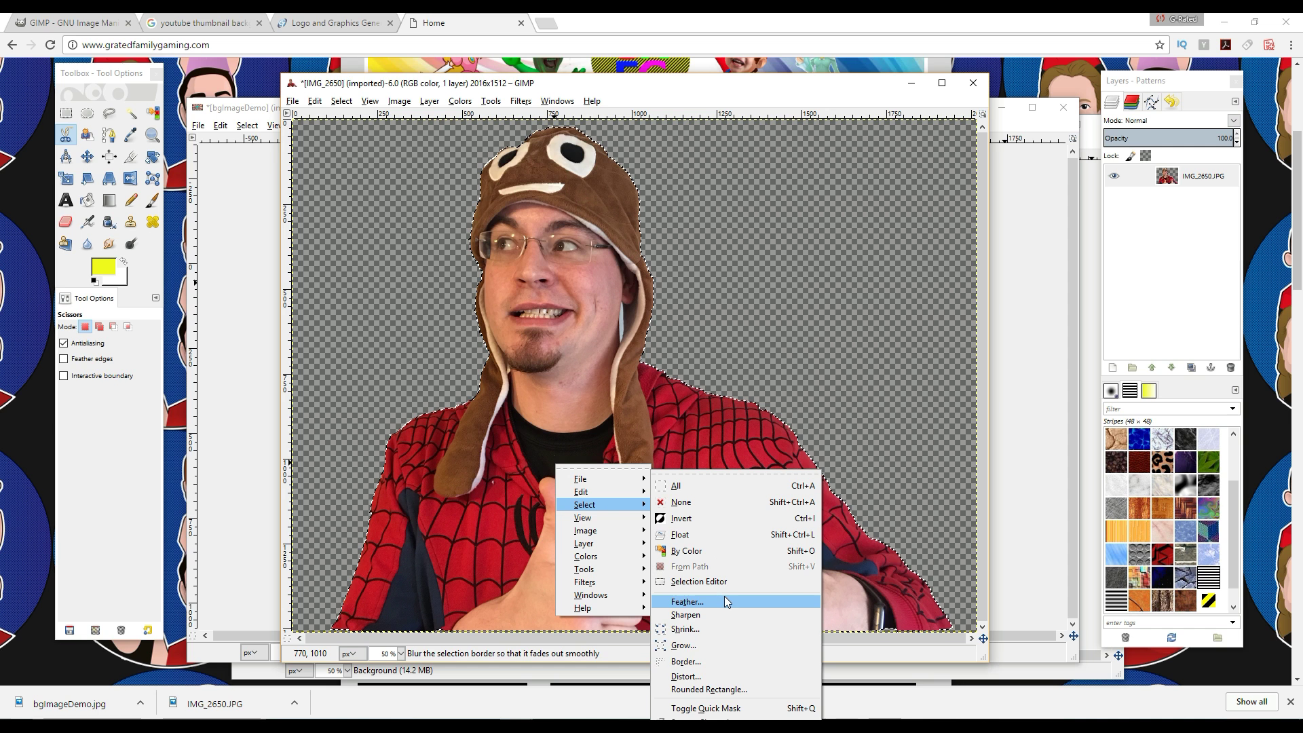
{"action": "left_click", "coordinate": [692, 662]}
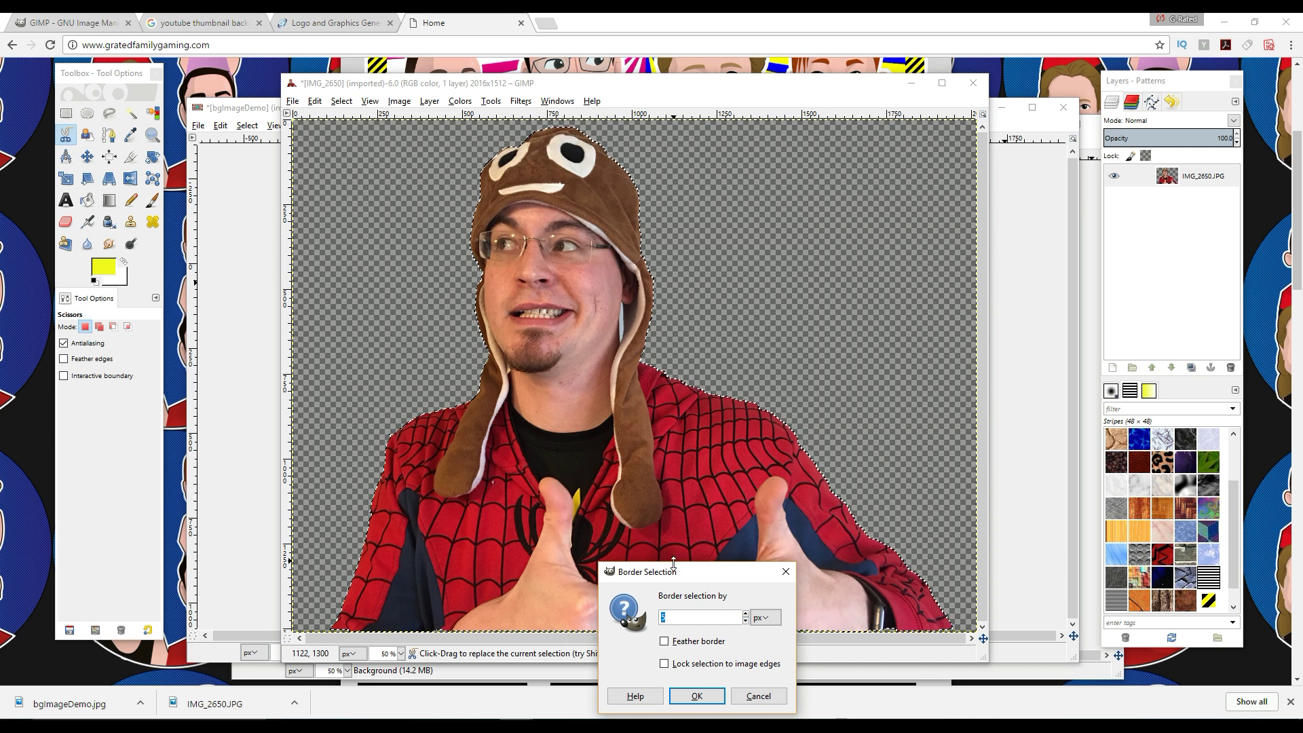
{"action": "left_click_drag", "start_coordinate": [669, 570], "coordinate": [629, 497]}
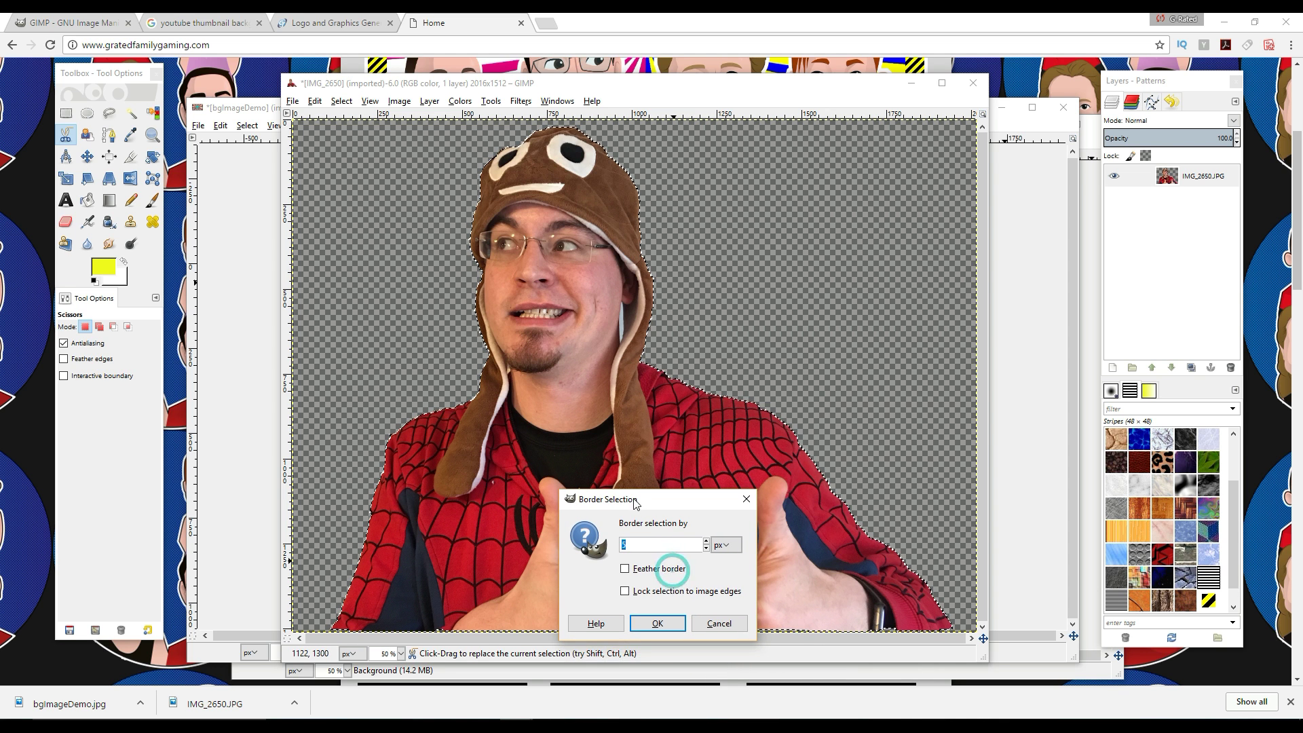
{"action": "left_click_drag", "start_coordinate": [705, 541], "coordinate": [706, 550]}
{"action": "left_click", "coordinate": [707, 551]}
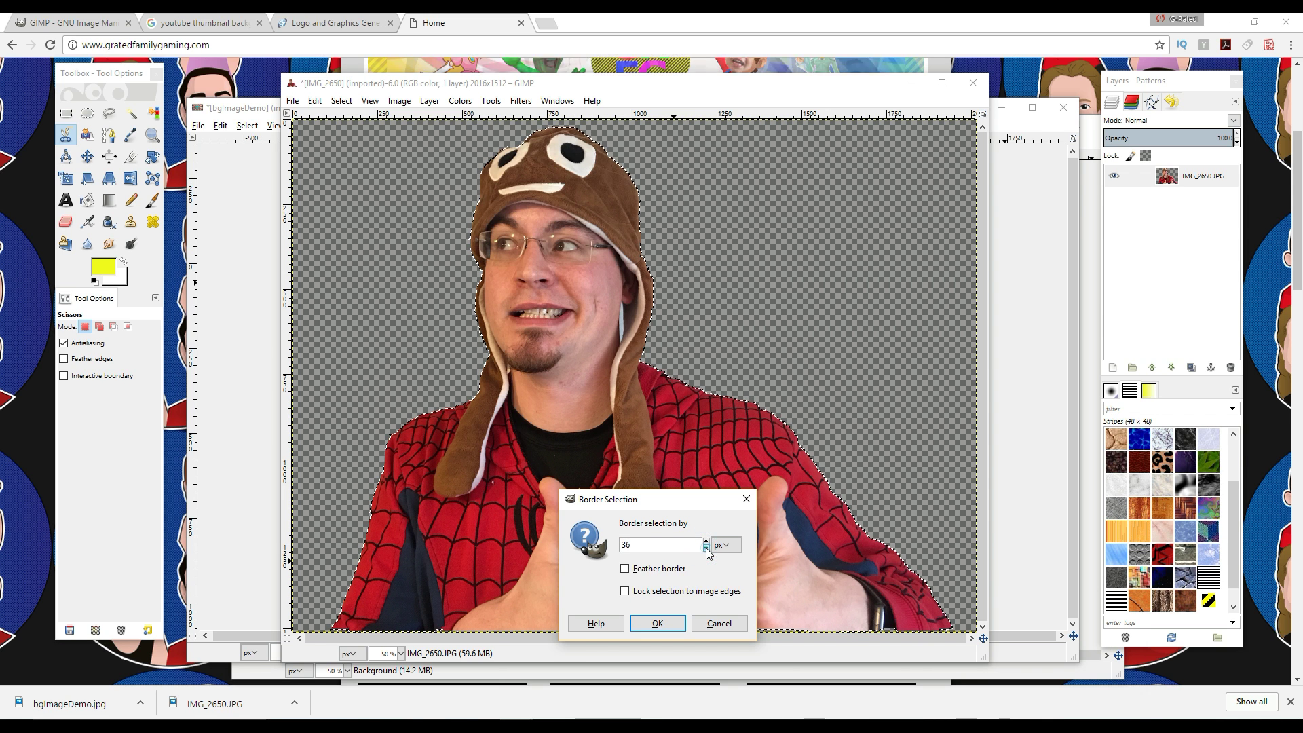
{"action": "left_click", "coordinate": [707, 551]}
{"action": "left_click", "coordinate": [706, 551]}
{"action": "left_click", "coordinate": [706, 551]}
{"action": "left_click", "coordinate": [706, 551]}
{"action": "left_click", "coordinate": [706, 551]}
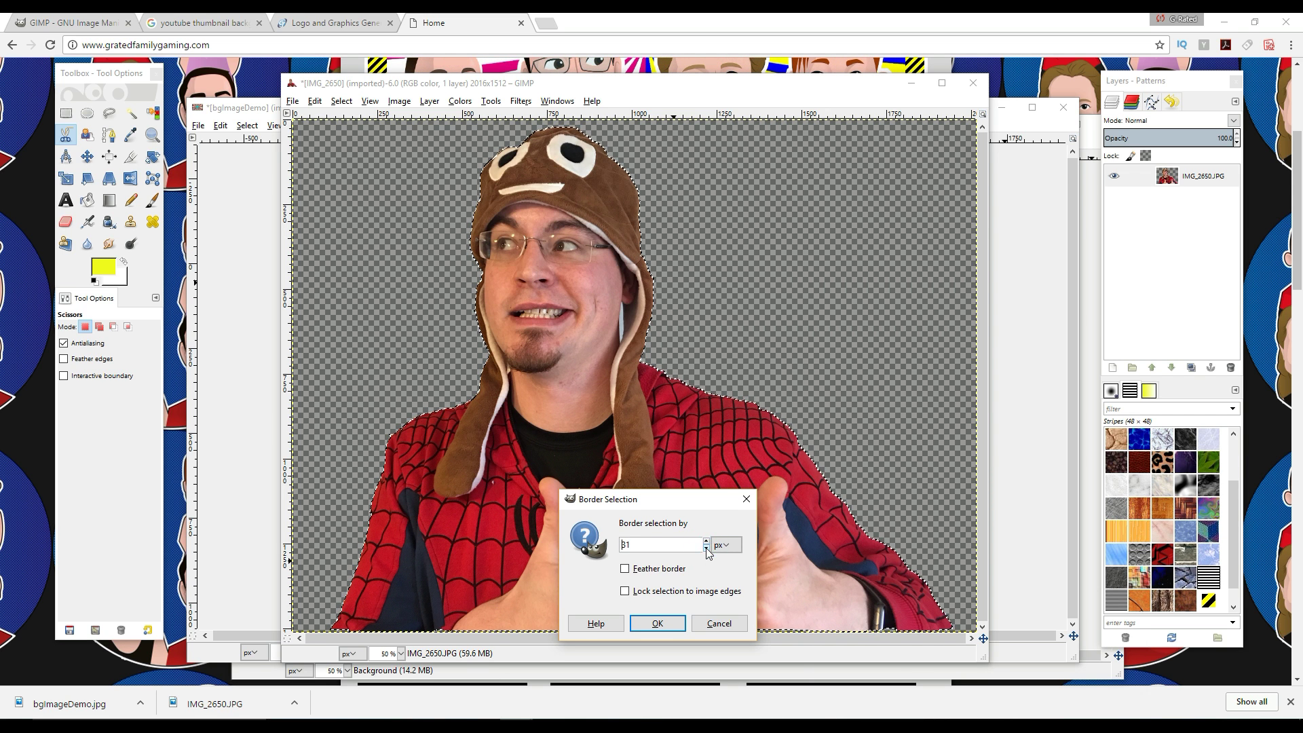
{"action": "left_click", "coordinate": [707, 551]}
{"action": "left_click", "coordinate": [674, 626]}
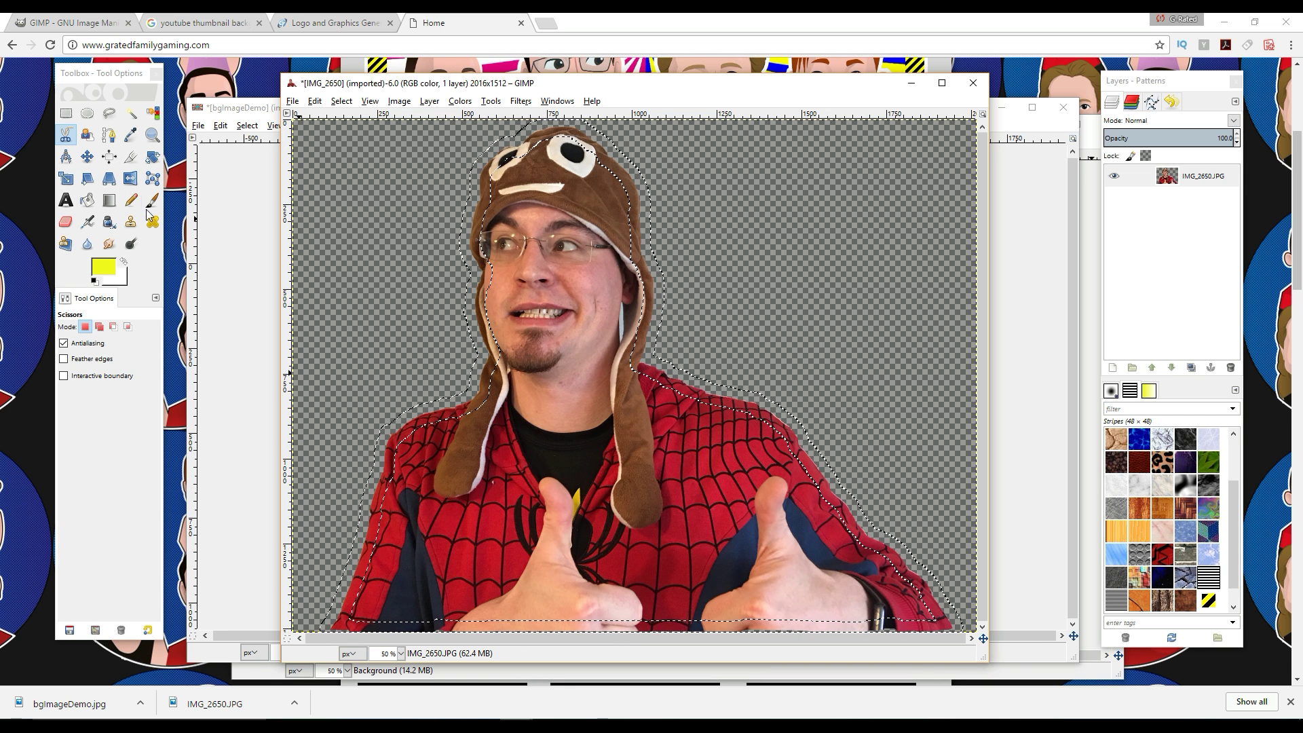
Set the foreground colour to white and bucket-fill the border selection
{"action": "left_click", "coordinate": [106, 269]}
{"action": "left_click", "coordinate": [168, 289]}
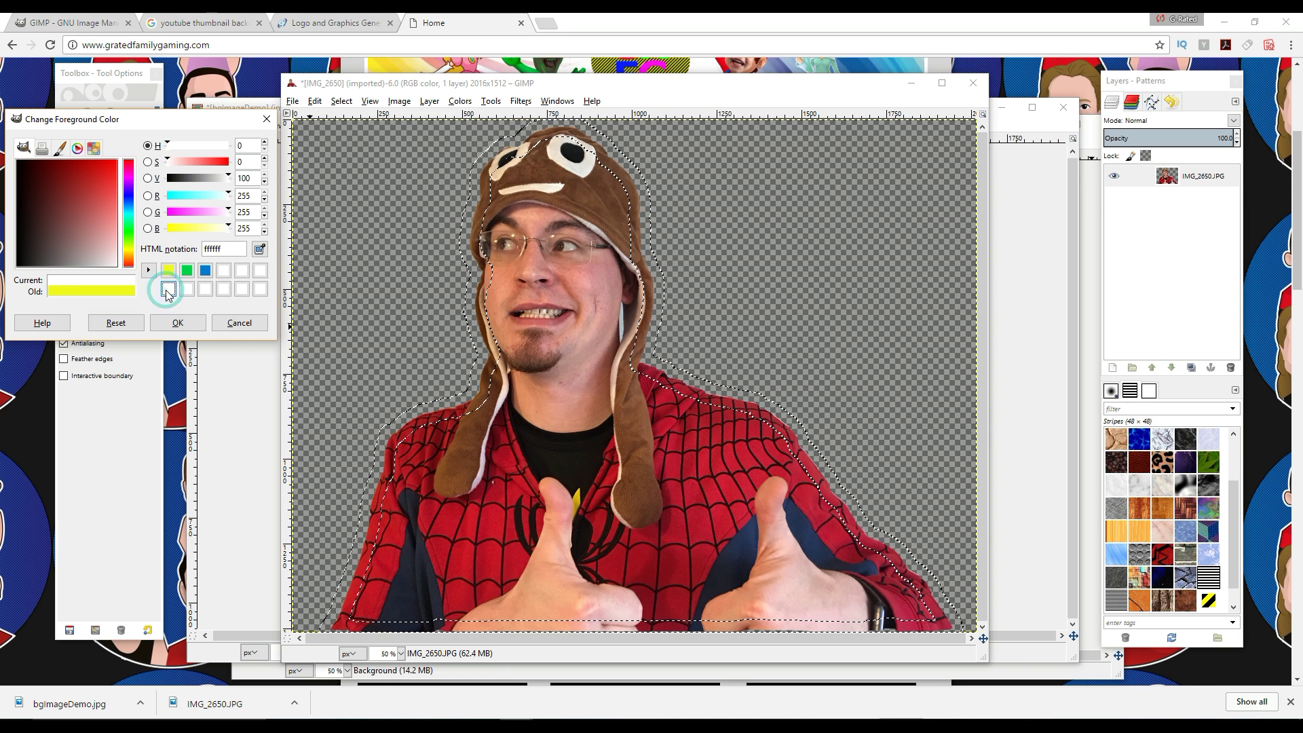
{"action": "left_click", "coordinate": [177, 323]}
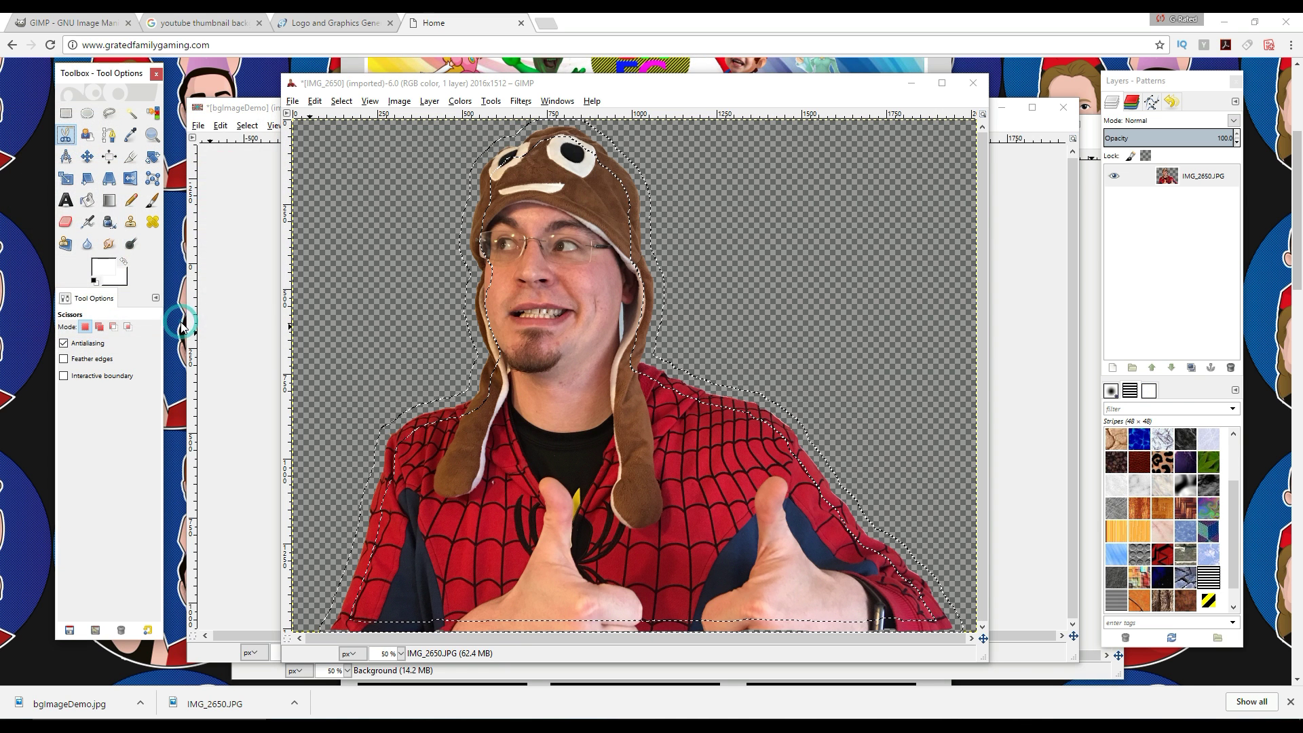
{"action": "left_click", "coordinate": [89, 202]}
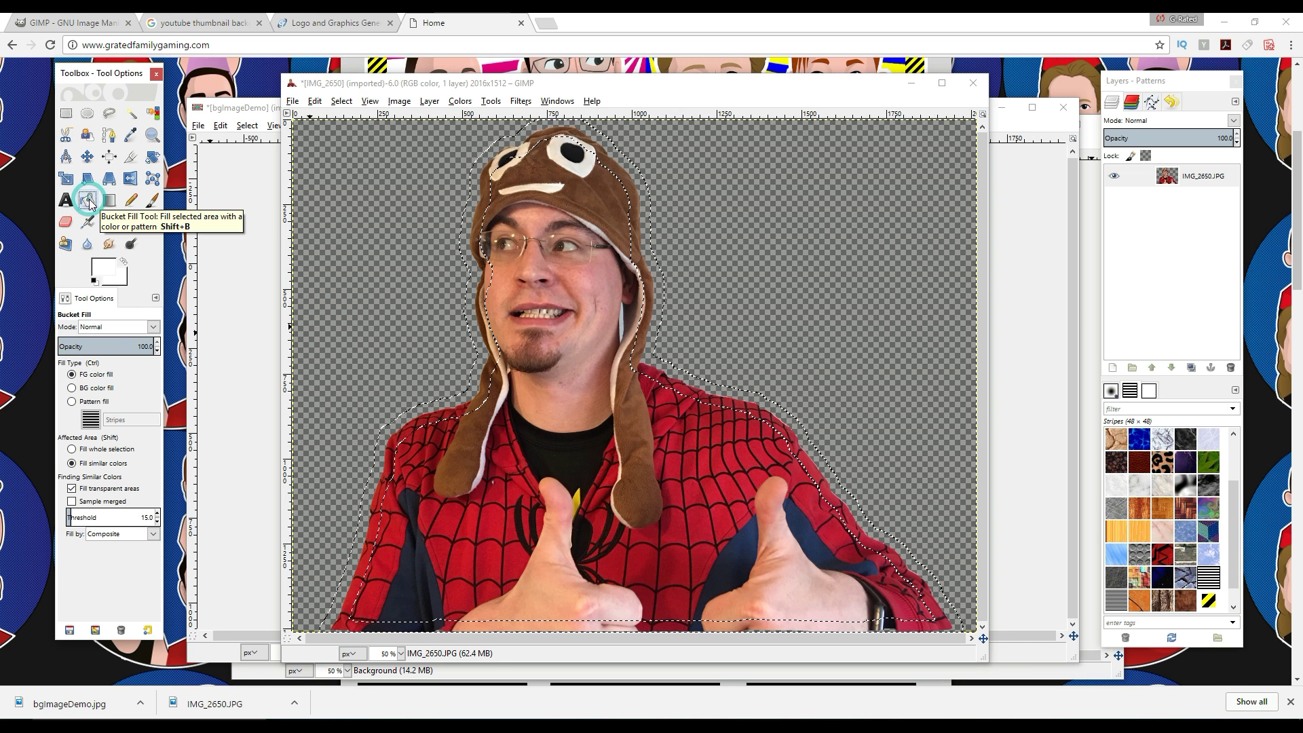
{"action": "left_click", "coordinate": [426, 405]}
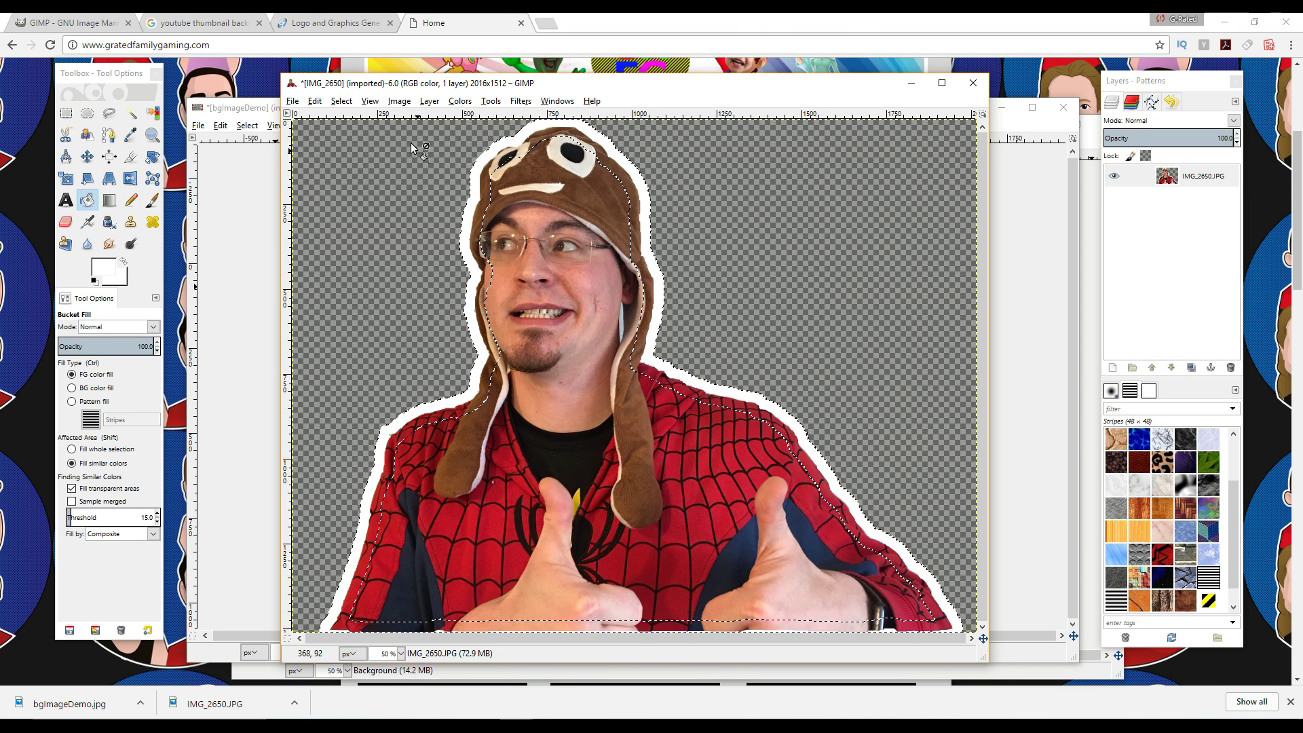
Save the image as outlineDemo.xcf in the Pictures folder
{"action": "left_click", "coordinate": [292, 101]}
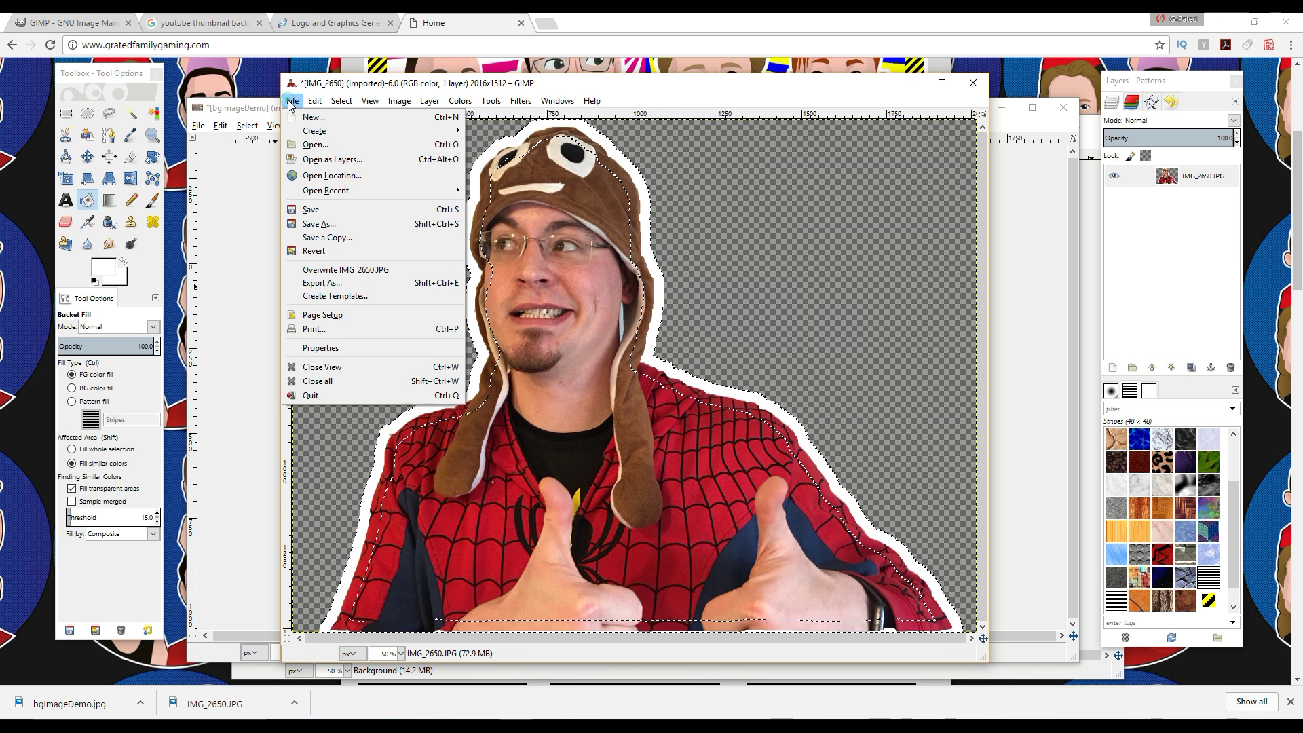
{"action": "left_click", "coordinate": [312, 222]}
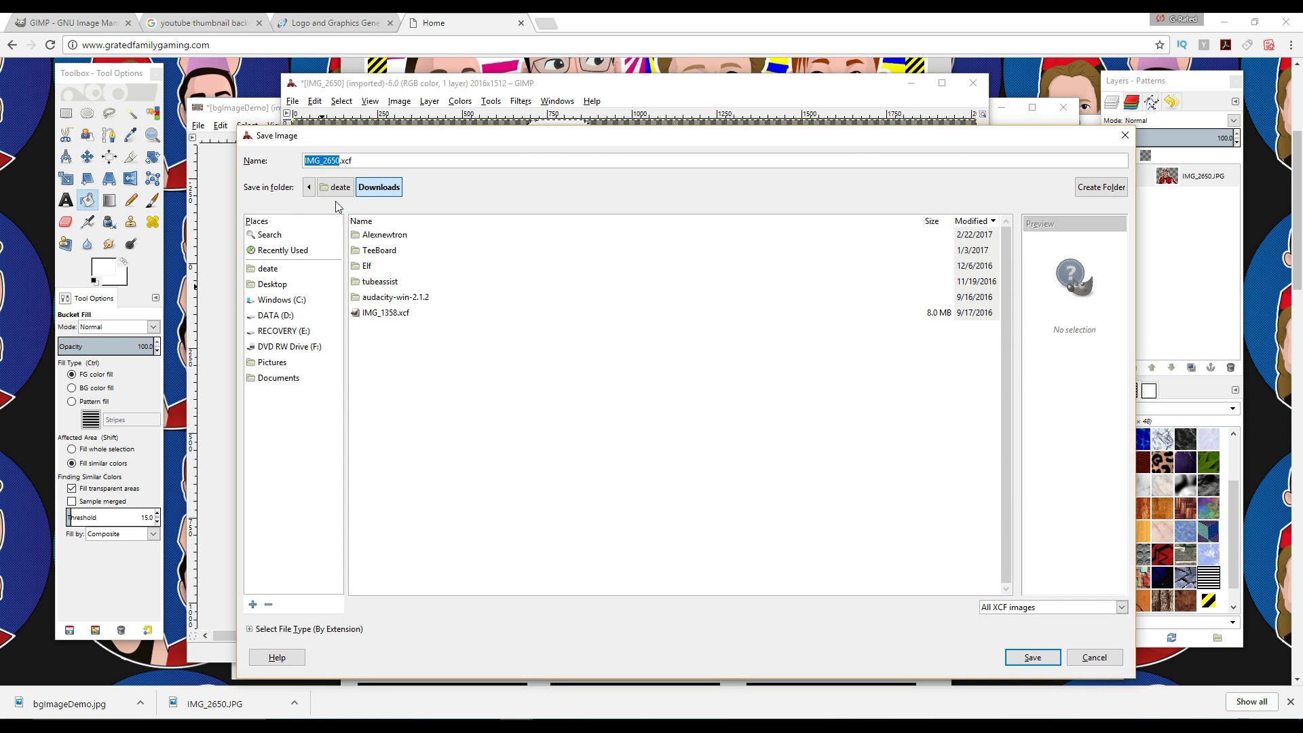
{"action": "type", "text": "outl"}
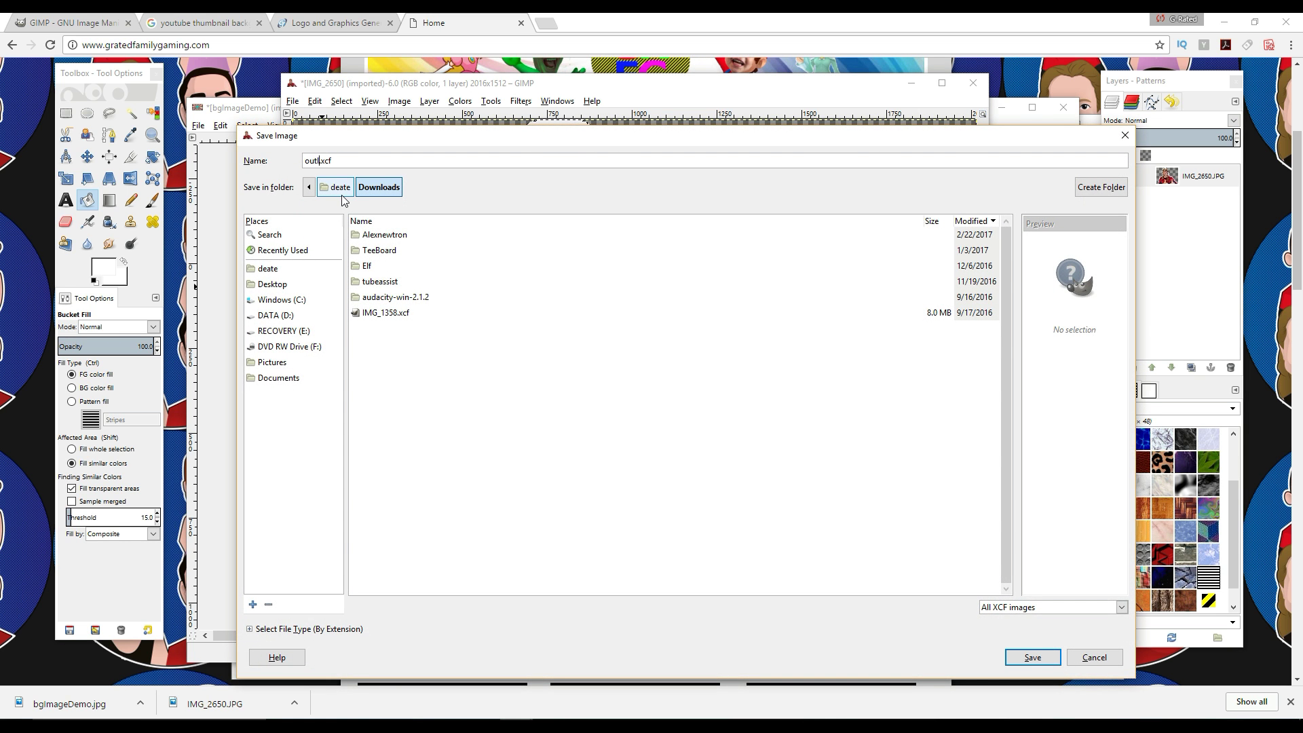
{"action": "type", "text": "ineDemo"}
{"action": "left_click", "coordinate": [283, 362]}
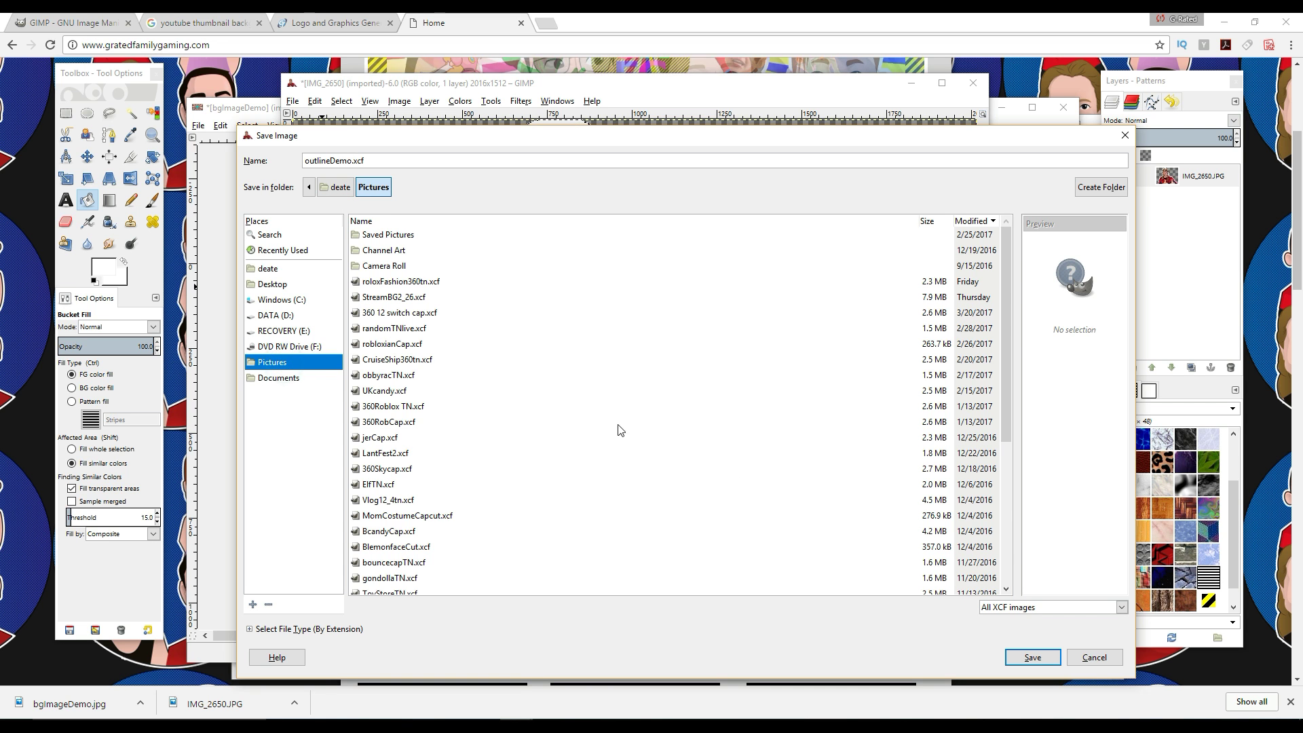
{"action": "left_click", "coordinate": [1032, 658]}
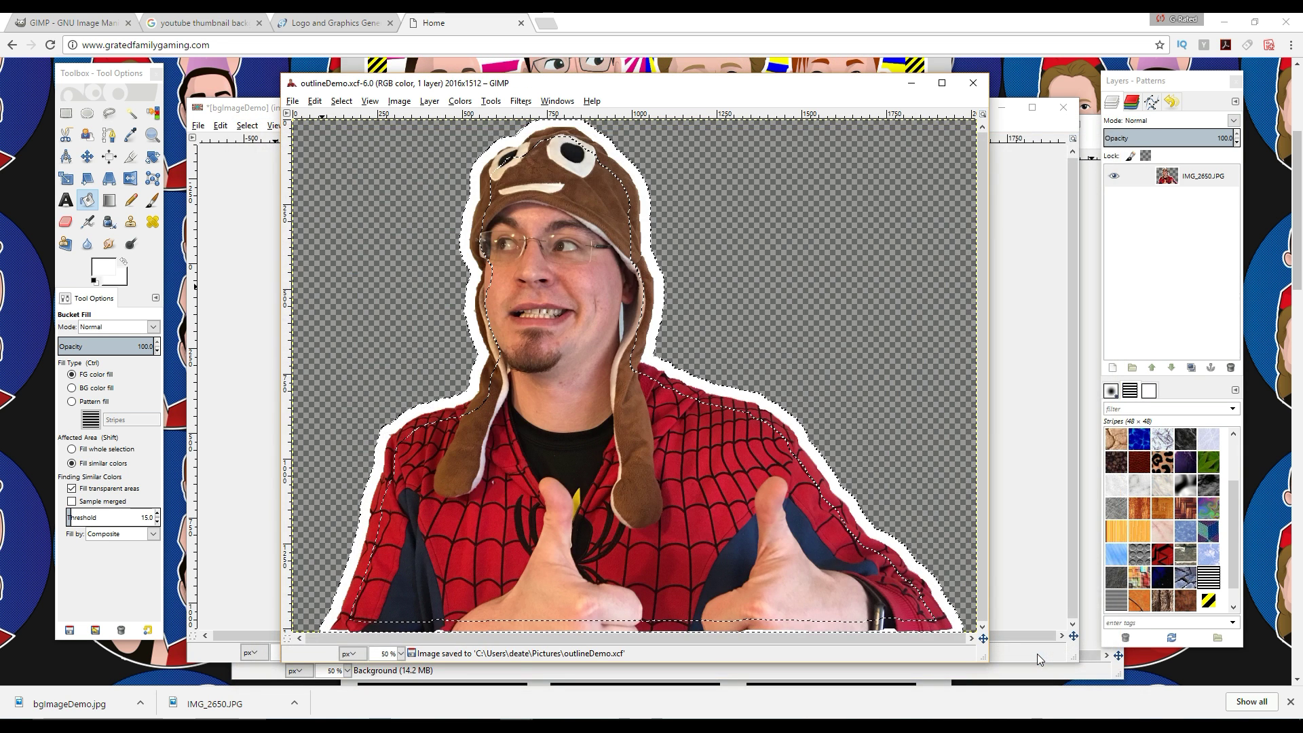
Export the image as outlineDemo.png, accepting the default PNG settings
{"action": "left_click", "coordinate": [292, 101]}
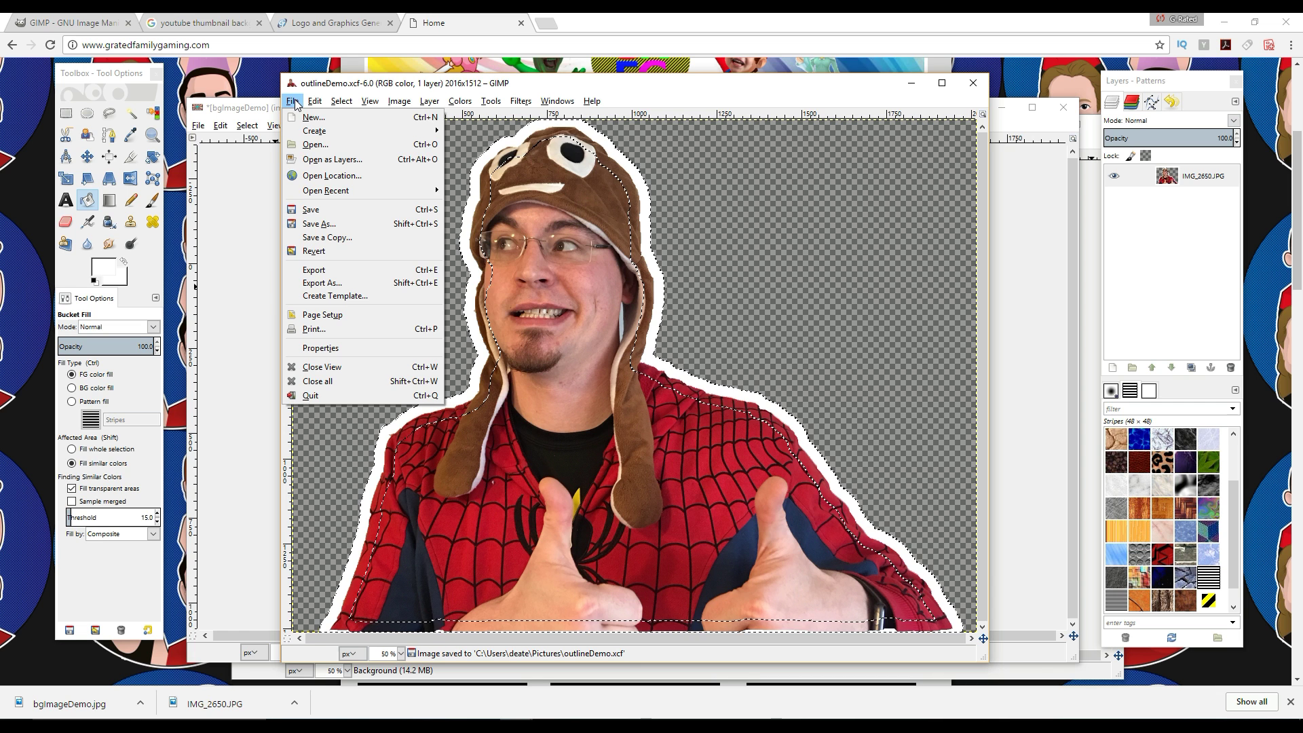
{"action": "left_click", "coordinate": [315, 287]}
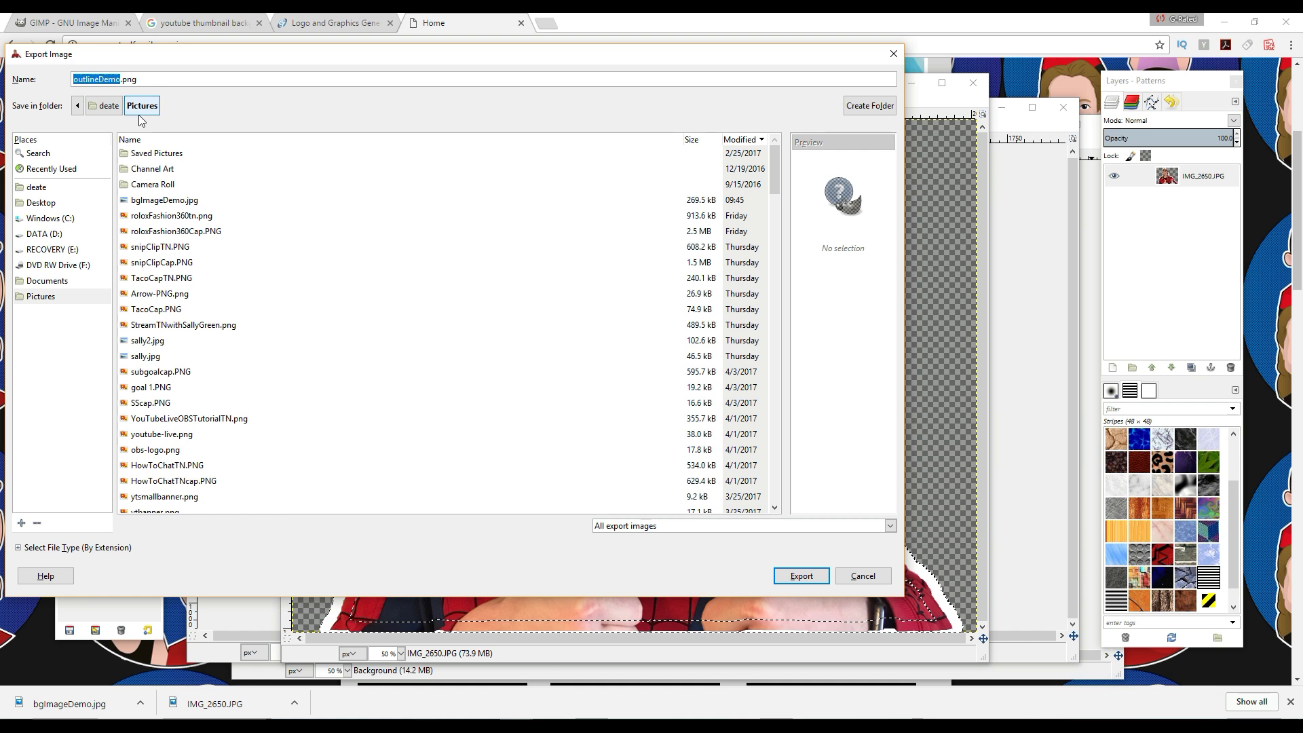
{"action": "left_click", "coordinate": [799, 580]}
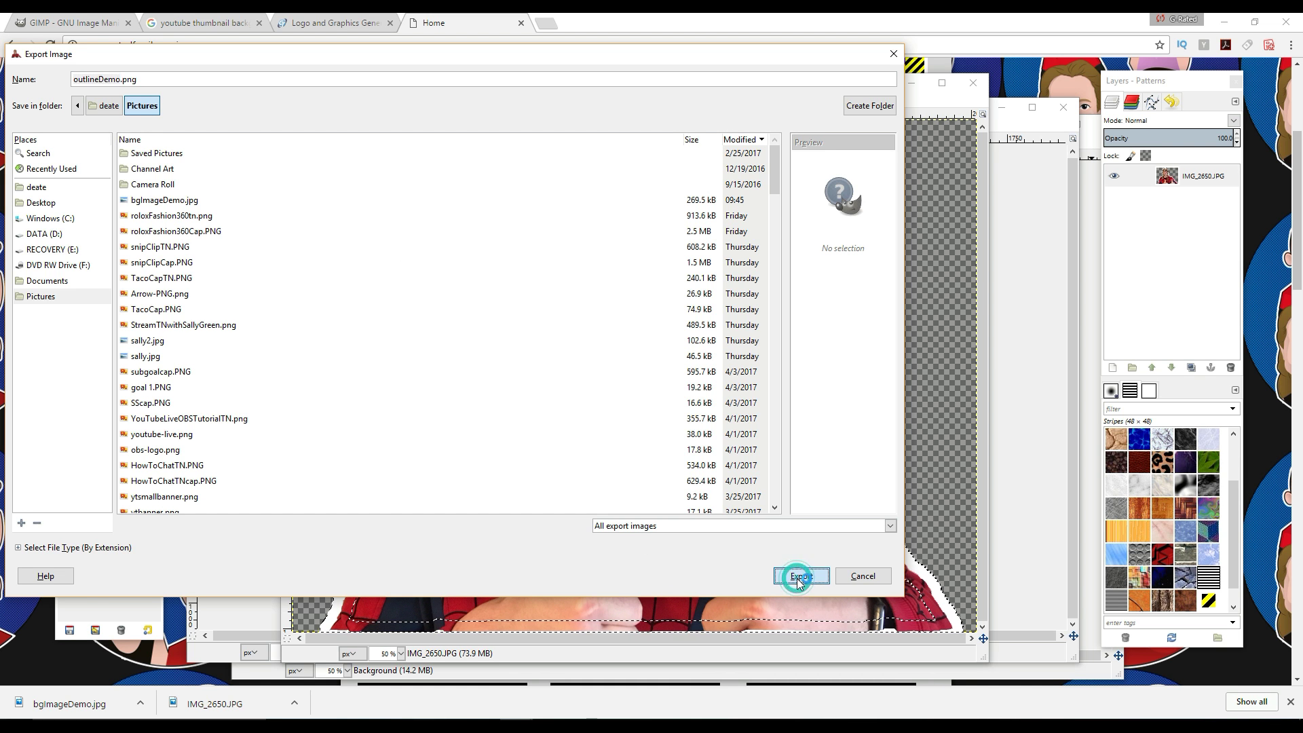
{"action": "left_click", "coordinate": [675, 504]}
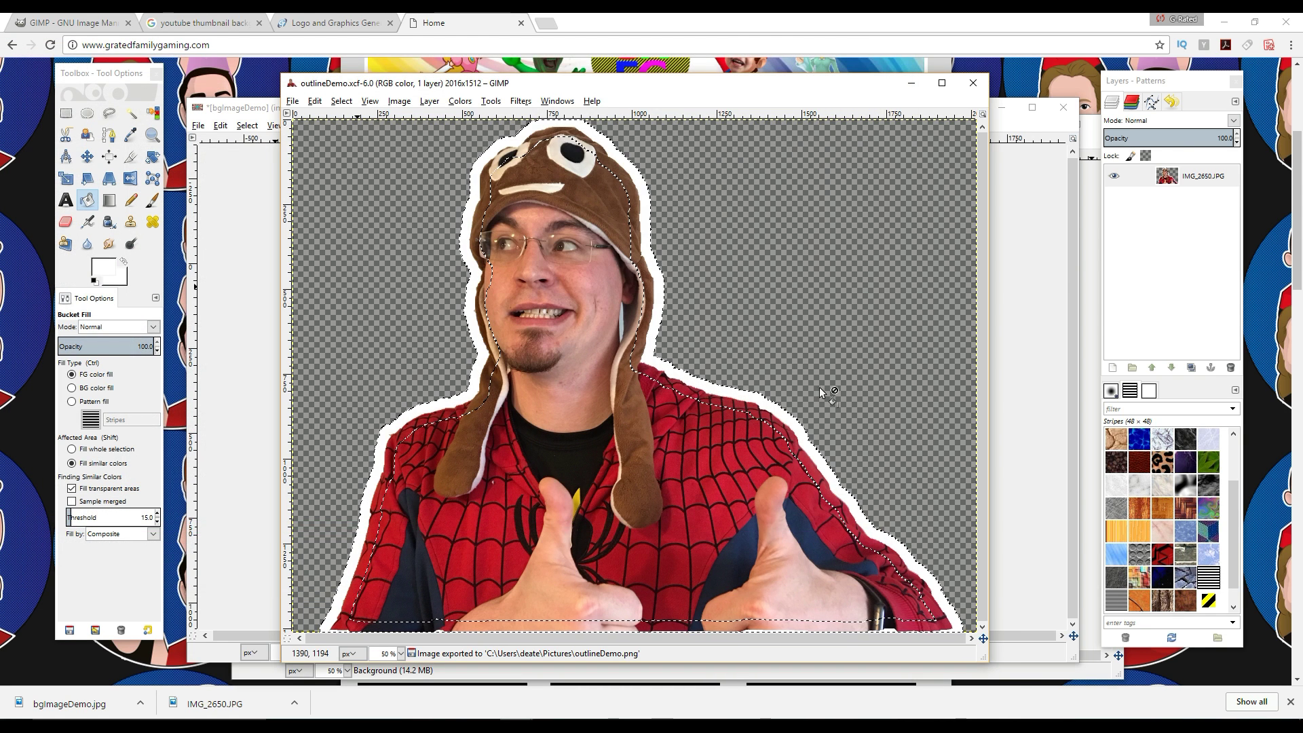
Close the outlineDemo window and open Pictures/outlineDemo.png as a layer over the background
{"action": "left_click", "coordinate": [980, 88]}
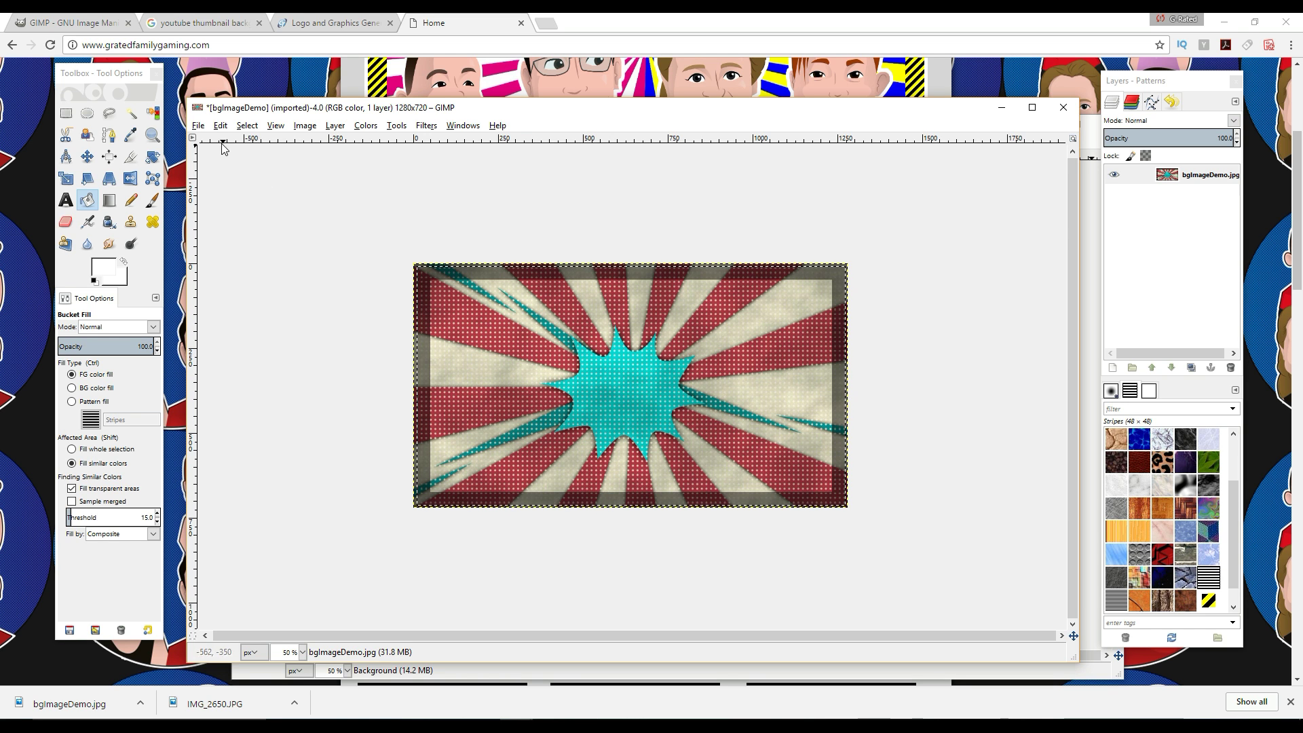
{"action": "left_click", "coordinate": [198, 125]}
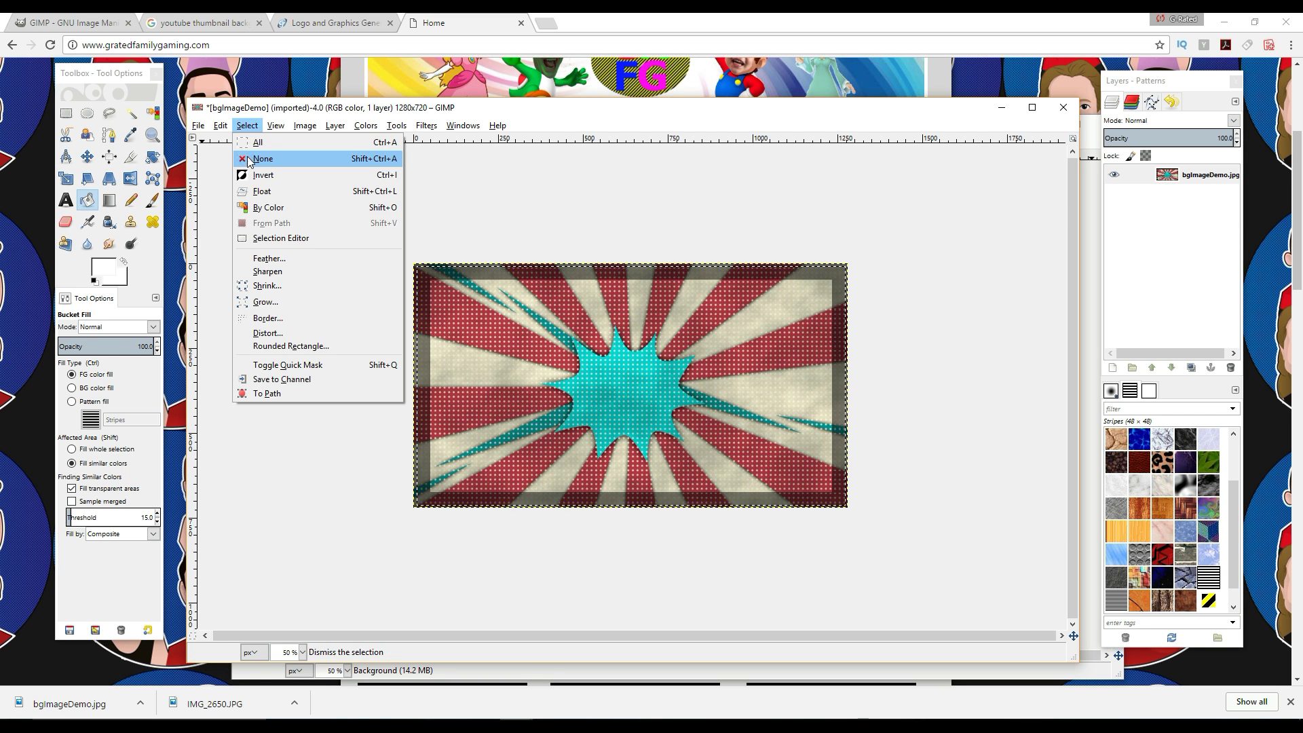
{"action": "left_click", "coordinate": [226, 184]}
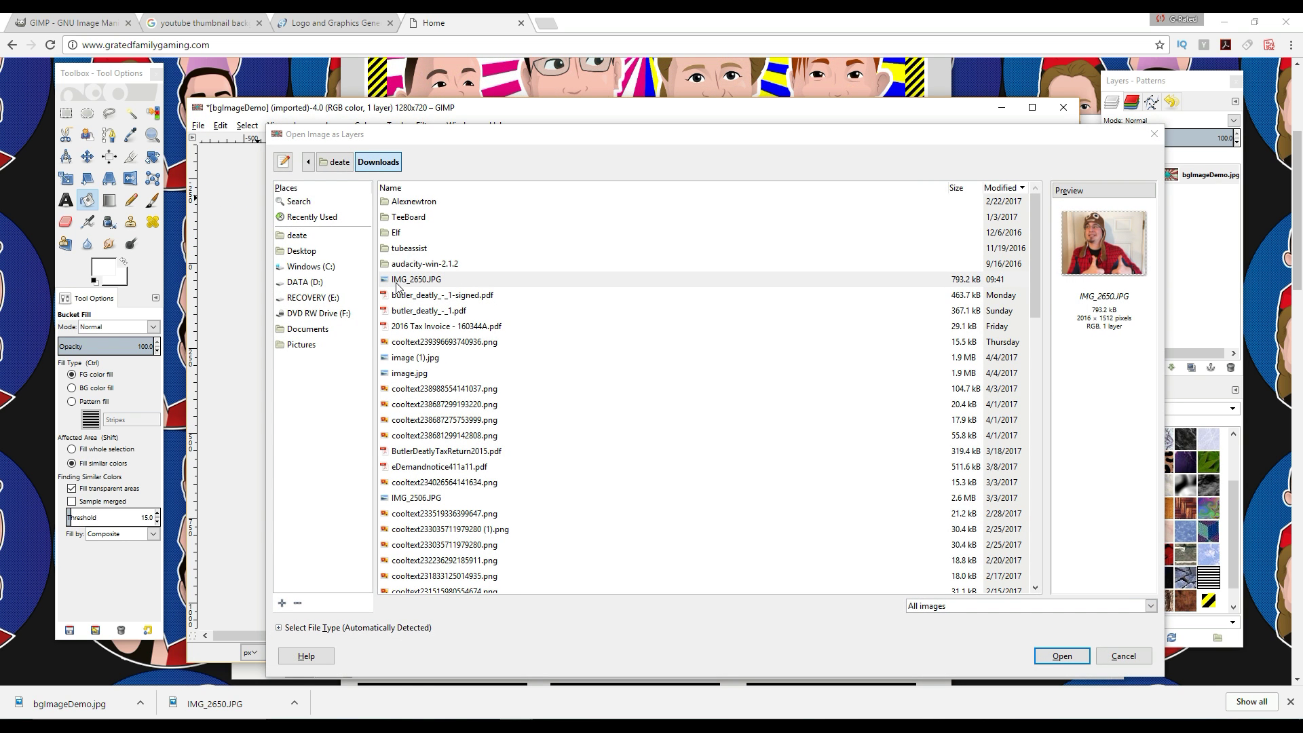
{"action": "left_click", "coordinate": [289, 350]}
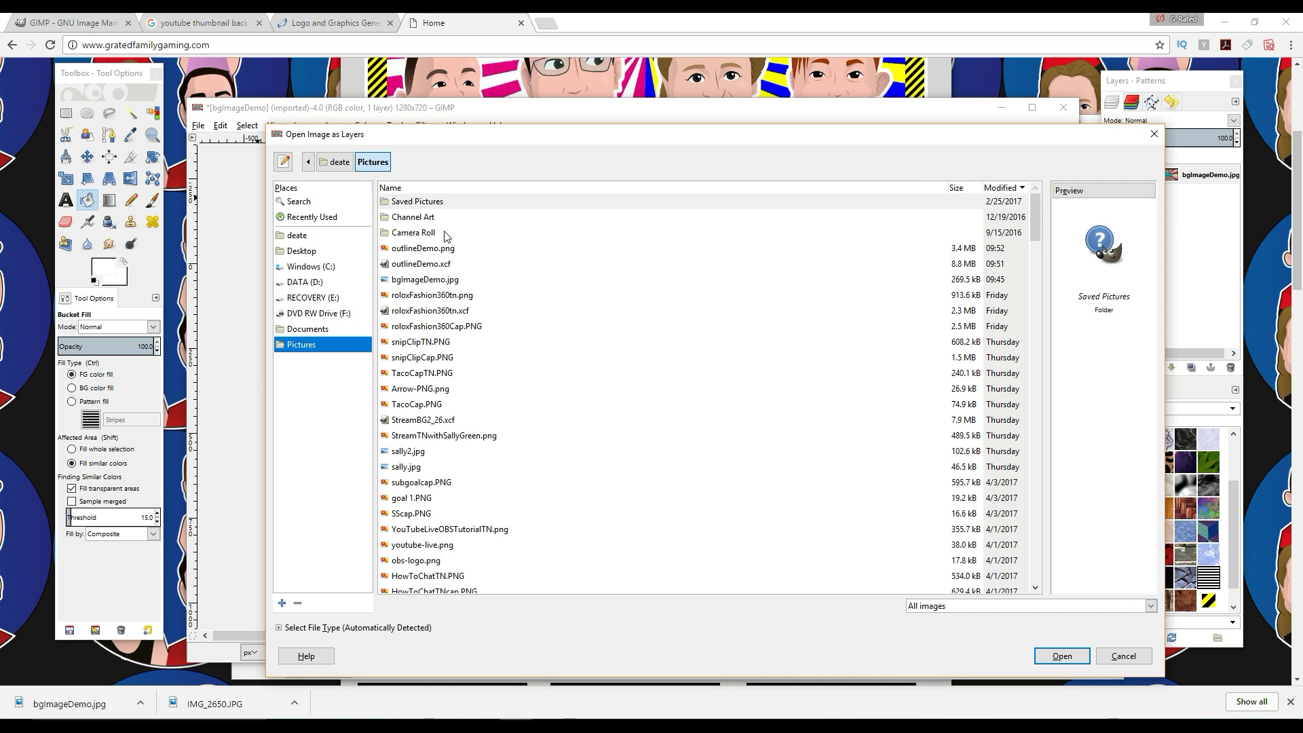
{"action": "left_click", "coordinate": [432, 249]}
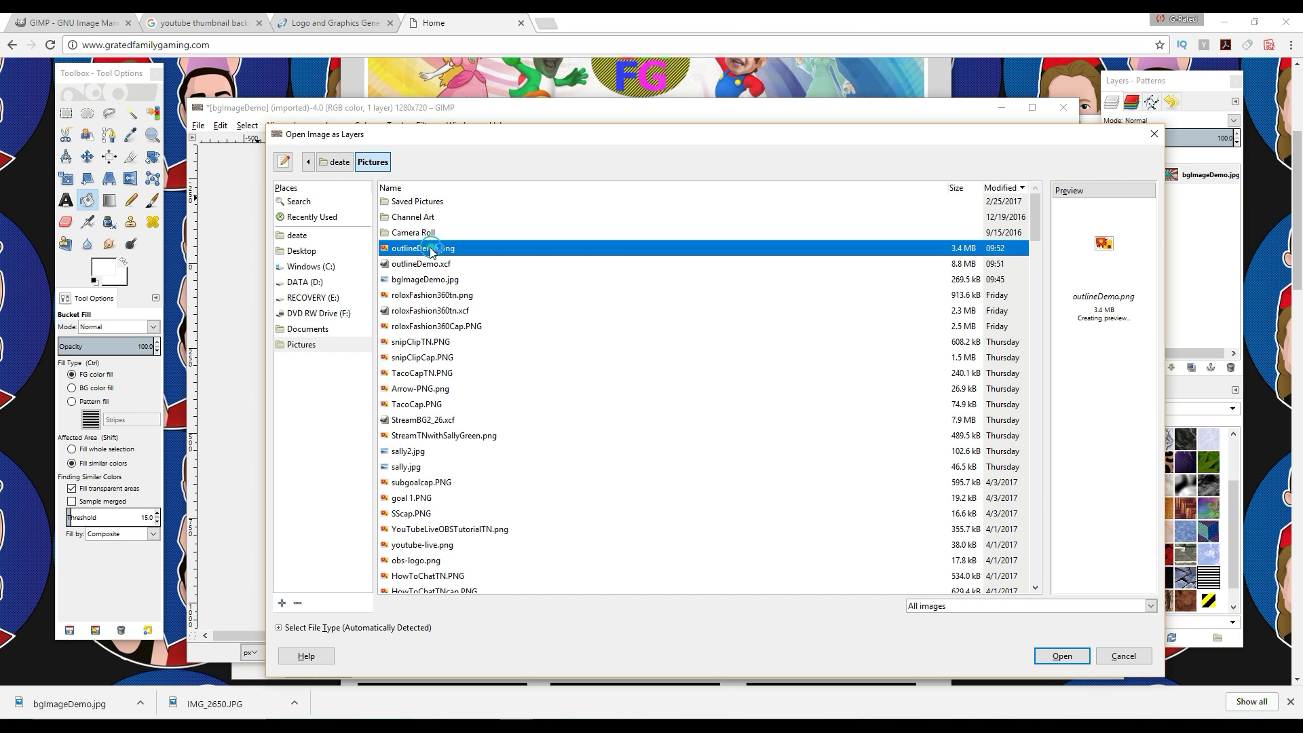
{"action": "double_click", "coordinate": [430, 249]}
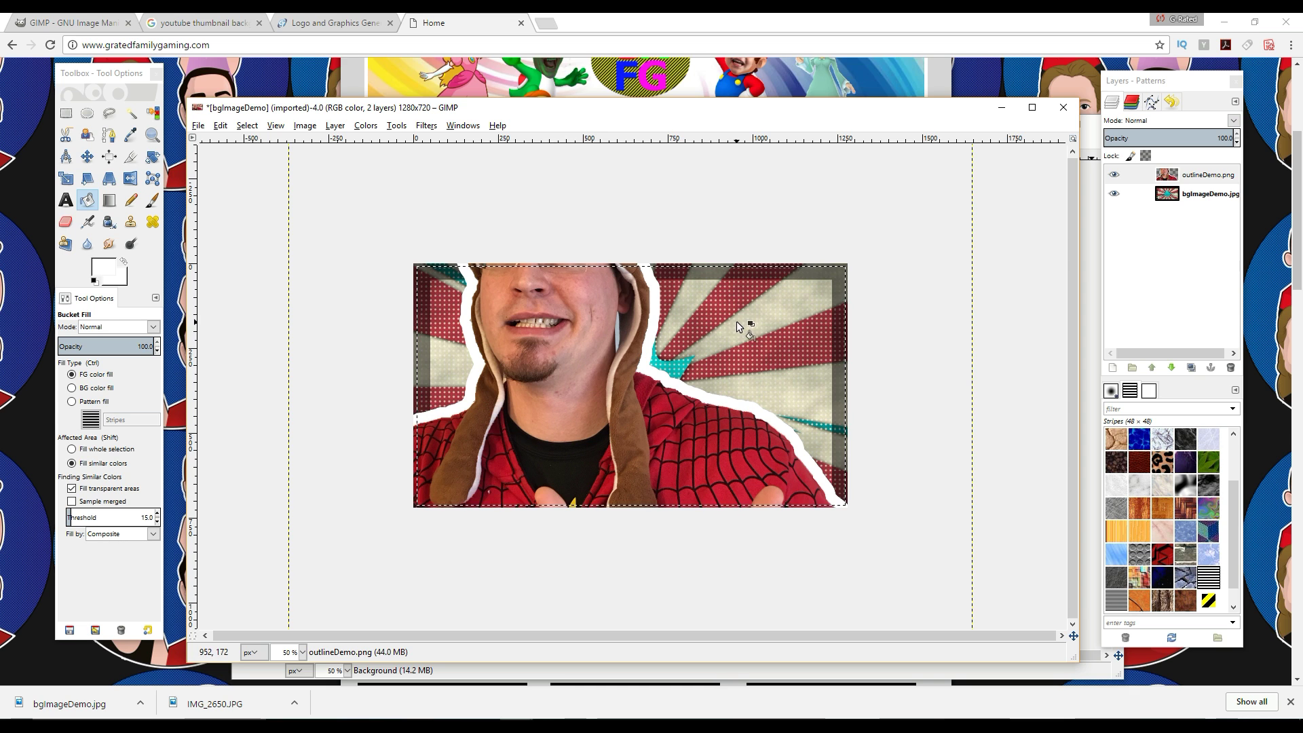
{"action": "left_click", "coordinate": [1160, 224]}
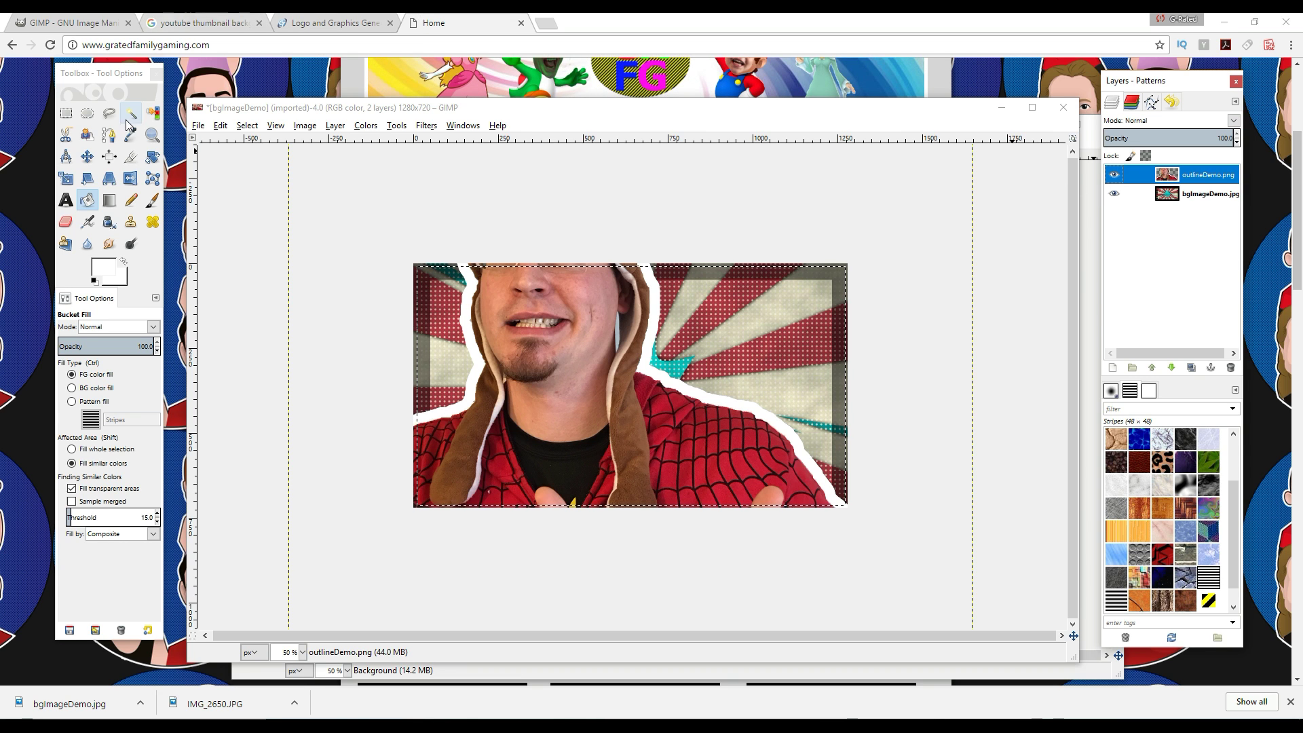
Dismiss the Windows menu unchanged and make the outlineDemo.png layer active
{"action": "left_click", "coordinate": [460, 129]}
{"action": "mouse_move", "coordinate": [515, 145]}
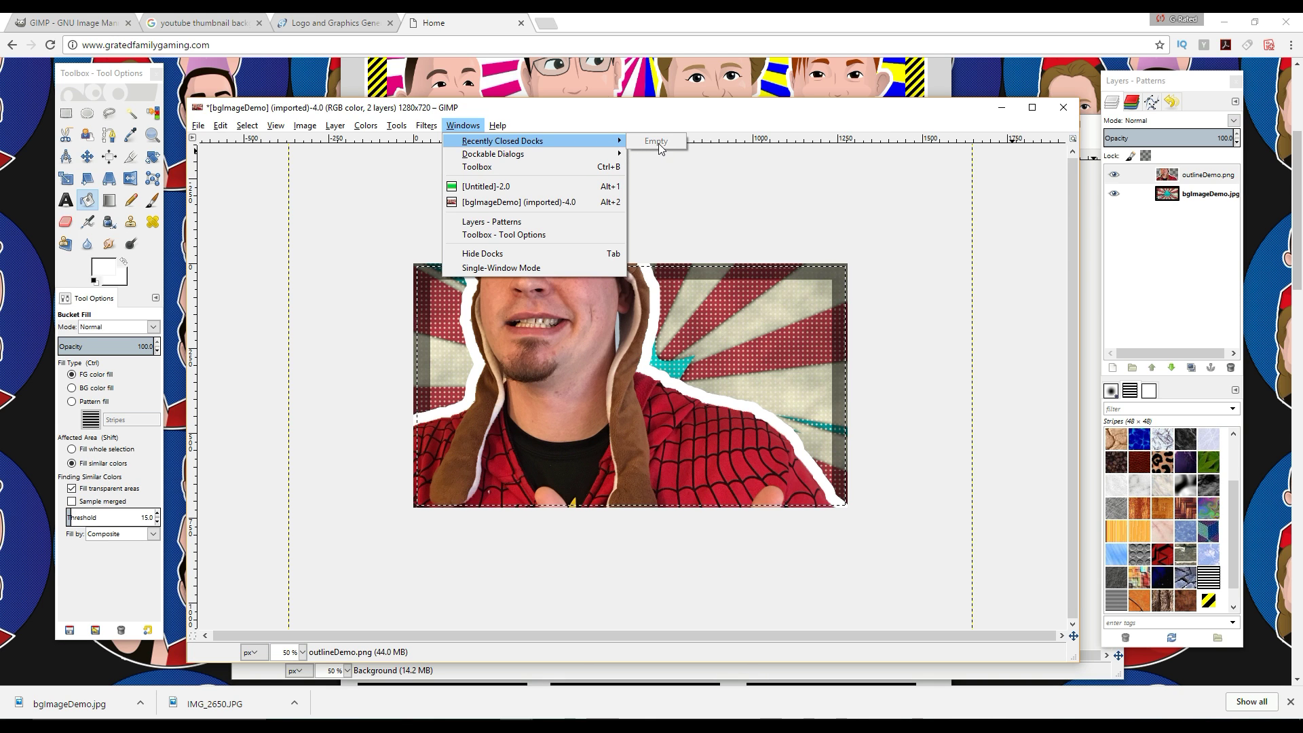
{"action": "left_click", "coordinate": [602, 102]}
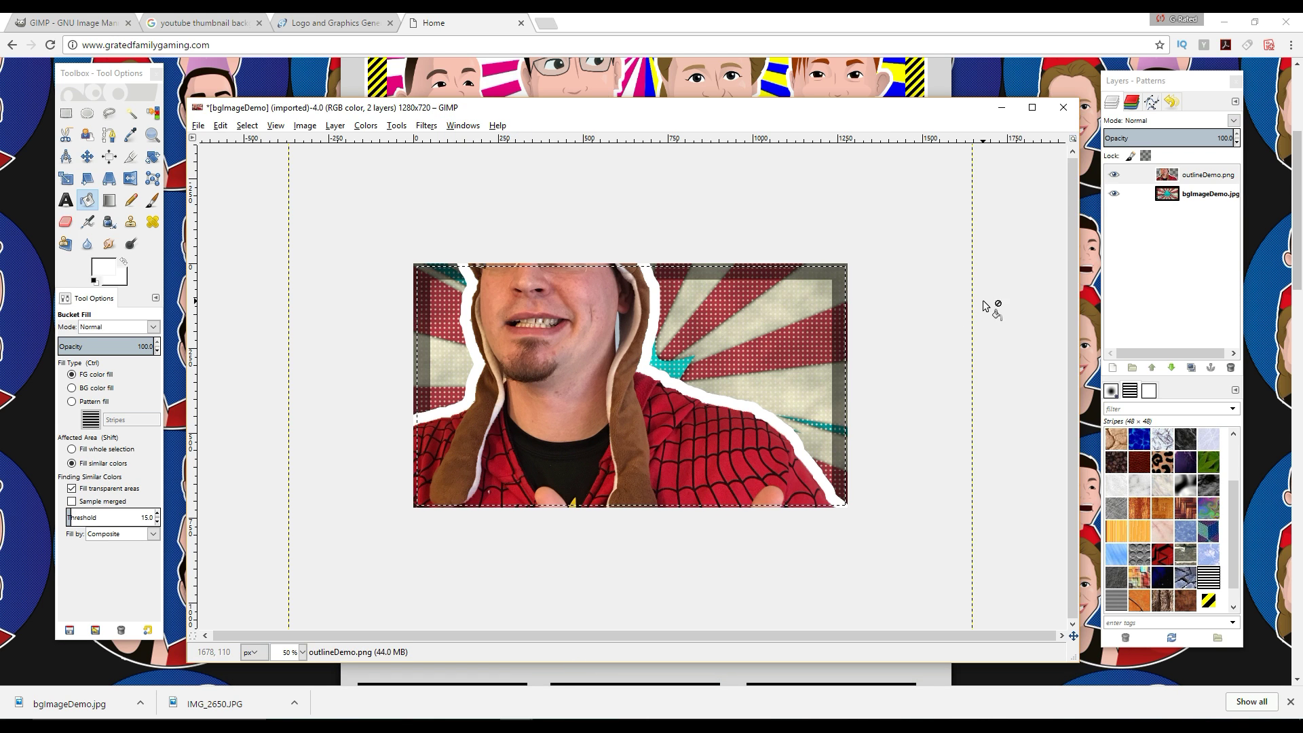
{"action": "left_click", "coordinate": [1192, 177]}
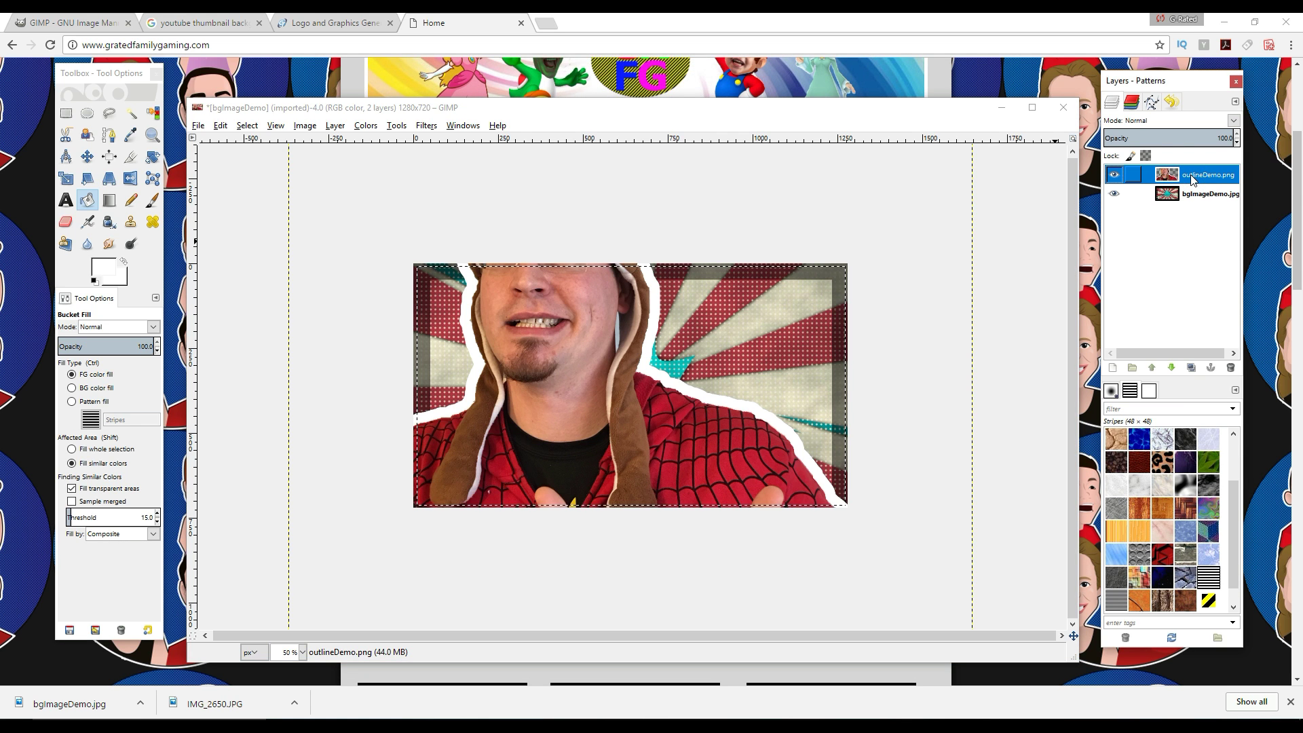
Scale the outlineDemo.png layer down to 1136 px wide with Scale Layer
{"action": "right_click", "coordinate": [1184, 180]}
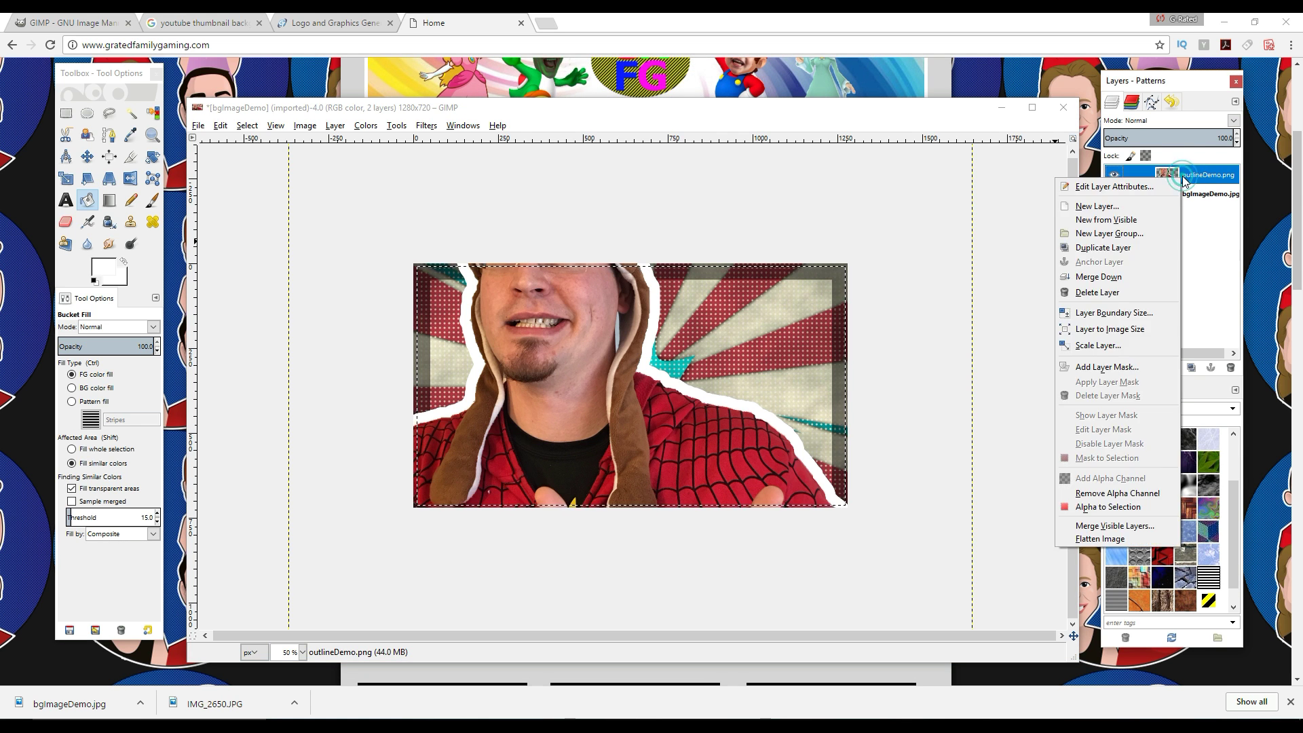
{"action": "left_click", "coordinate": [1122, 346]}
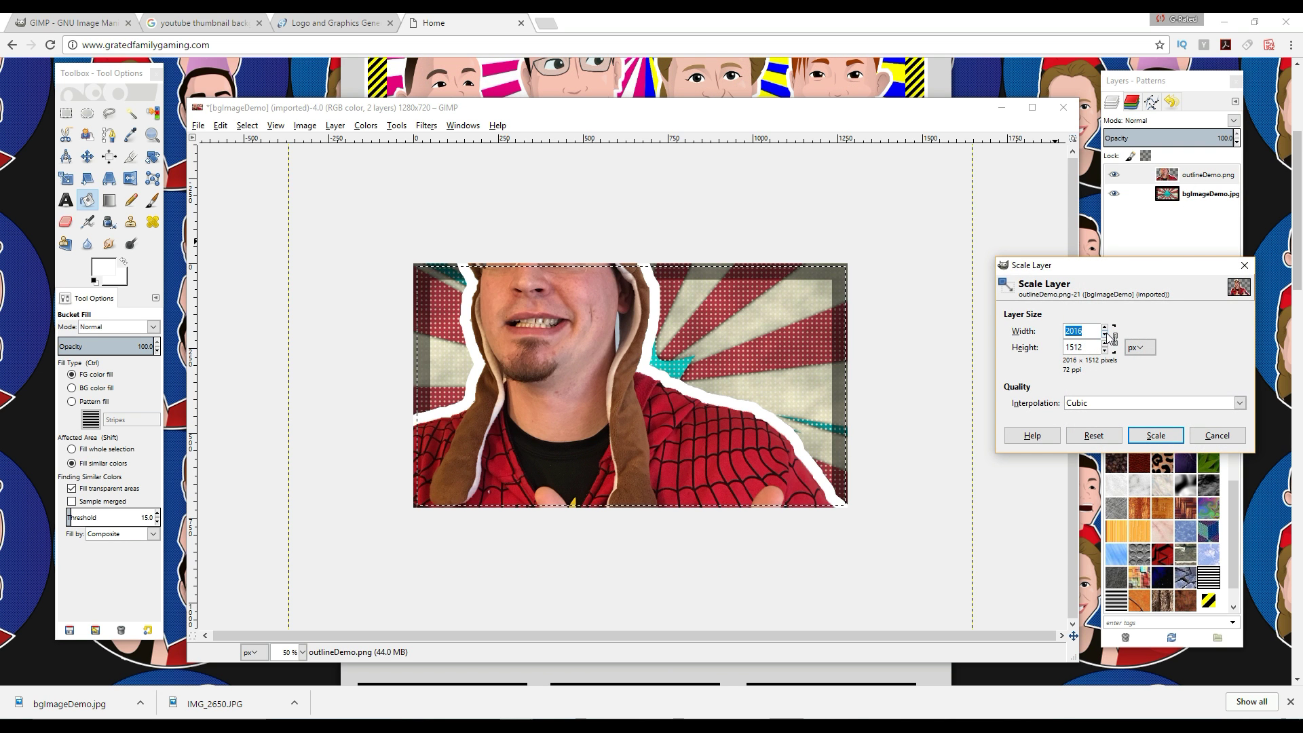
{"action": "left_click", "coordinate": [1105, 334]}
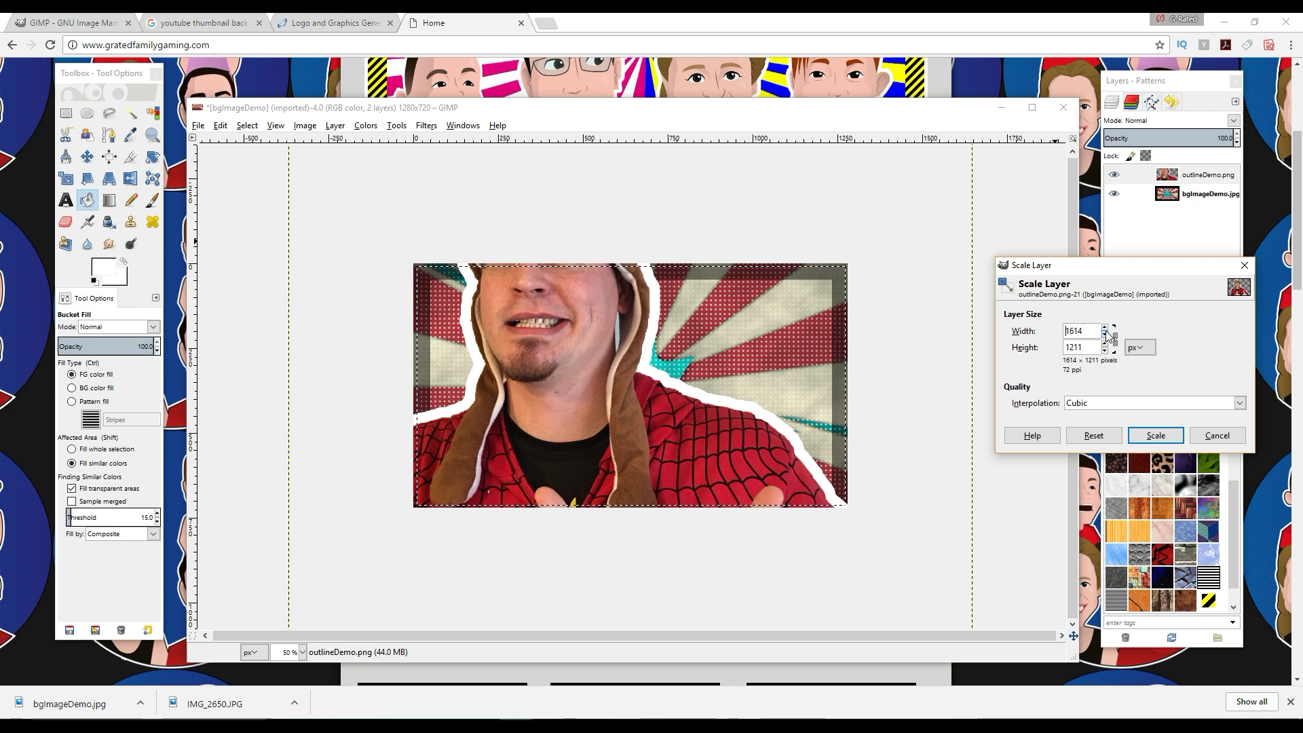
{"action": "left_click_drag", "start_coordinate": [1105, 334], "coordinate": [1106, 334]}
{"action": "left_click", "coordinate": [1104, 328]}
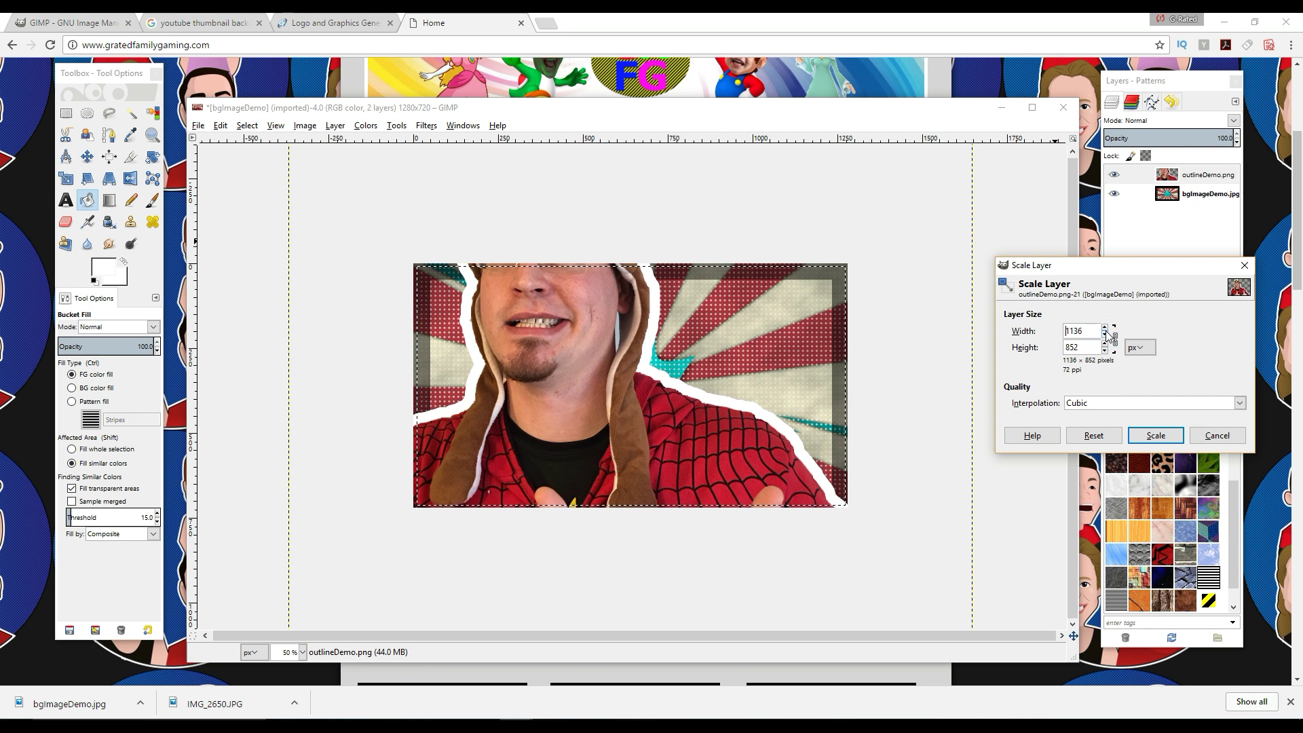
{"action": "left_click", "coordinate": [1156, 435]}
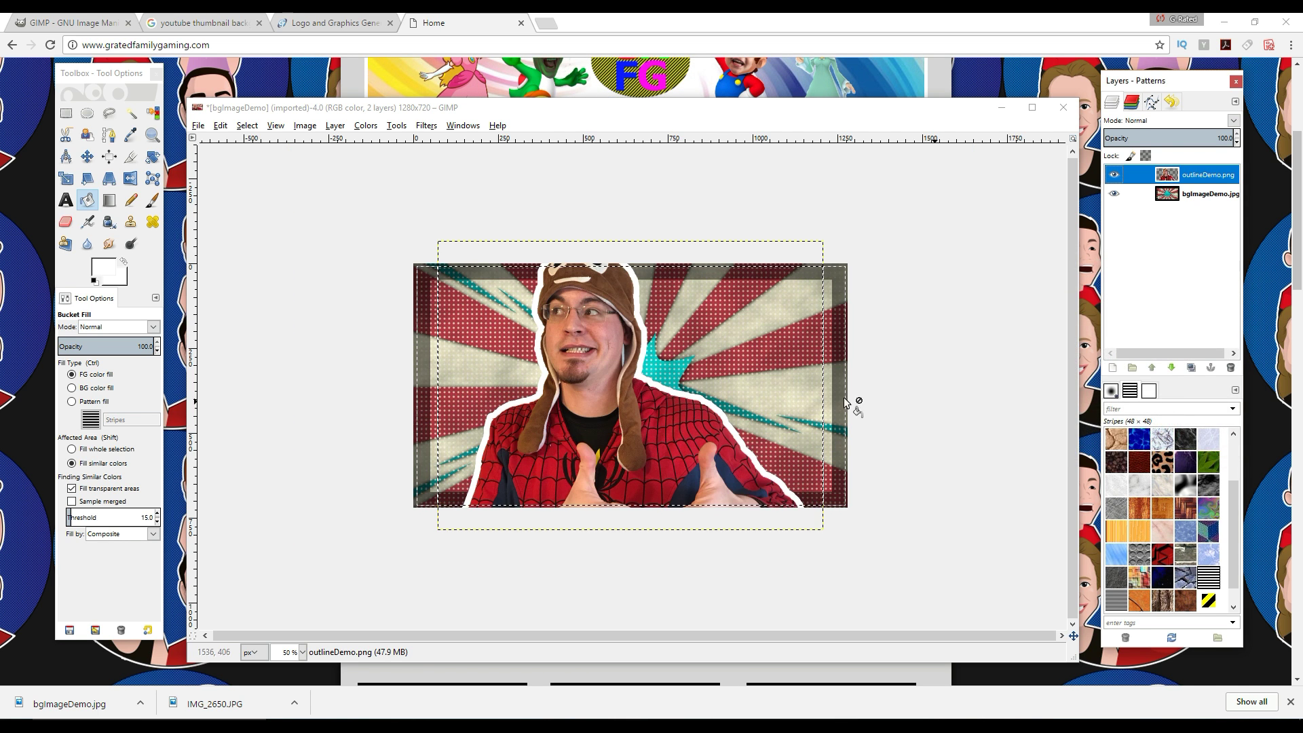
Scale the layer down twice more, ending at 935×701 pixels
{"action": "right_click", "coordinate": [1186, 178]}
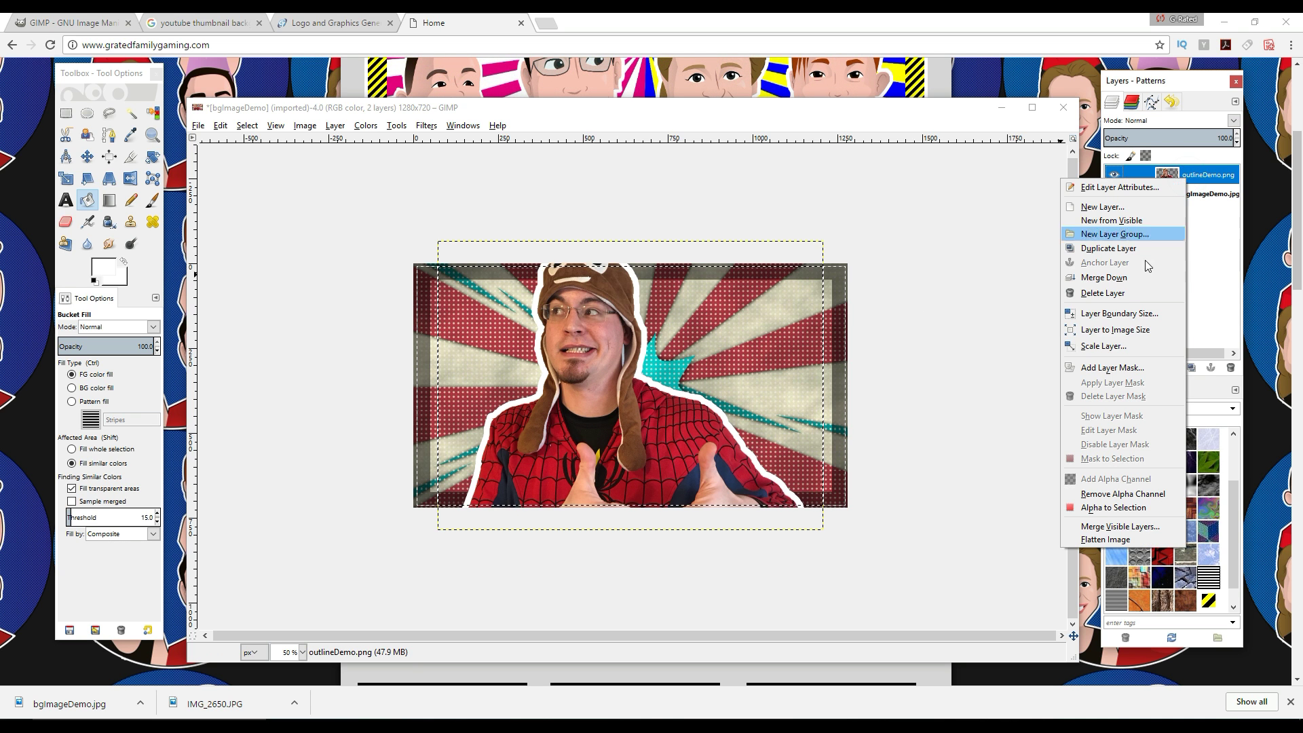
{"action": "left_click", "coordinate": [1105, 348]}
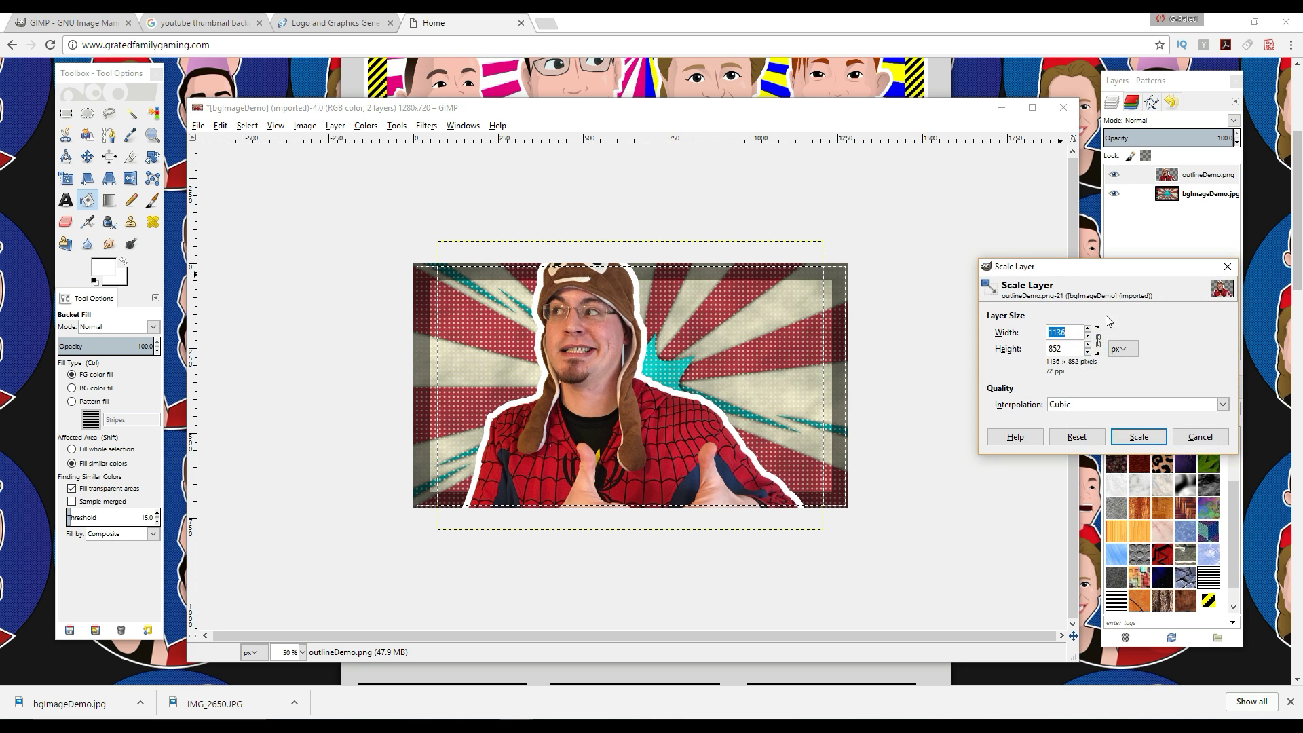
{"action": "left_click", "coordinate": [1088, 337]}
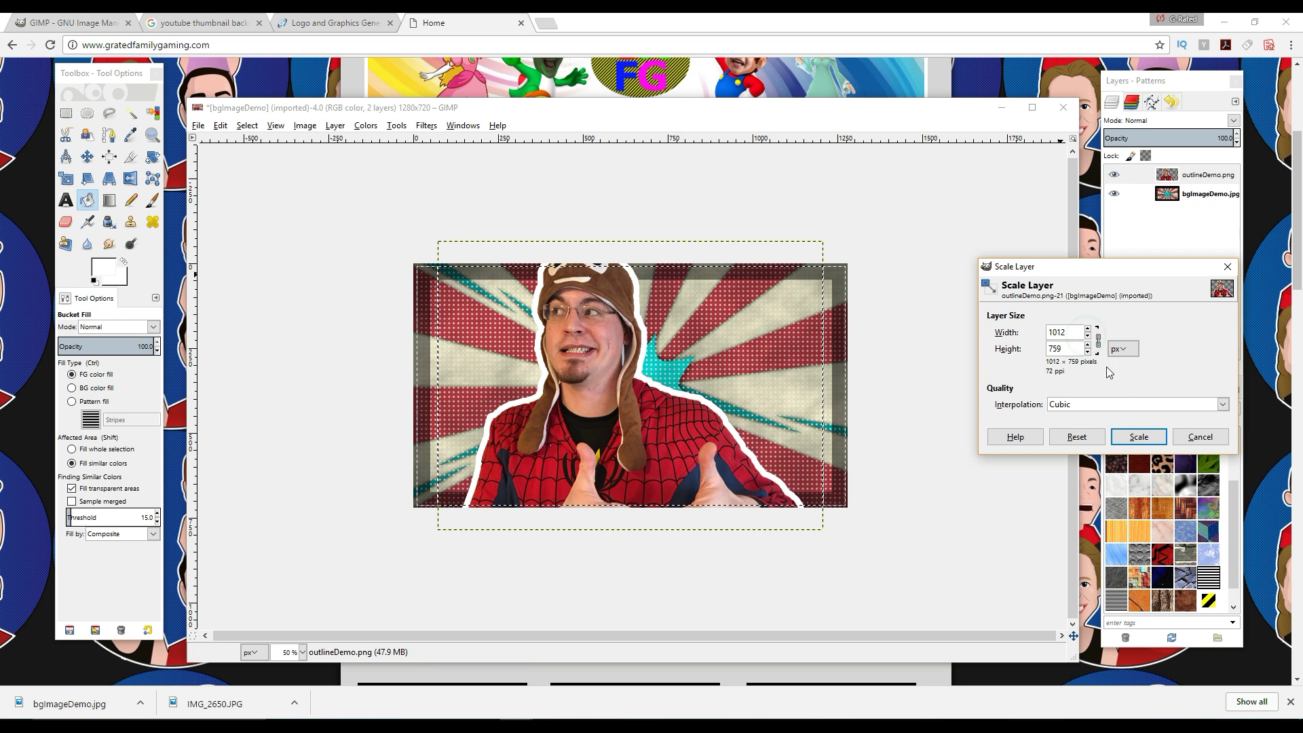
{"action": "left_click", "coordinate": [1139, 436]}
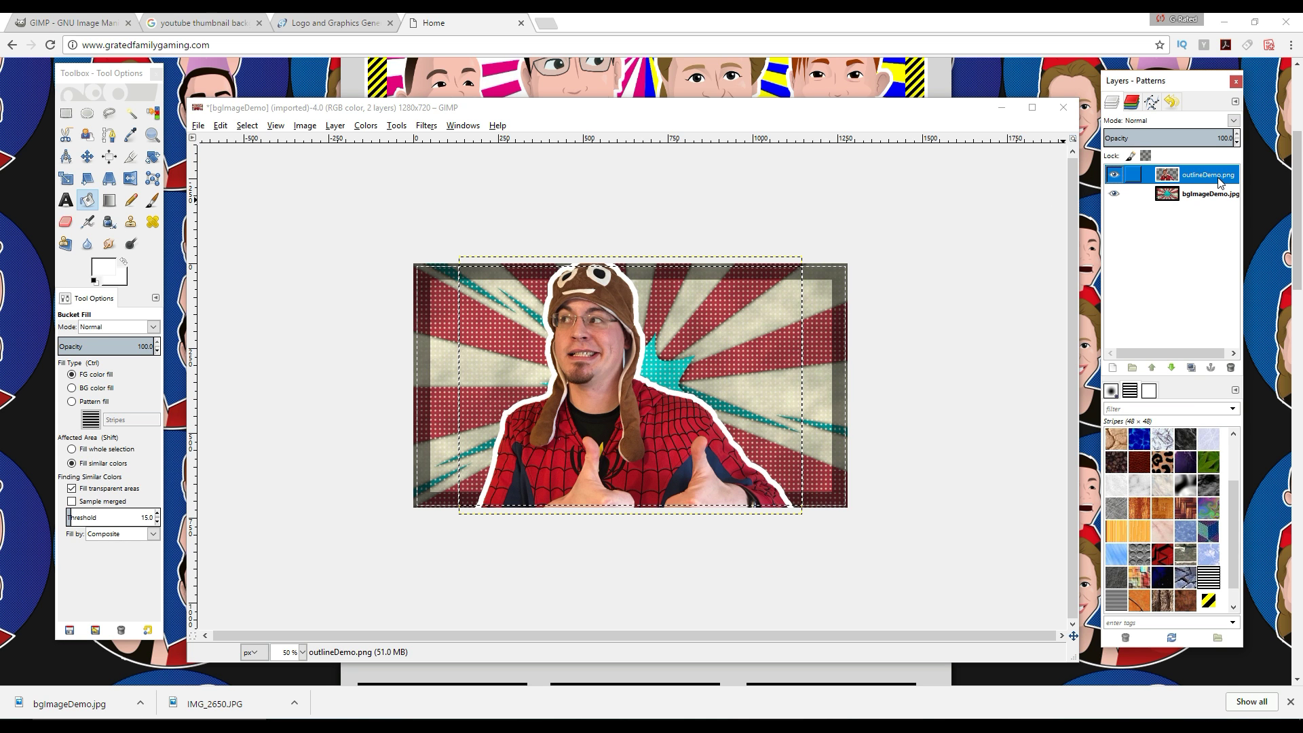
{"action": "right_click", "coordinate": [1219, 182]}
{"action": "left_click", "coordinate": [1137, 348]}
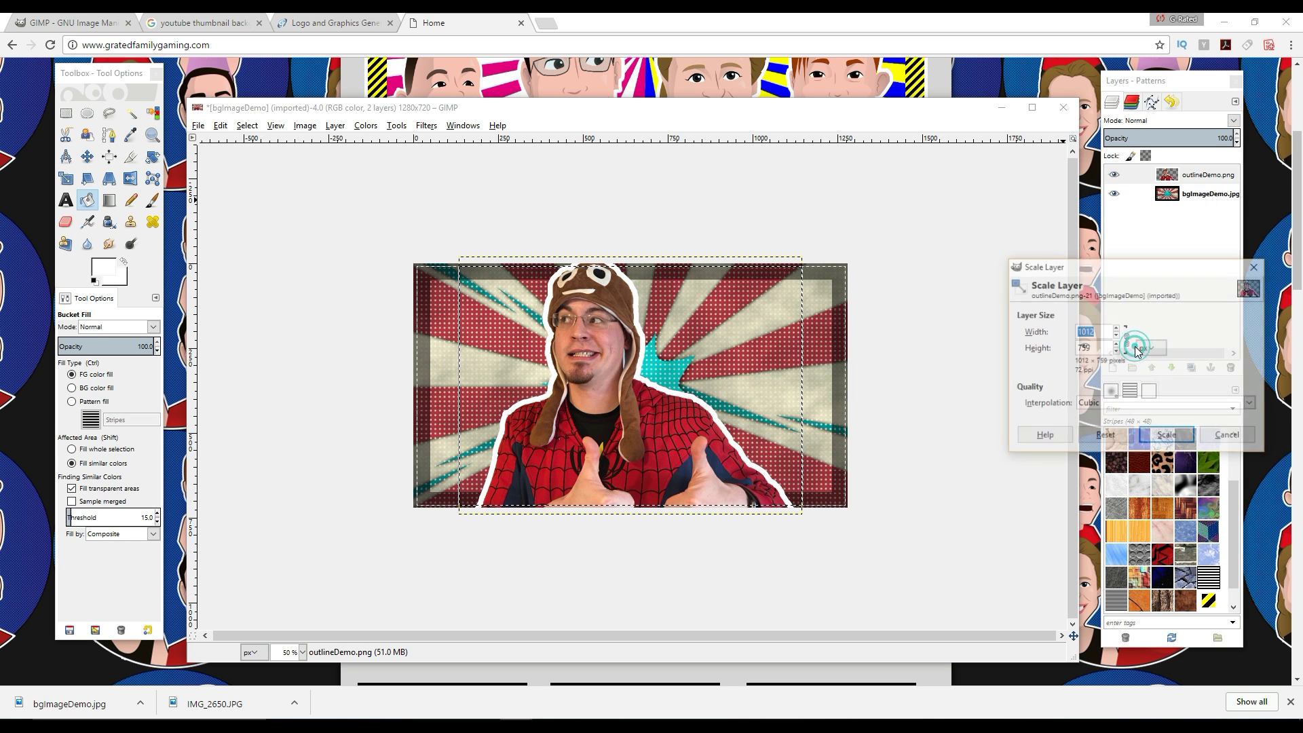
{"action": "left_click", "coordinate": [1117, 335]}
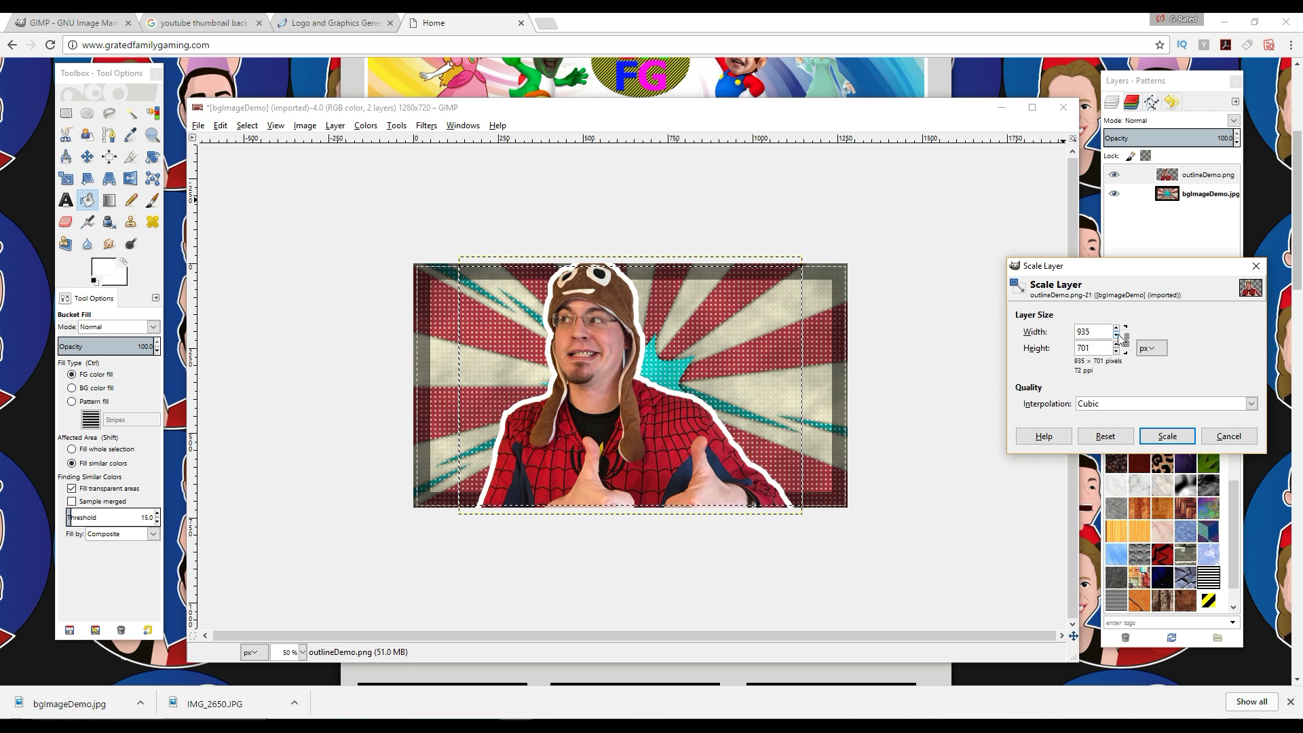
{"action": "left_click", "coordinate": [1167, 436]}
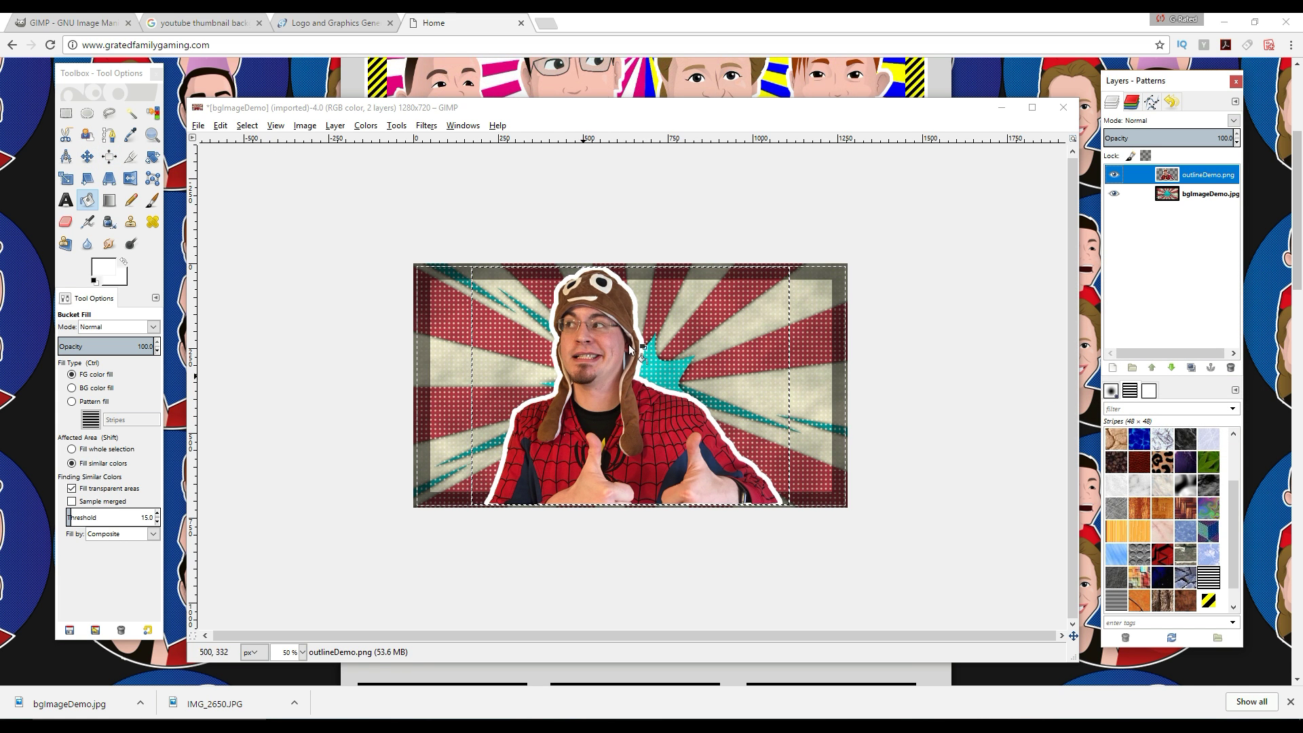
Shift the outlineDemo presenter layer right of centre over the comic sunburst
{"action": "left_click", "coordinate": [84, 158]}
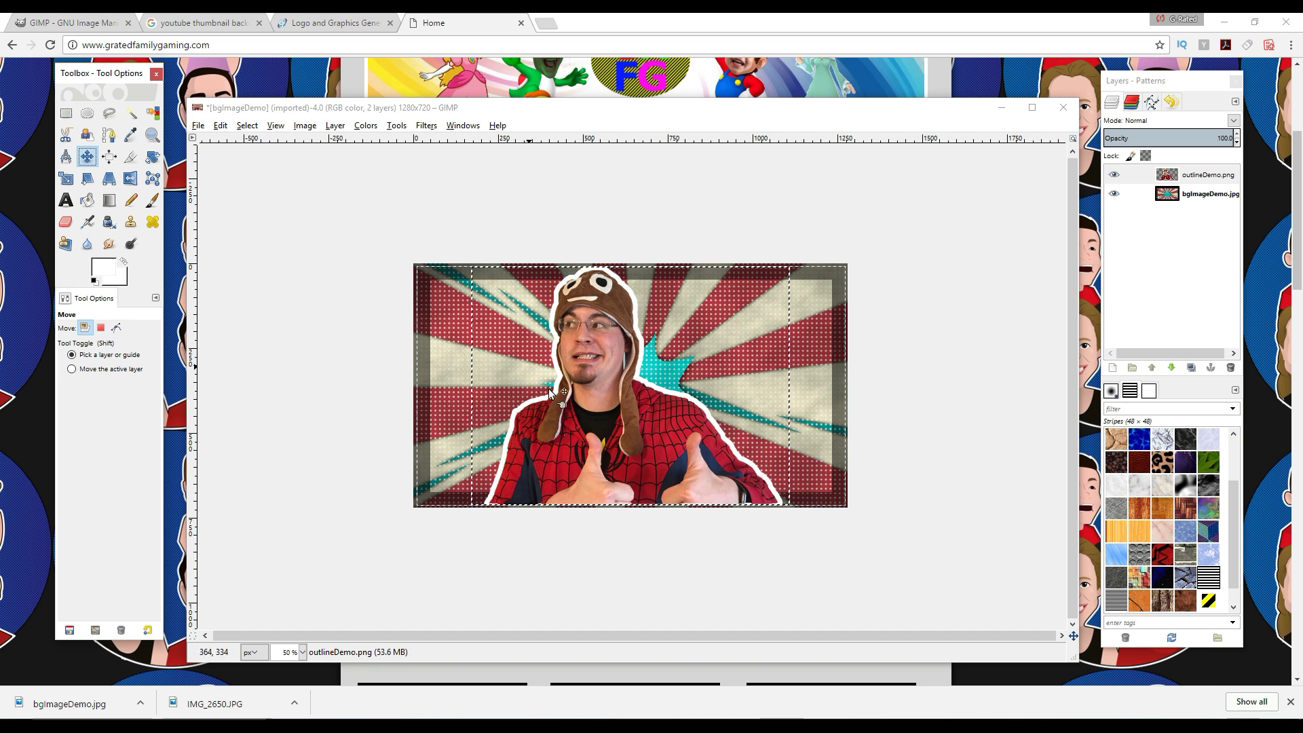
{"action": "left_click_drag", "start_coordinate": [612, 416], "coordinate": [680, 414]}
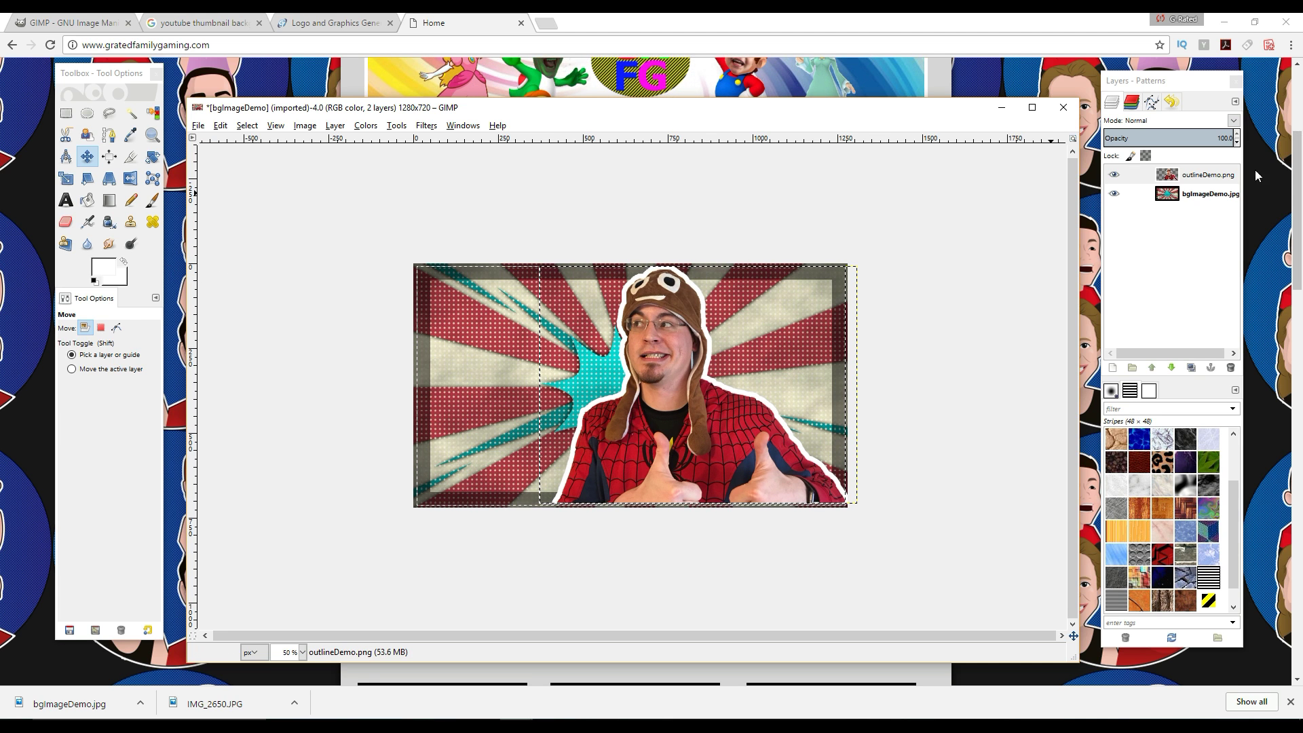
{"action": "left_click", "coordinate": [1196, 173]}
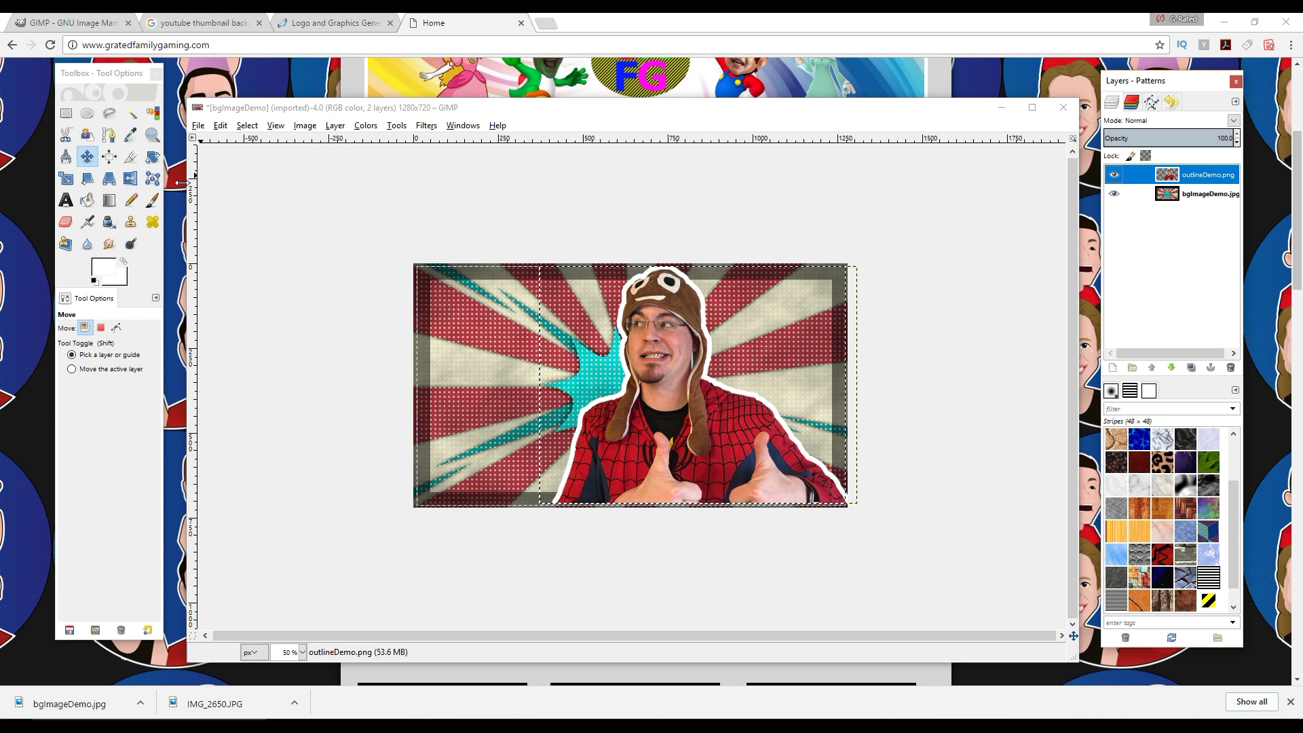
{"action": "left_click", "coordinate": [66, 225]}
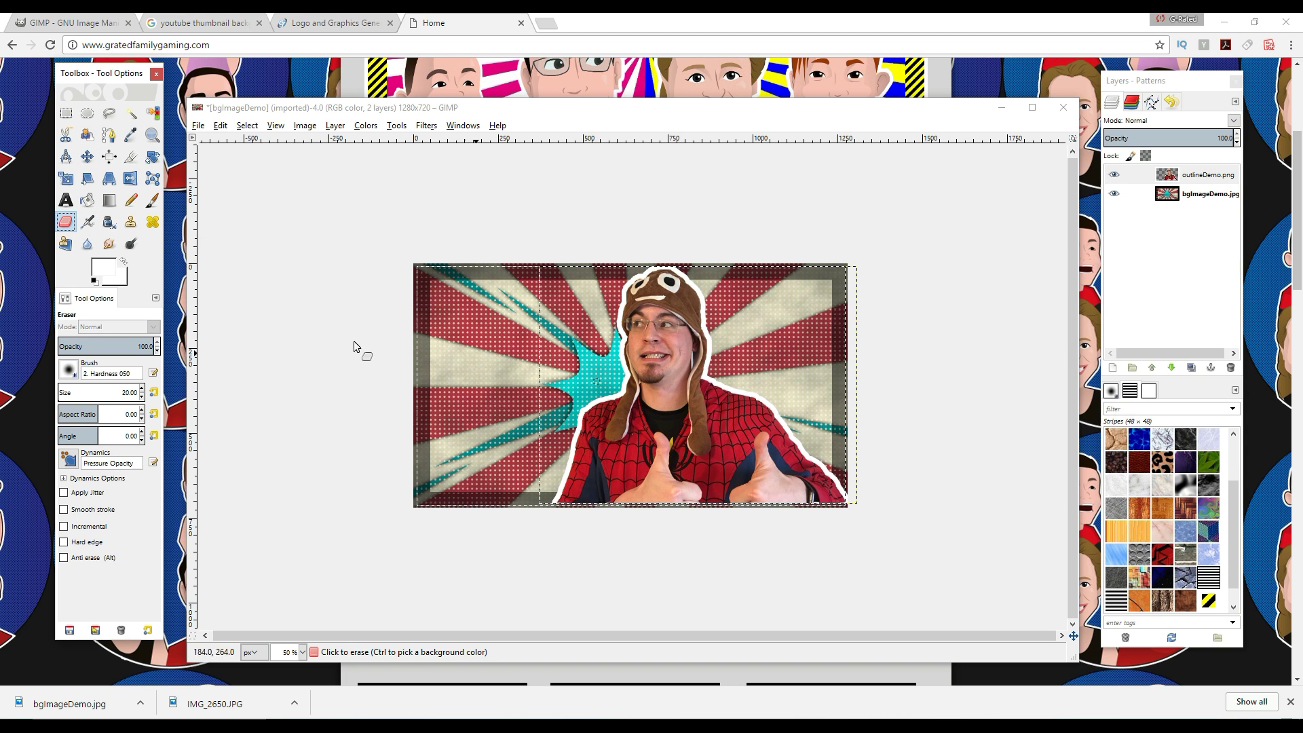
{"action": "left_click", "coordinate": [142, 388]}
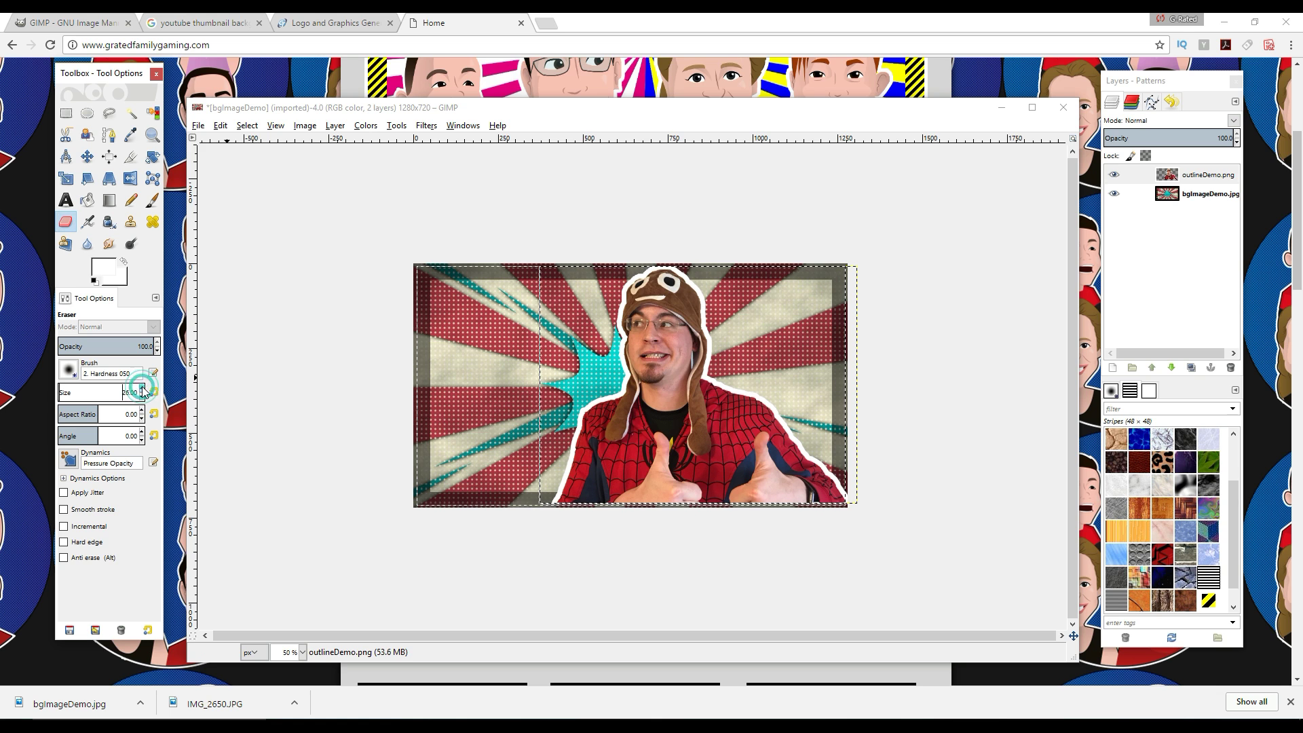
{"action": "left_click", "coordinate": [142, 388]}
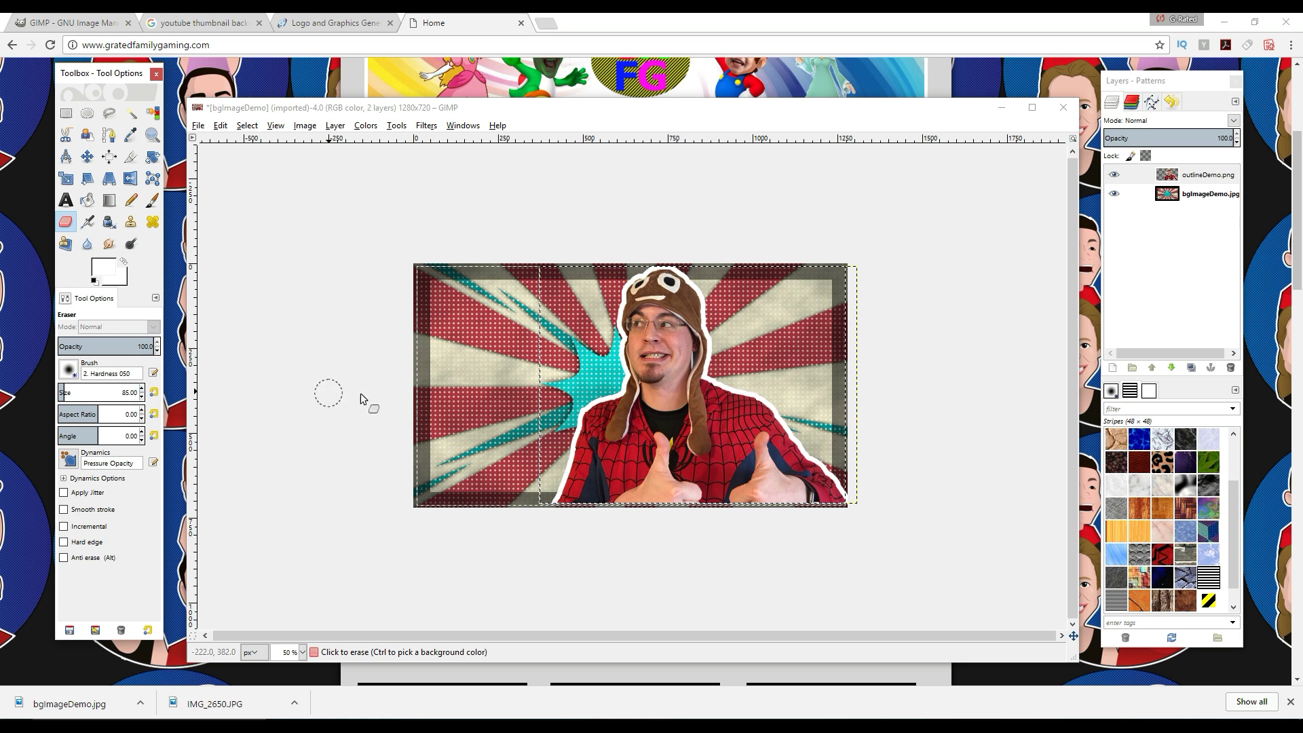
{"action": "left_click", "coordinate": [142, 396]}
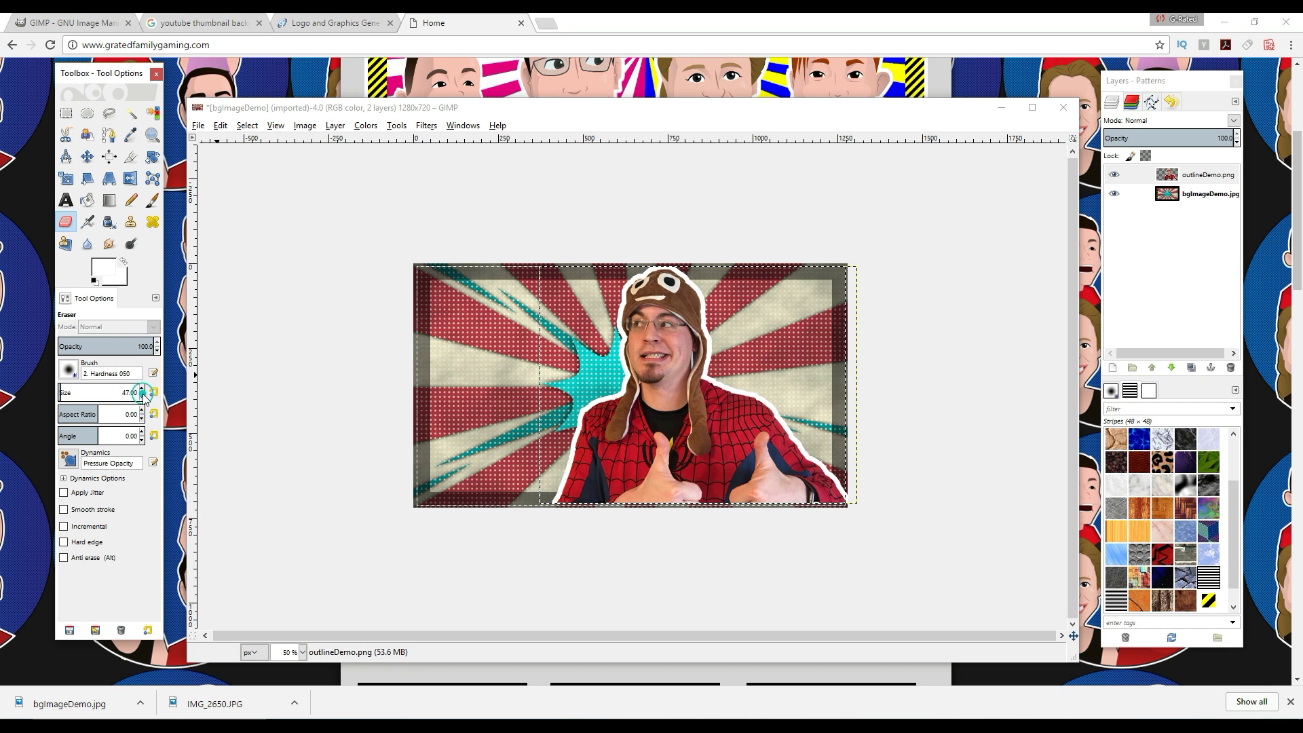
{"action": "left_click", "coordinate": [653, 378]}
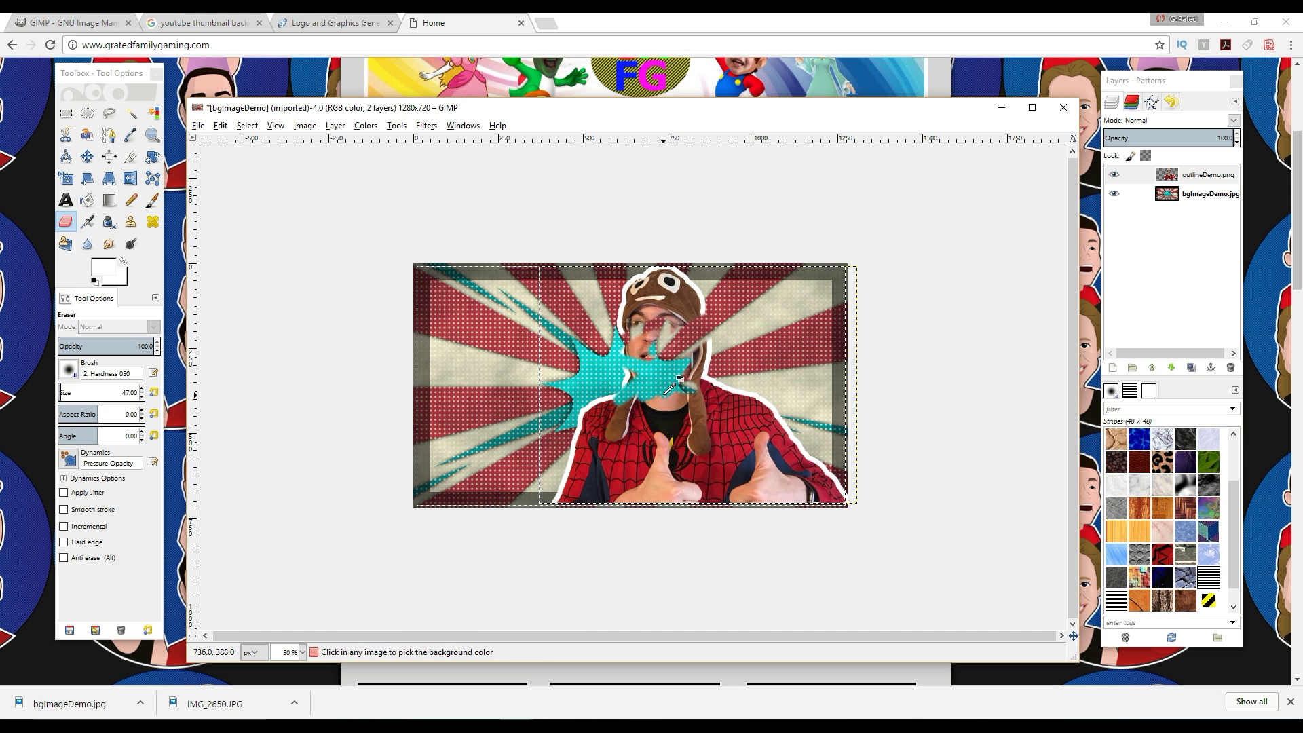
{"action": "key", "text": "ctrl+z"}
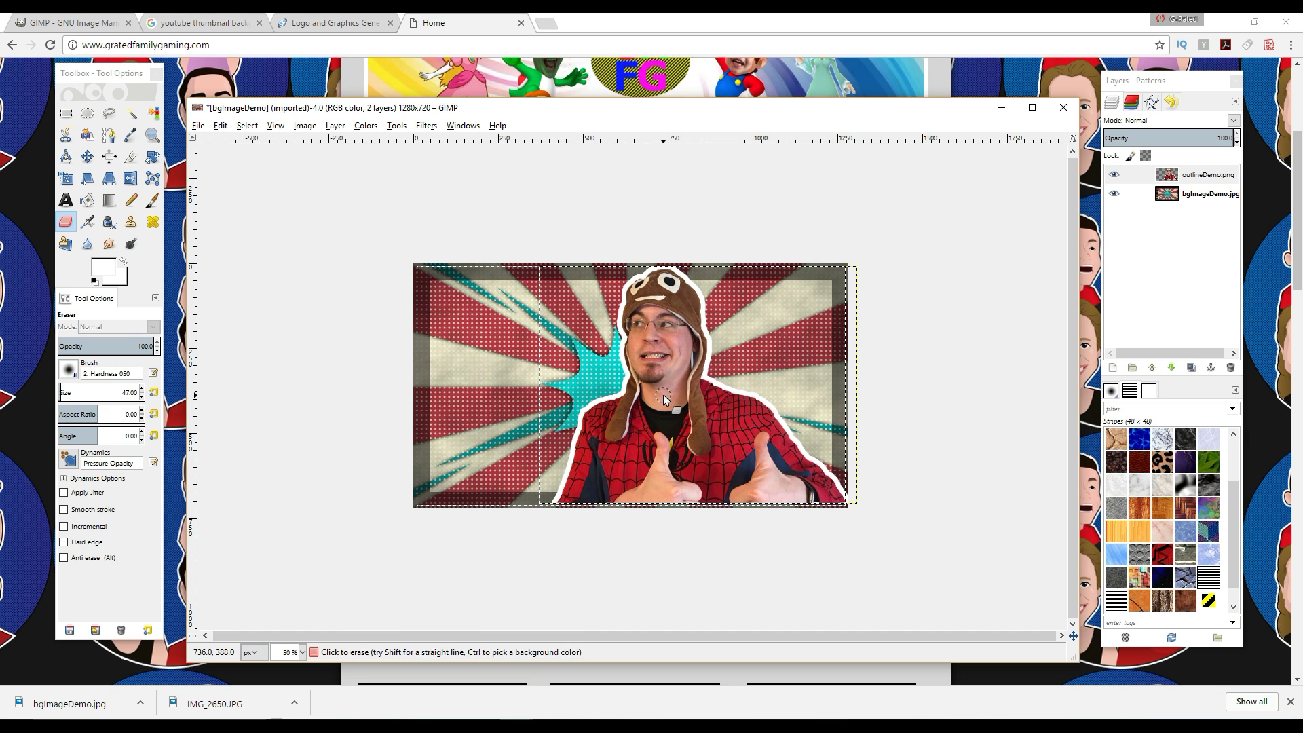
{"action": "left_click", "coordinate": [1114, 176]}
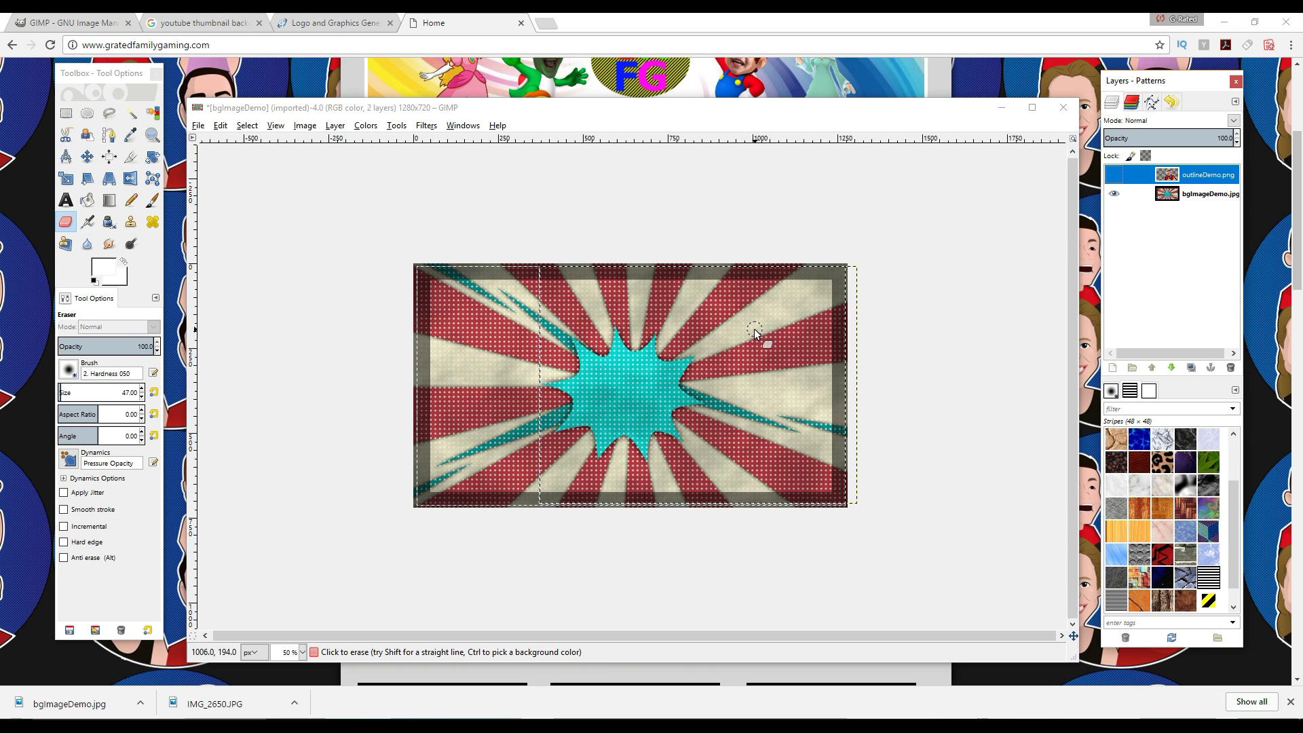
{"action": "left_click", "coordinate": [717, 358]}
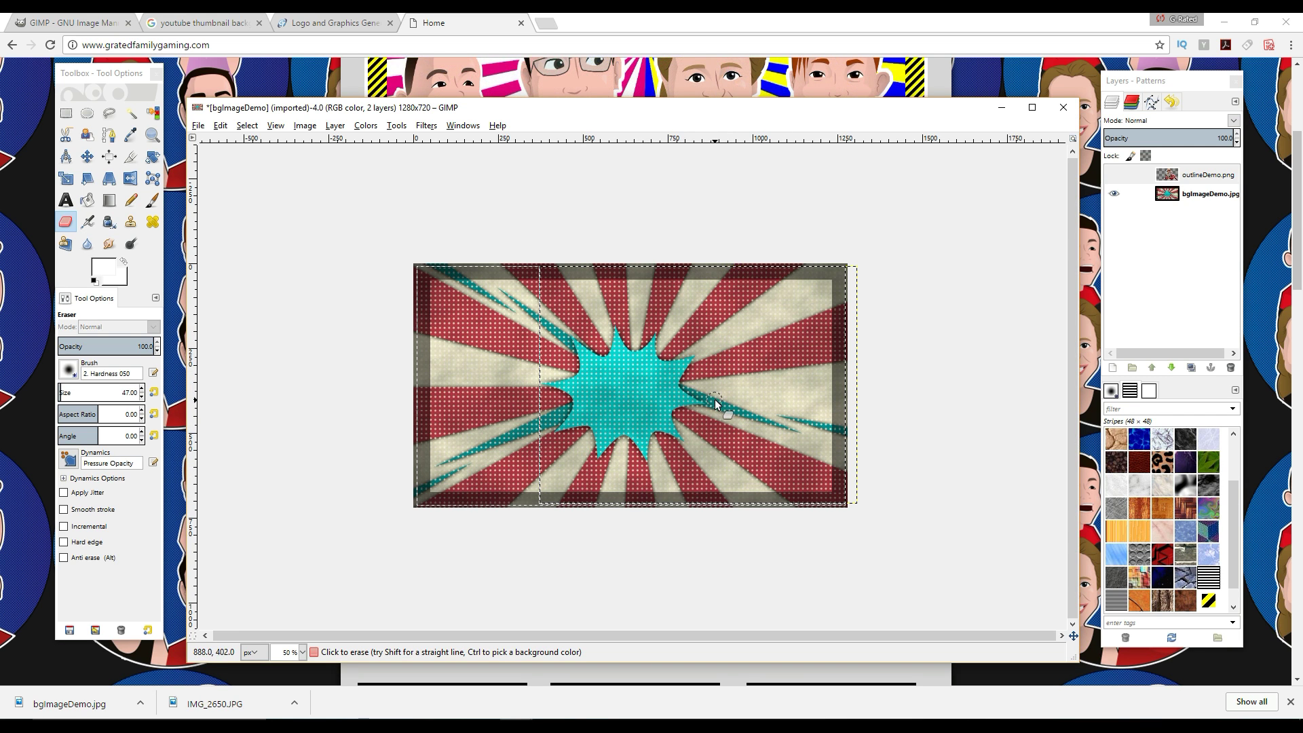
{"action": "left_click", "coordinate": [1113, 174]}
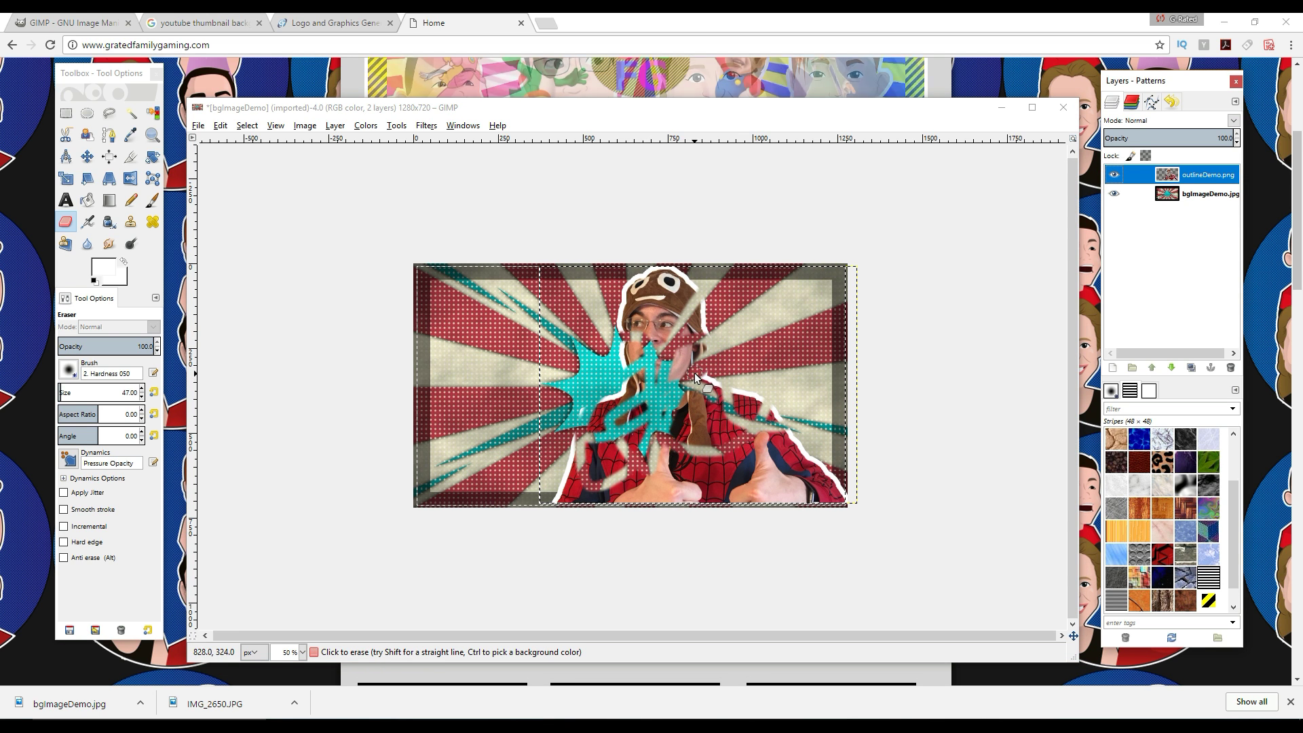
{"action": "key", "text": "ctrl+z"}
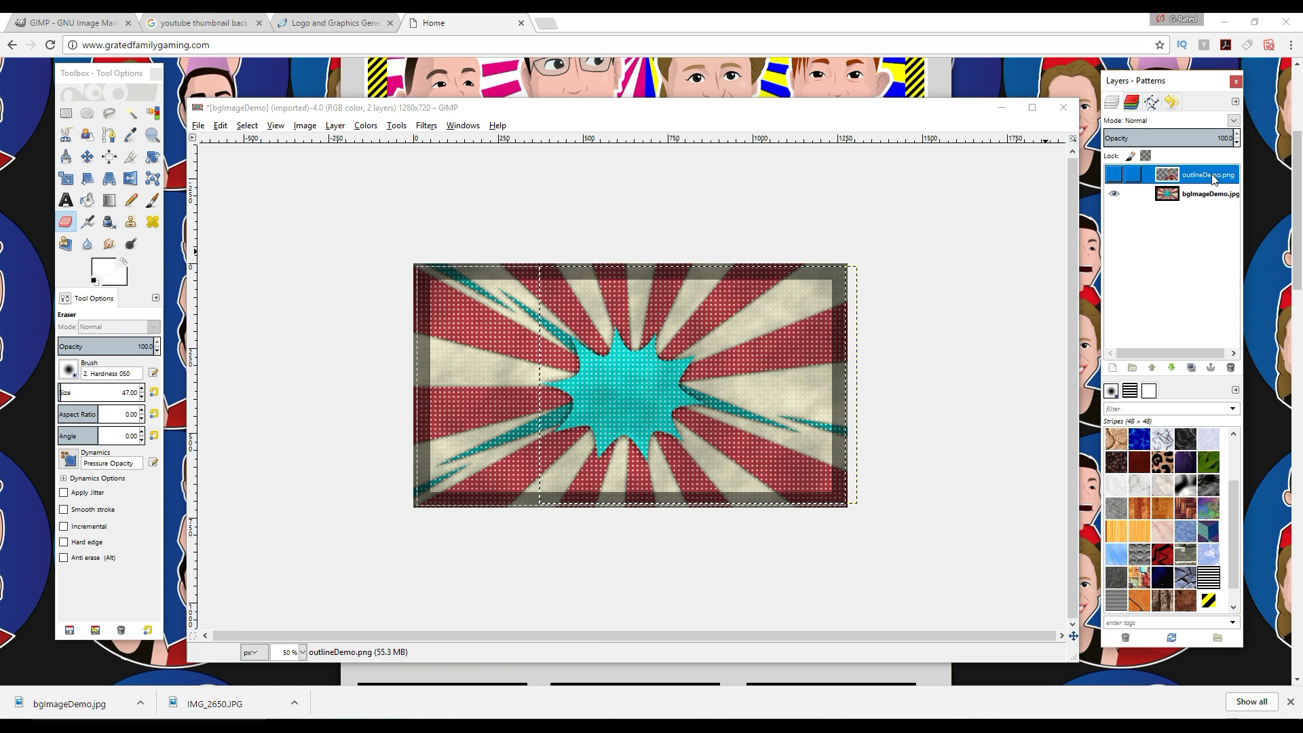
{"action": "left_click", "coordinate": [1117, 178]}
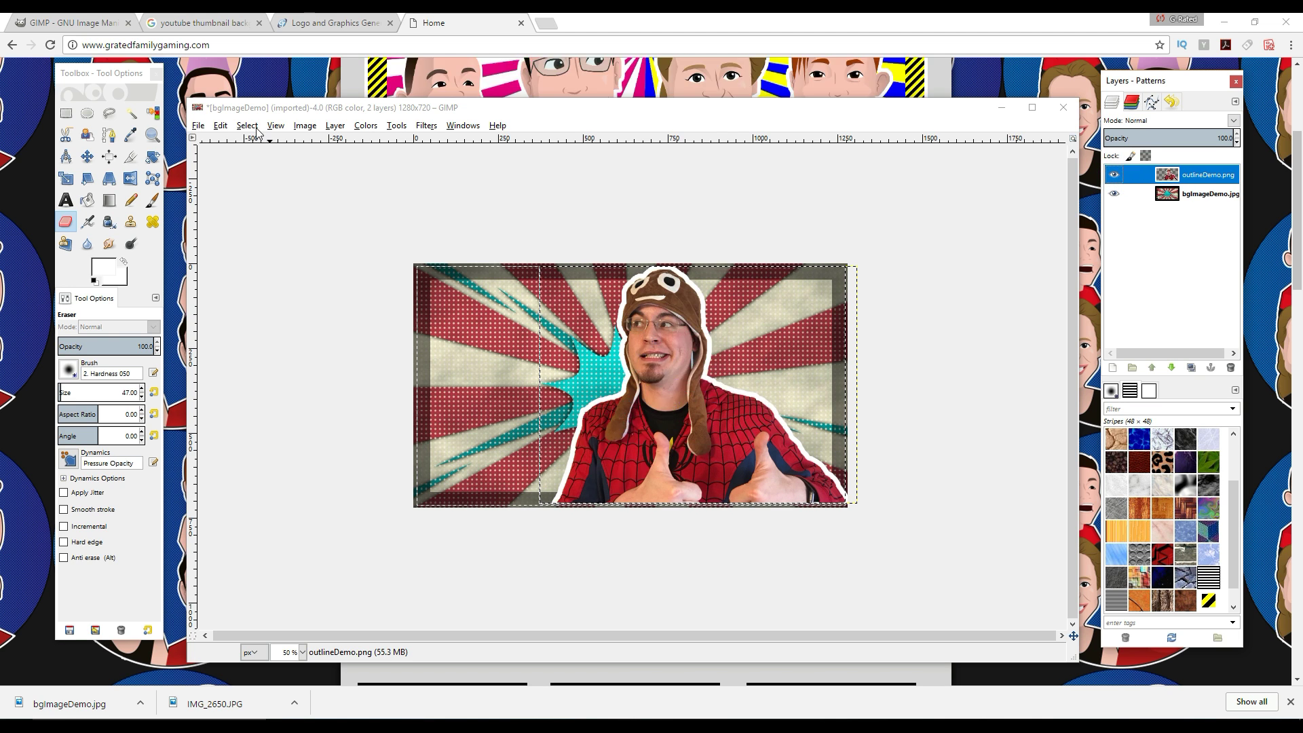
Nudge the cut-out slightly right and set the foreground colour to white
{"action": "left_click", "coordinate": [87, 158]}
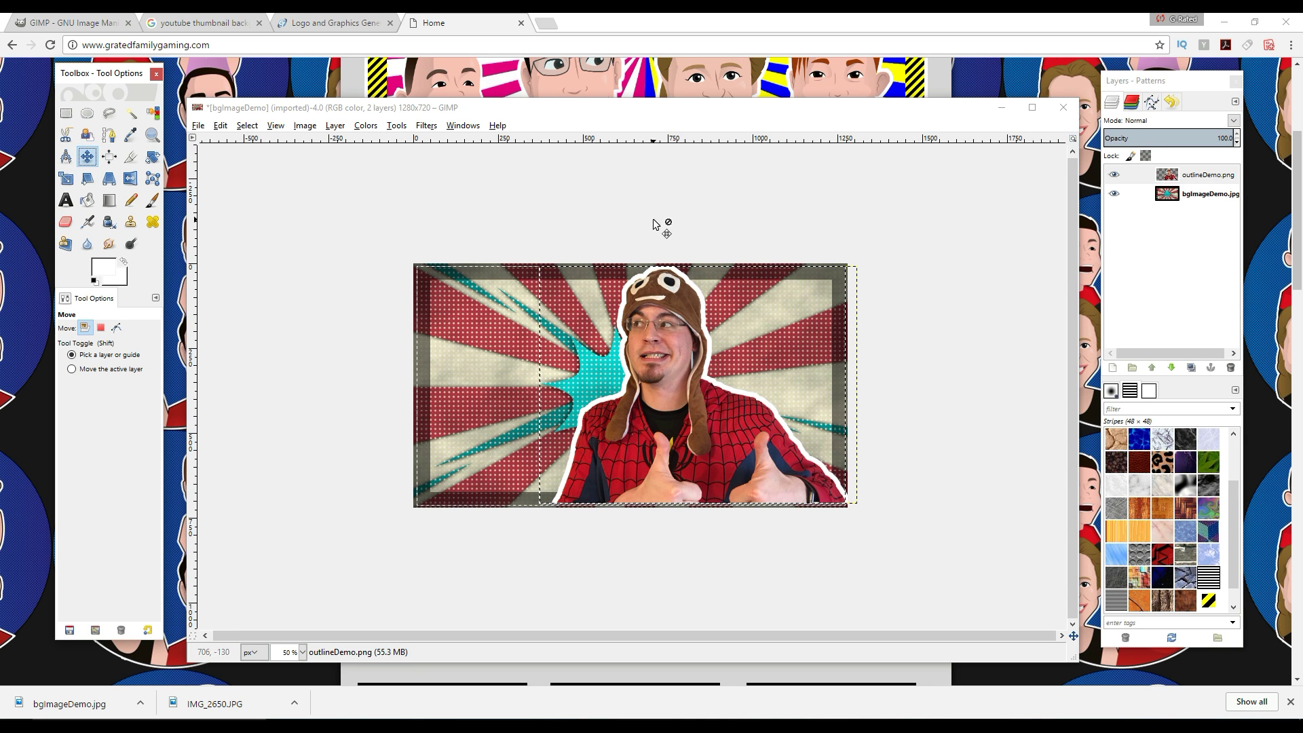
{"action": "left_click_drag", "start_coordinate": [655, 324], "coordinate": [657, 325]}
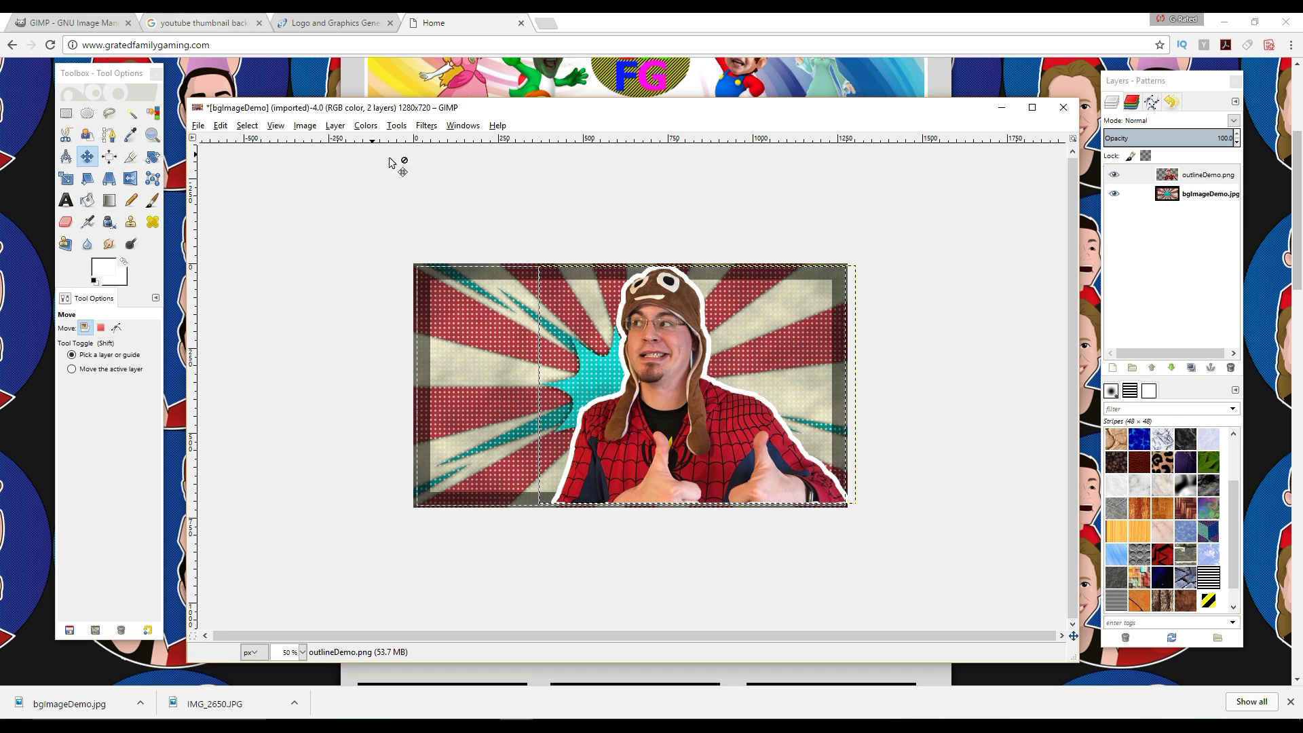
{"action": "left_click", "coordinate": [66, 199]}
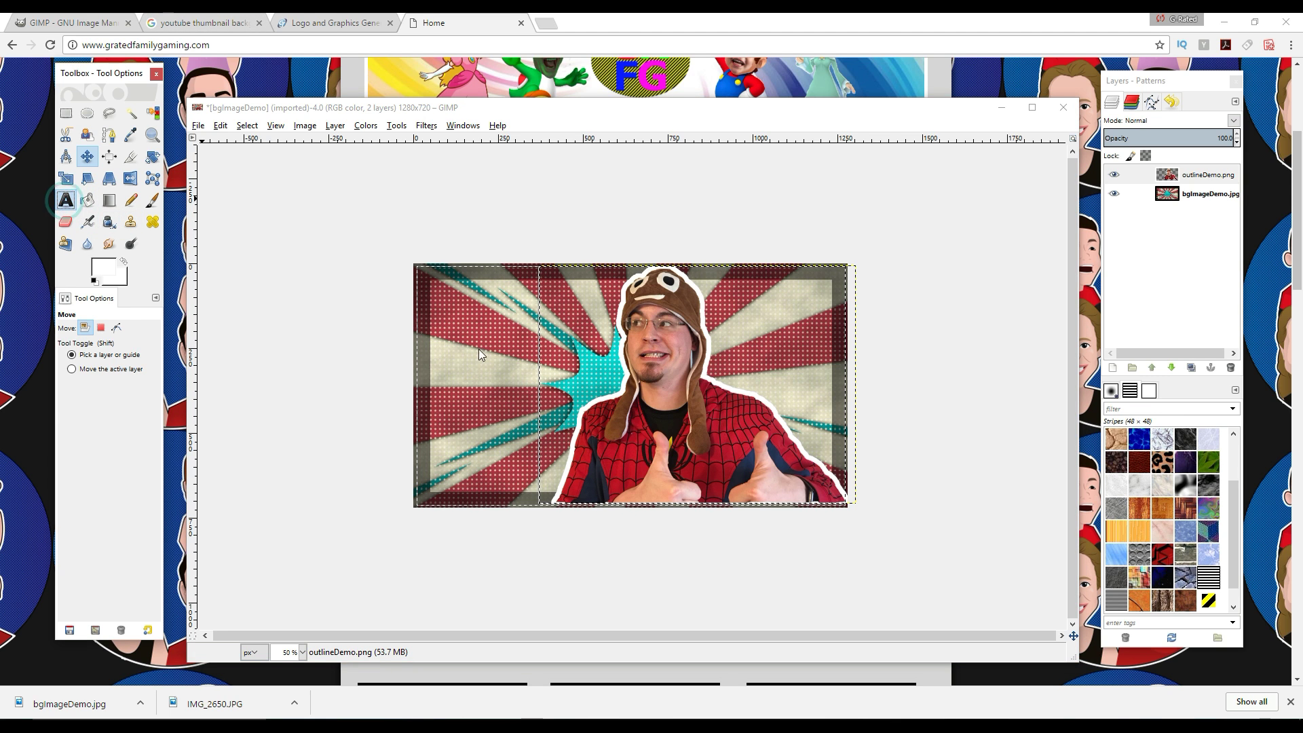
{"action": "left_click", "coordinate": [73, 199]}
{"action": "left_click", "coordinate": [103, 268]}
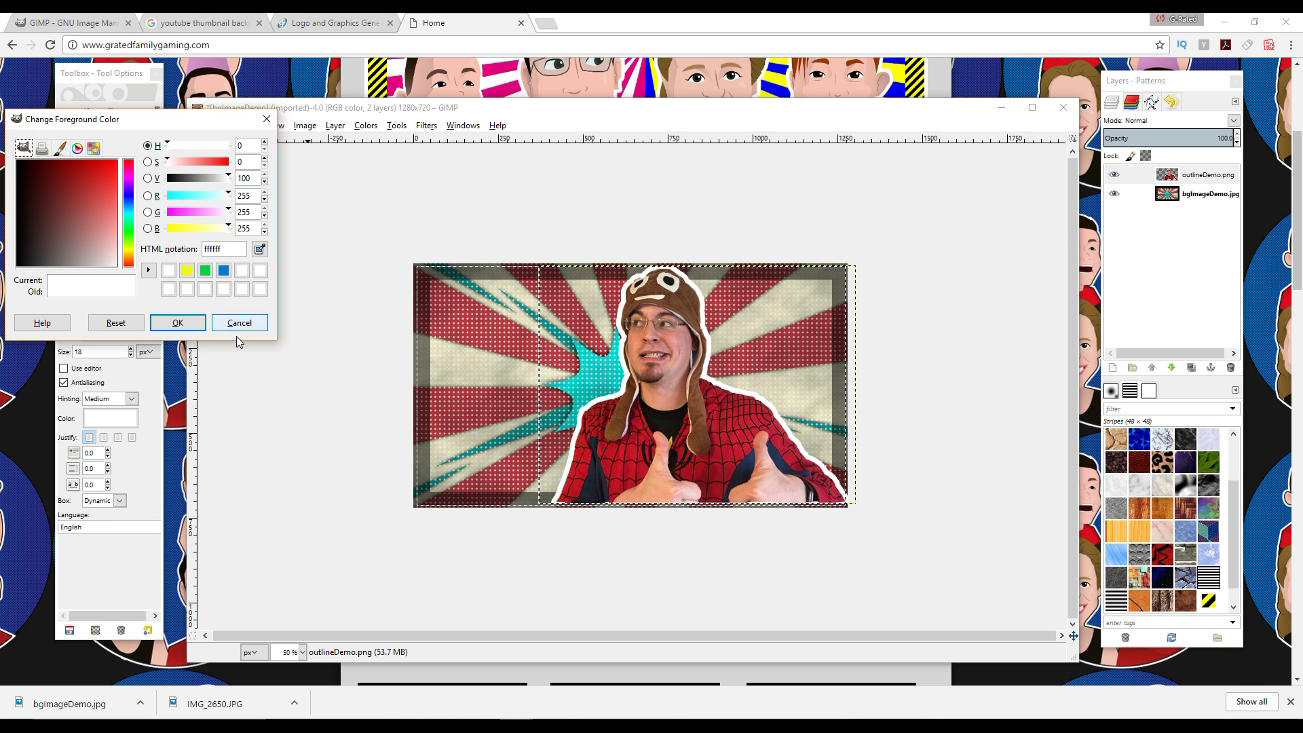
{"action": "left_click", "coordinate": [195, 324]}
Add 'LIVE STREAM' text left of the presenter at size 148
{"action": "left_click", "coordinate": [475, 354]}
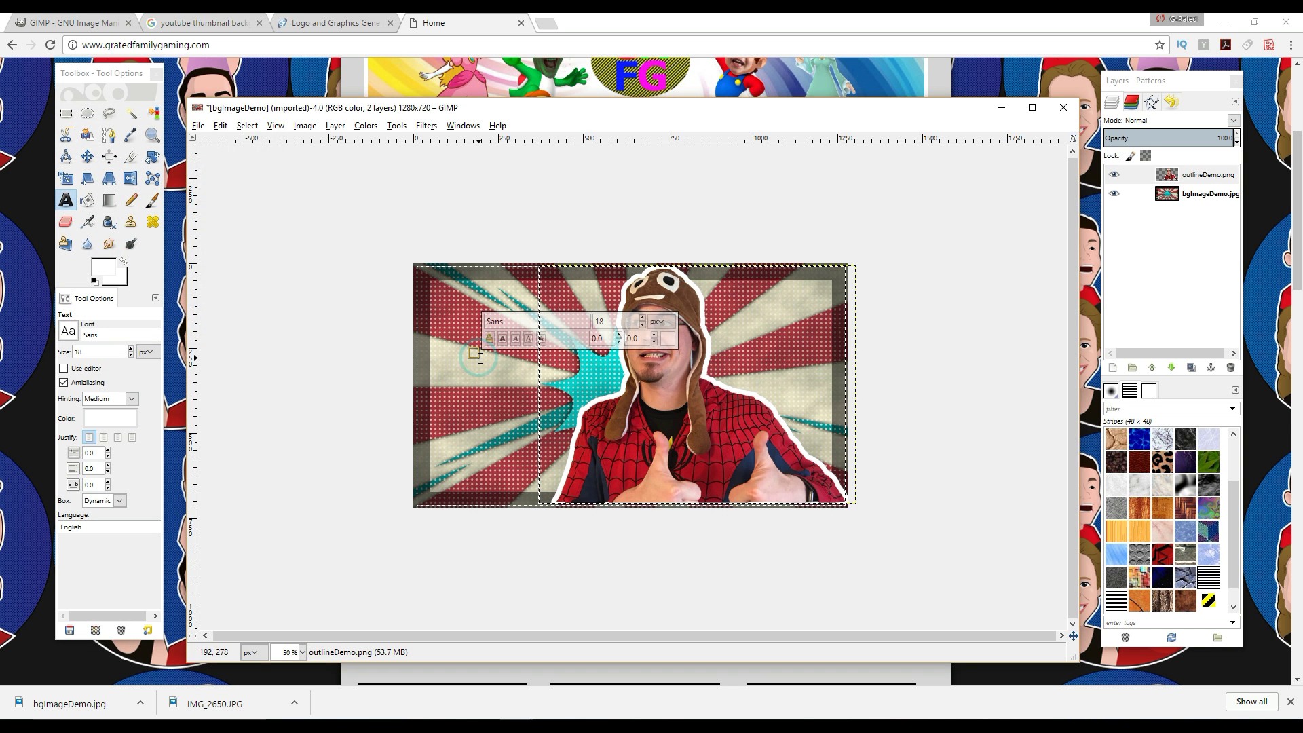
{"action": "type", "text": "LIVE"}
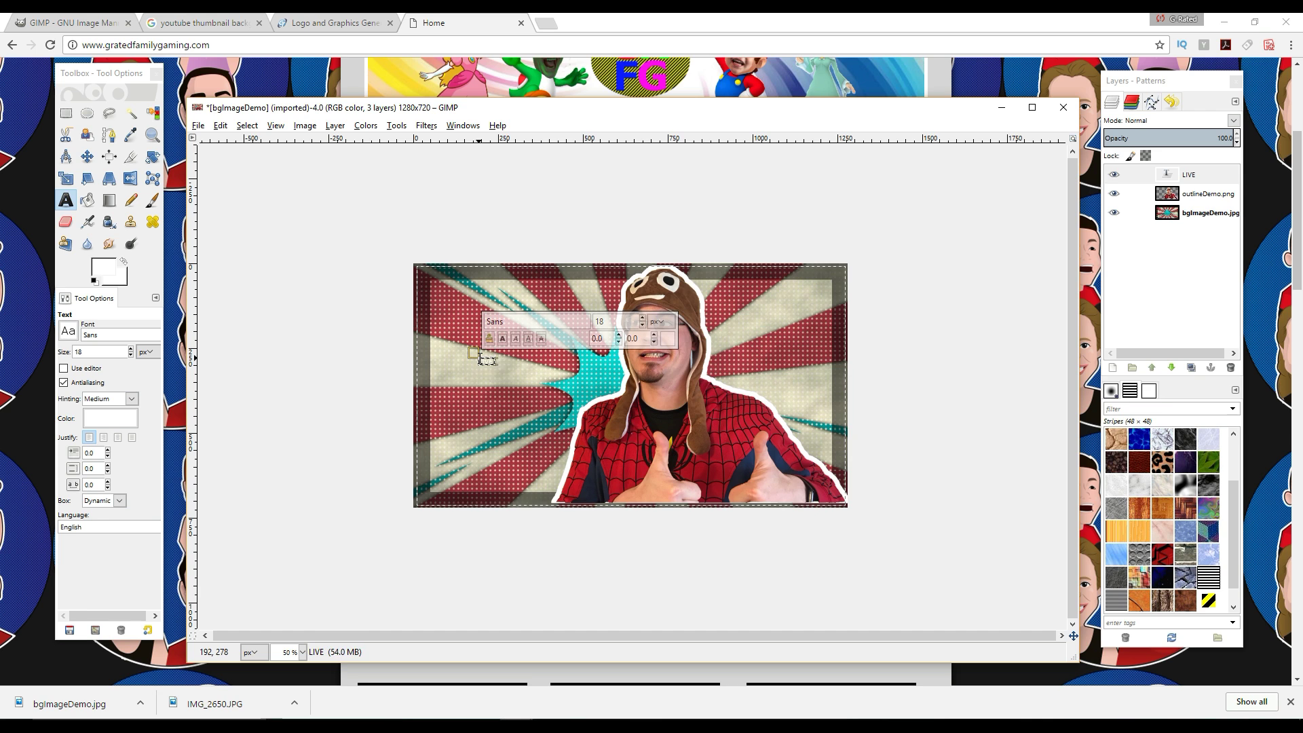
{"action": "type", "text": " STREAM"}
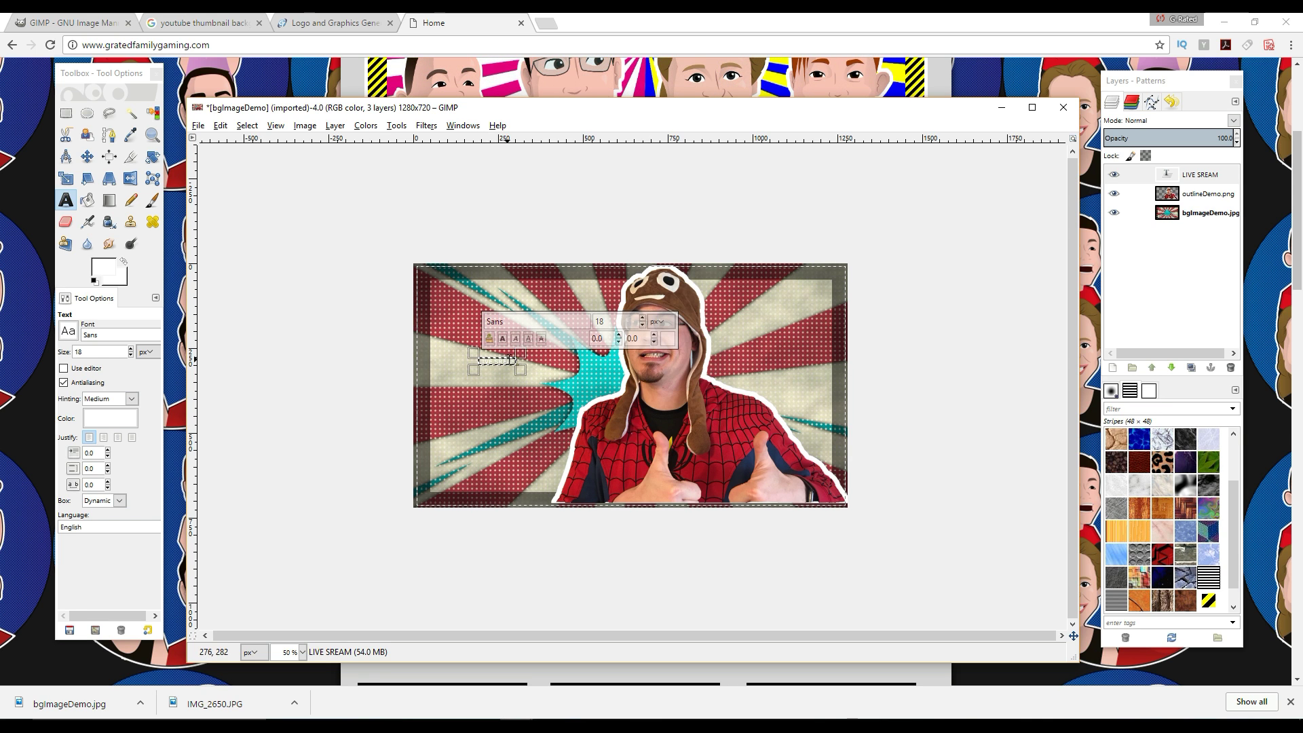
{"action": "triple_click", "coordinate": [514, 360]}
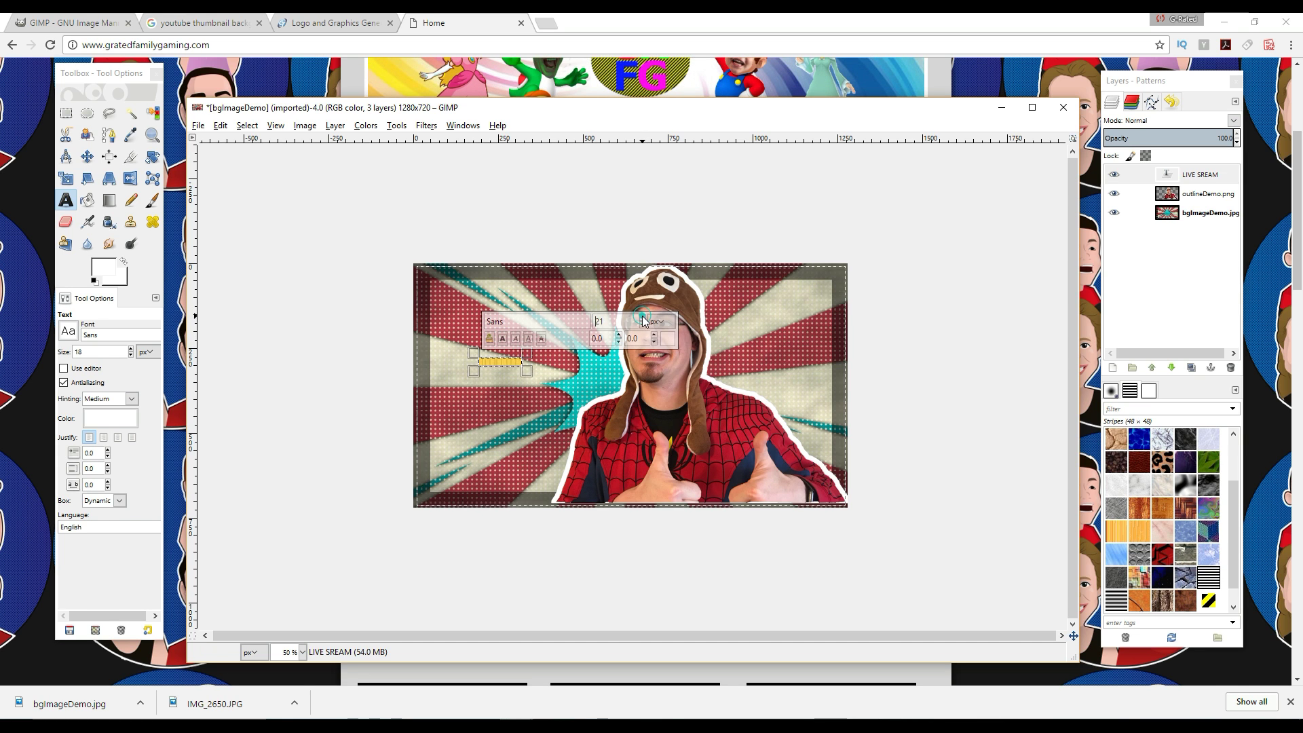
{"action": "left_click", "coordinate": [643, 319]}
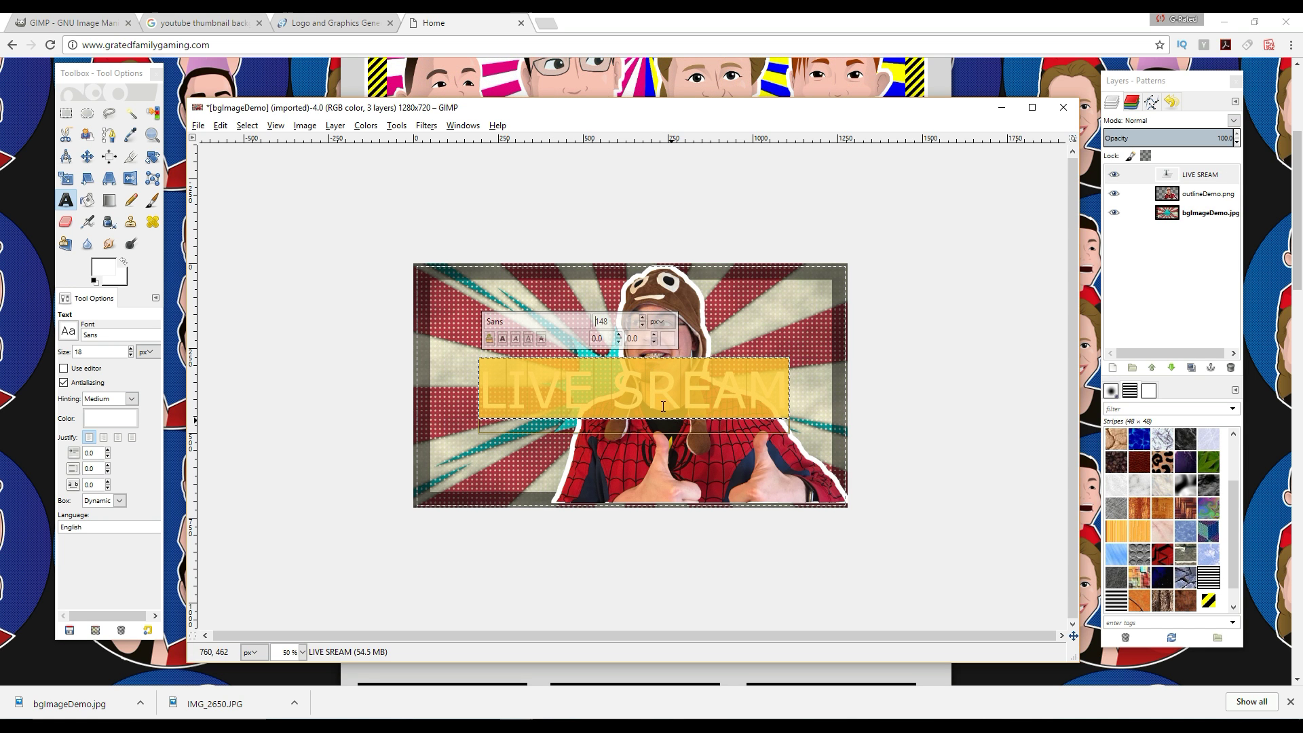
{"action": "left_click", "coordinate": [649, 385]}
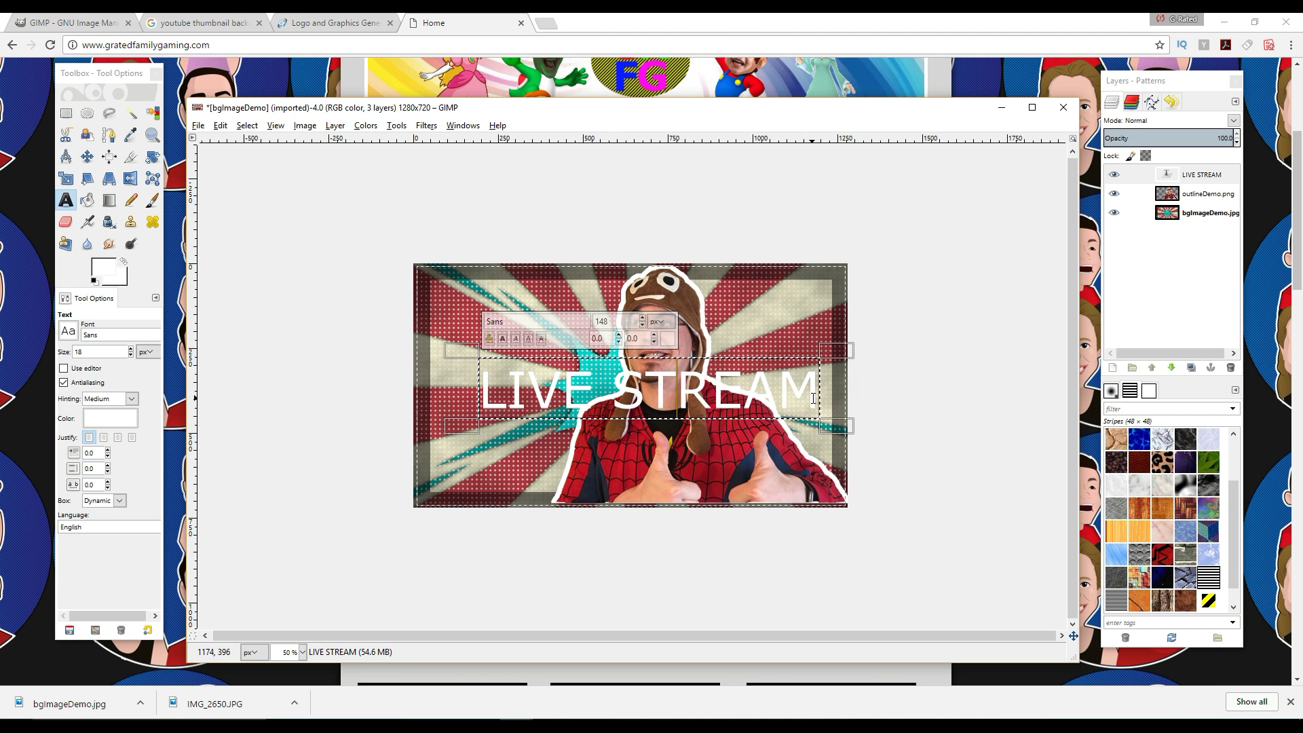
Change the LIVE STREAM text font to Segoe Print Bold
{"action": "left_click_drag", "start_coordinate": [805, 405], "coordinate": [466, 405]}
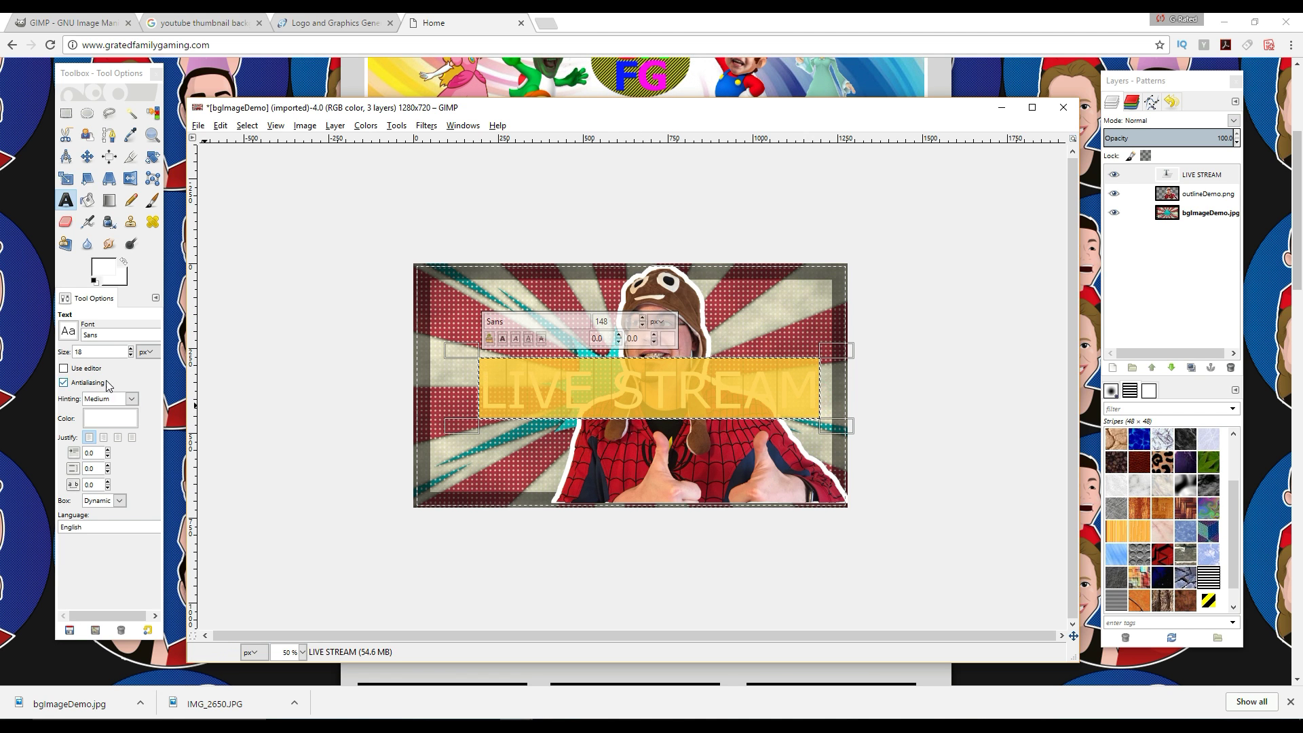
{"action": "left_click", "coordinate": [119, 334]}
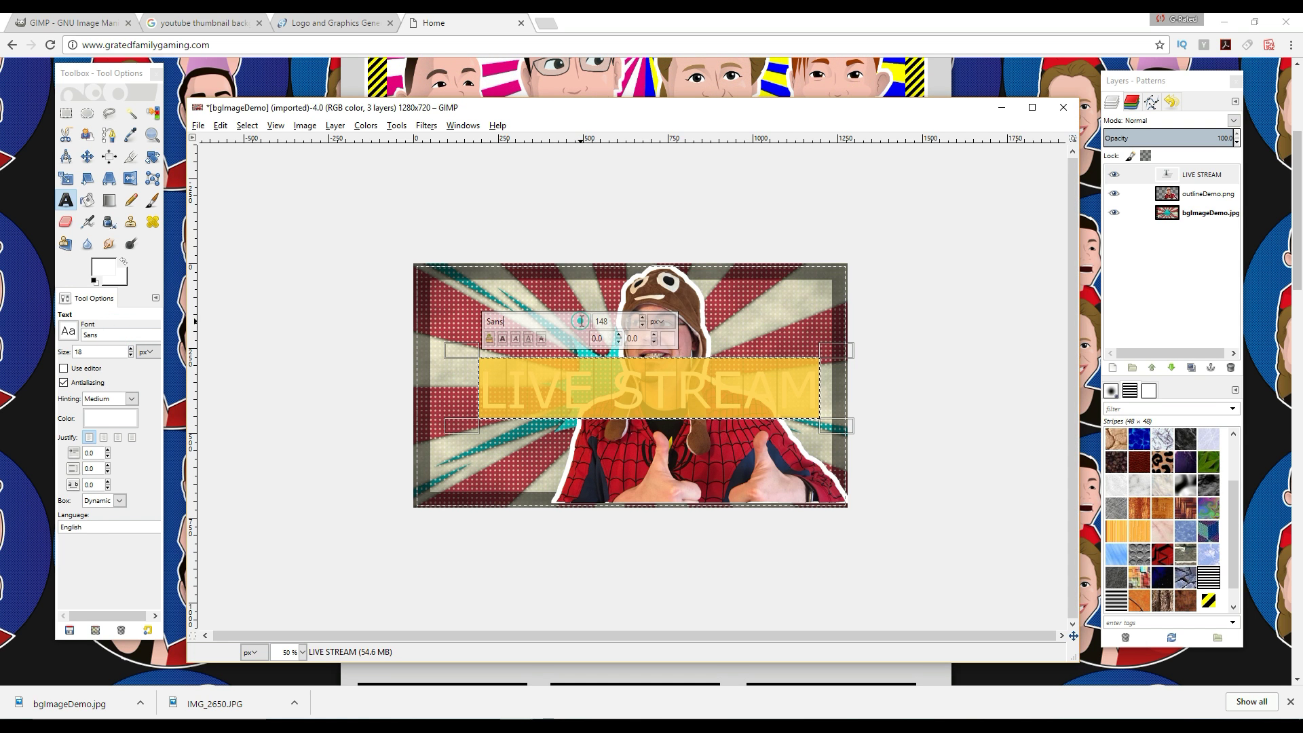
{"action": "left_click", "coordinate": [527, 323]}
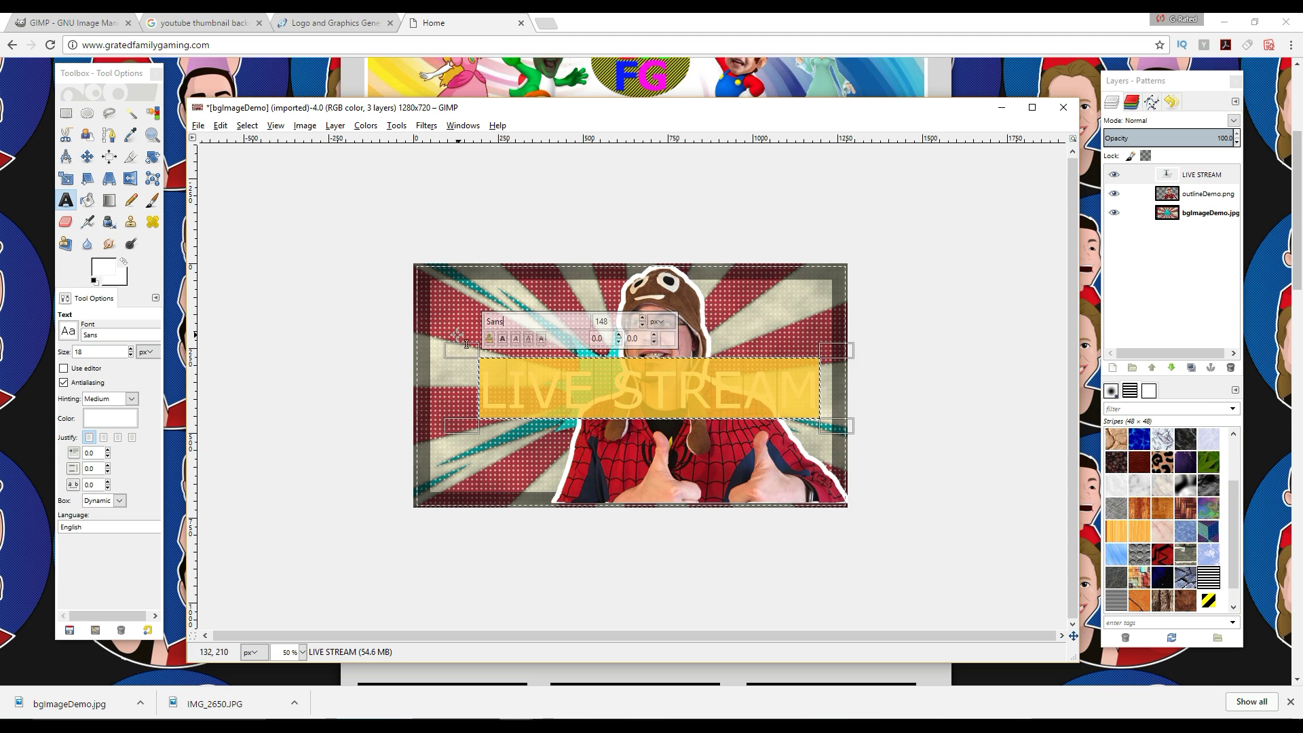
{"action": "left_click", "coordinate": [67, 331]}
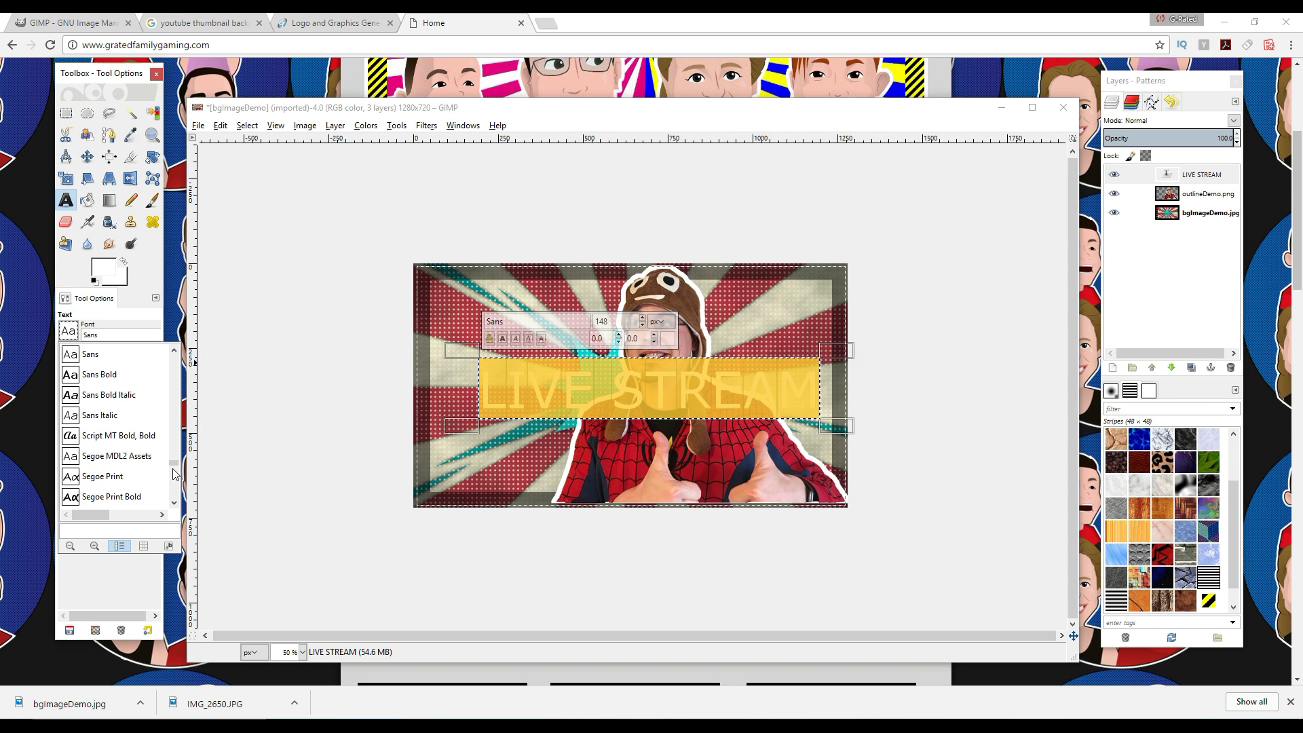
{"action": "left_click", "coordinate": [108, 496]}
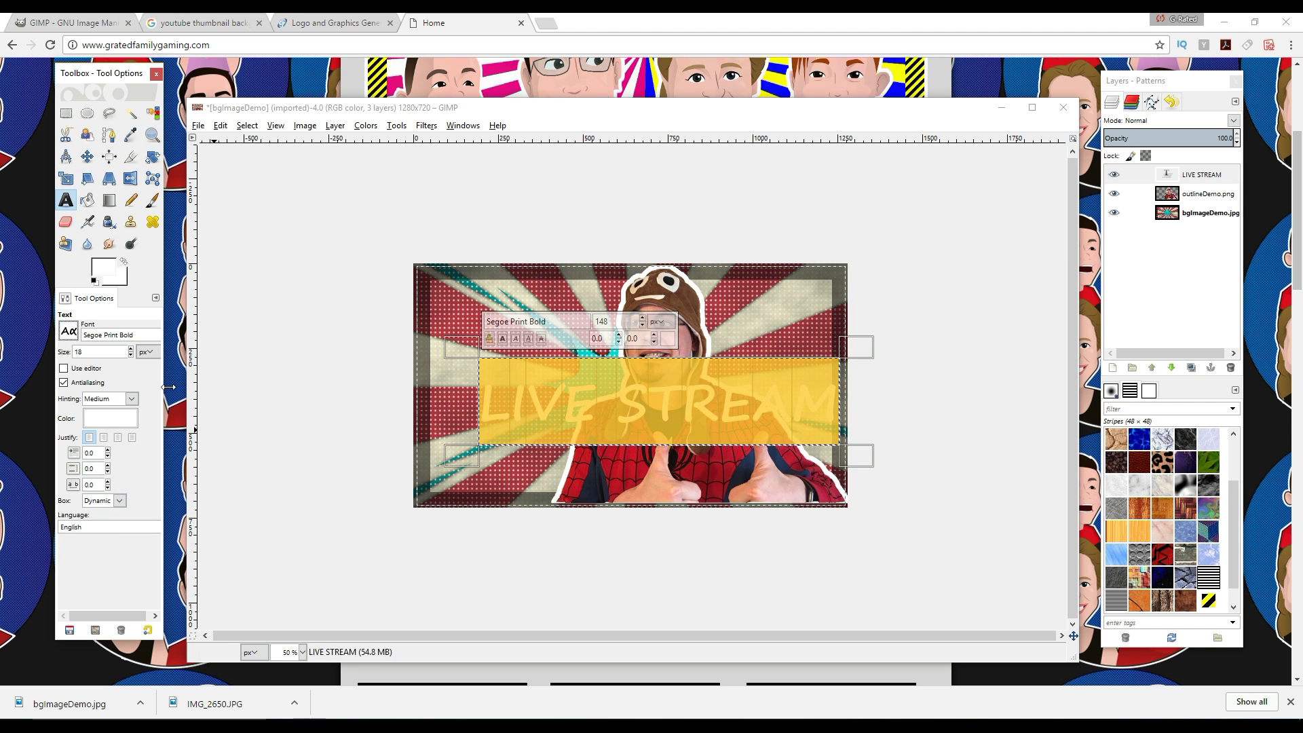
{"action": "left_click", "coordinate": [728, 317]}
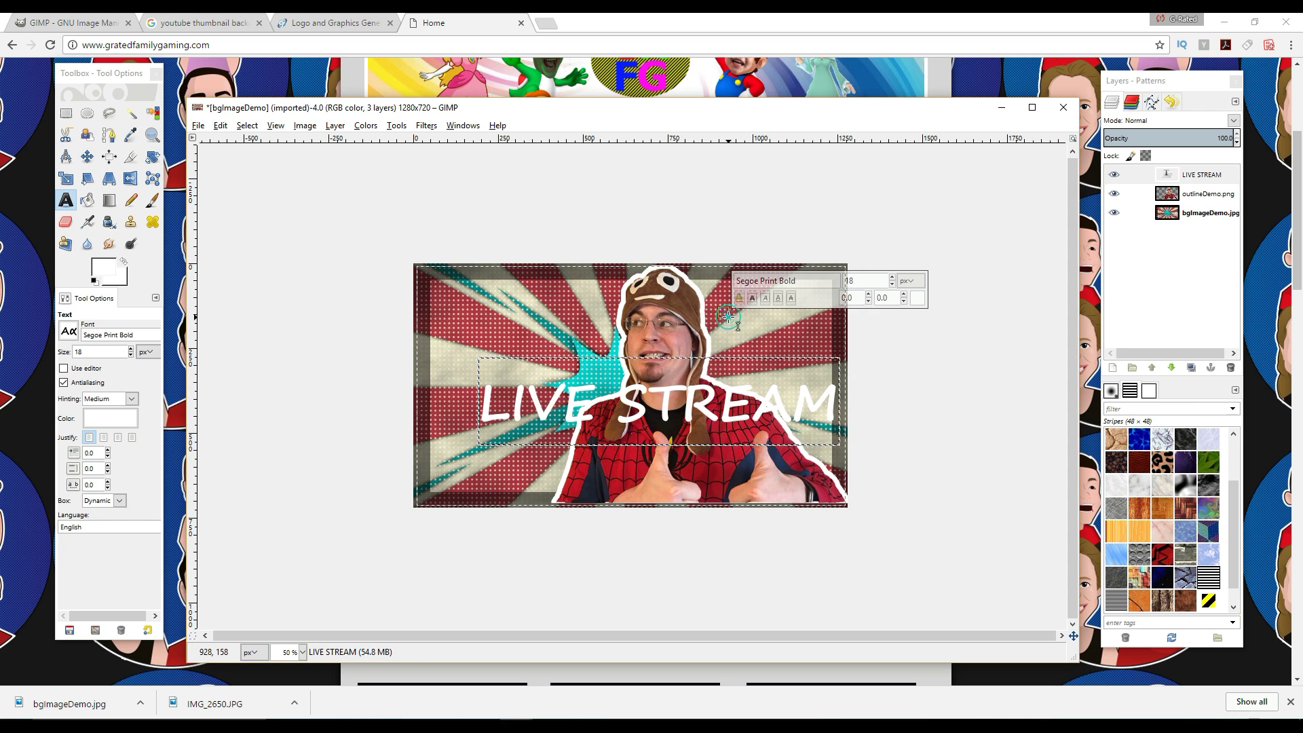
Delete the LIVE STREAM text layer
{"action": "left_click", "coordinate": [88, 156]}
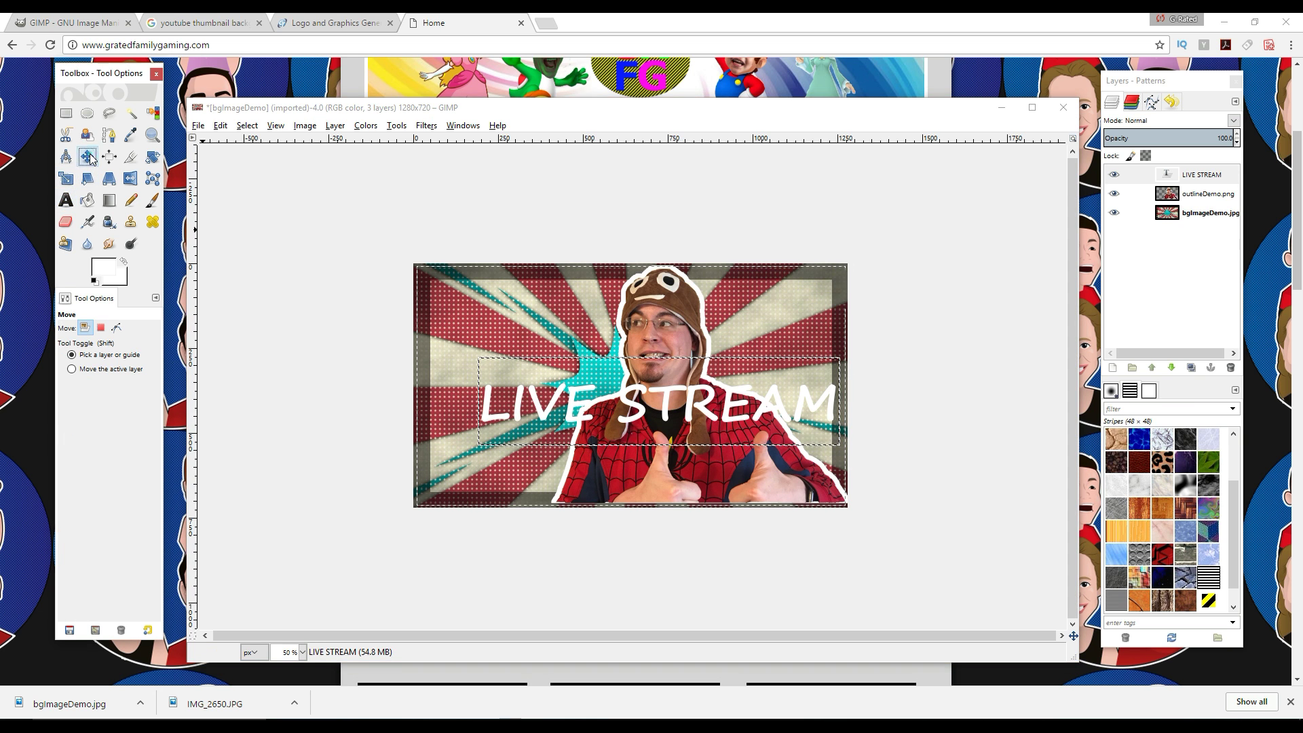
{"action": "left_click", "coordinate": [1196, 178]}
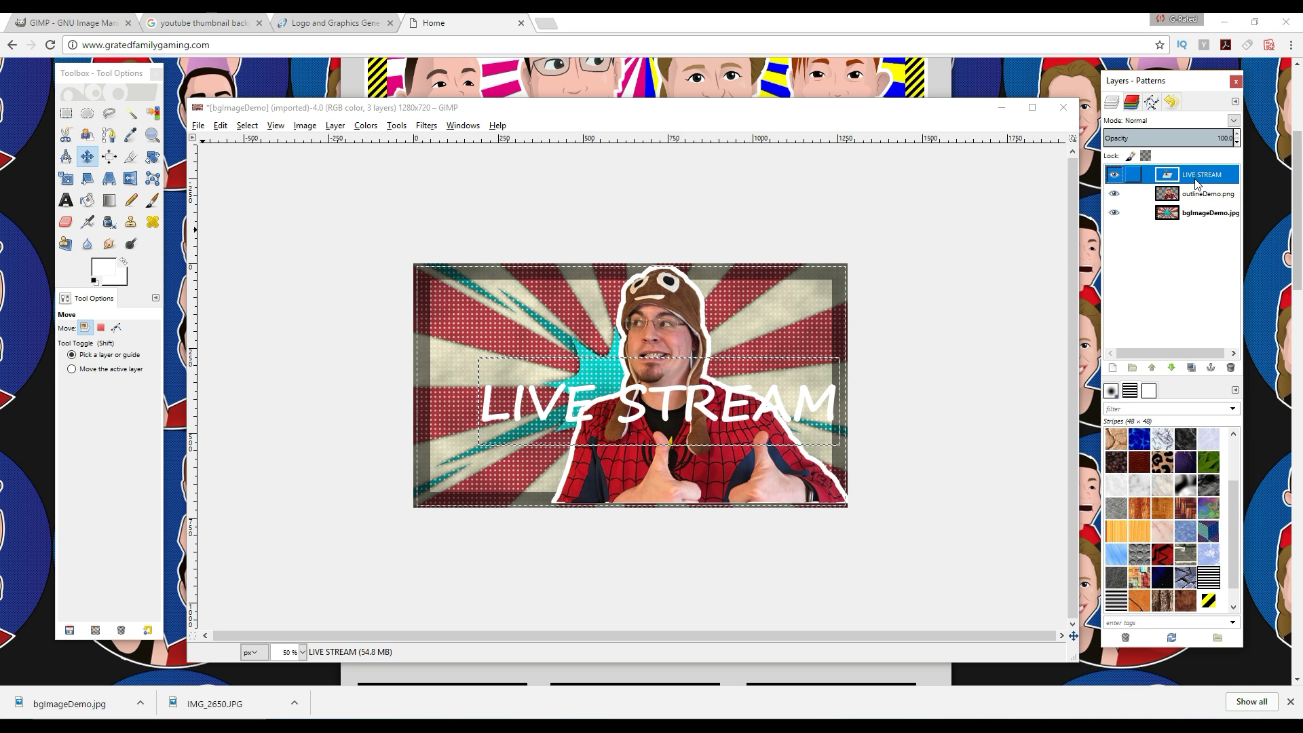
{"action": "key", "text": "Delete"}
{"action": "right_click", "coordinate": [1195, 178]}
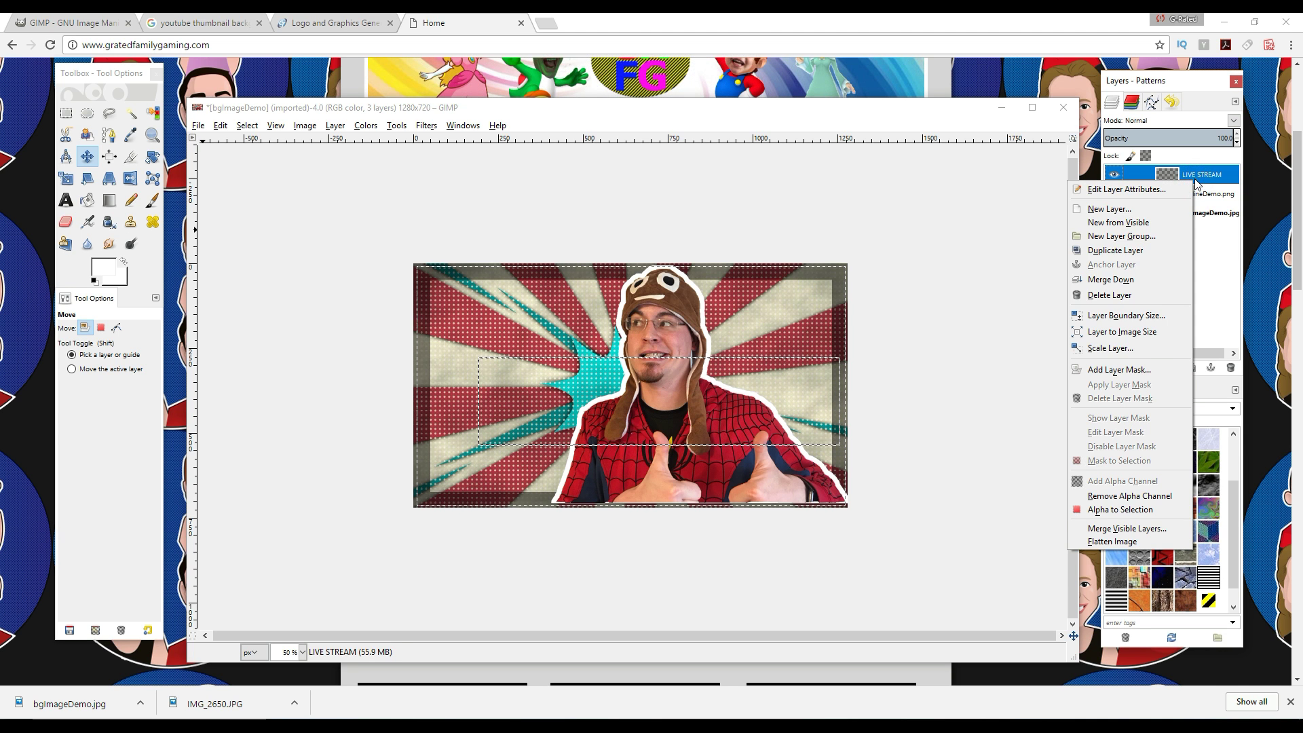
{"action": "left_click", "coordinate": [1116, 297]}
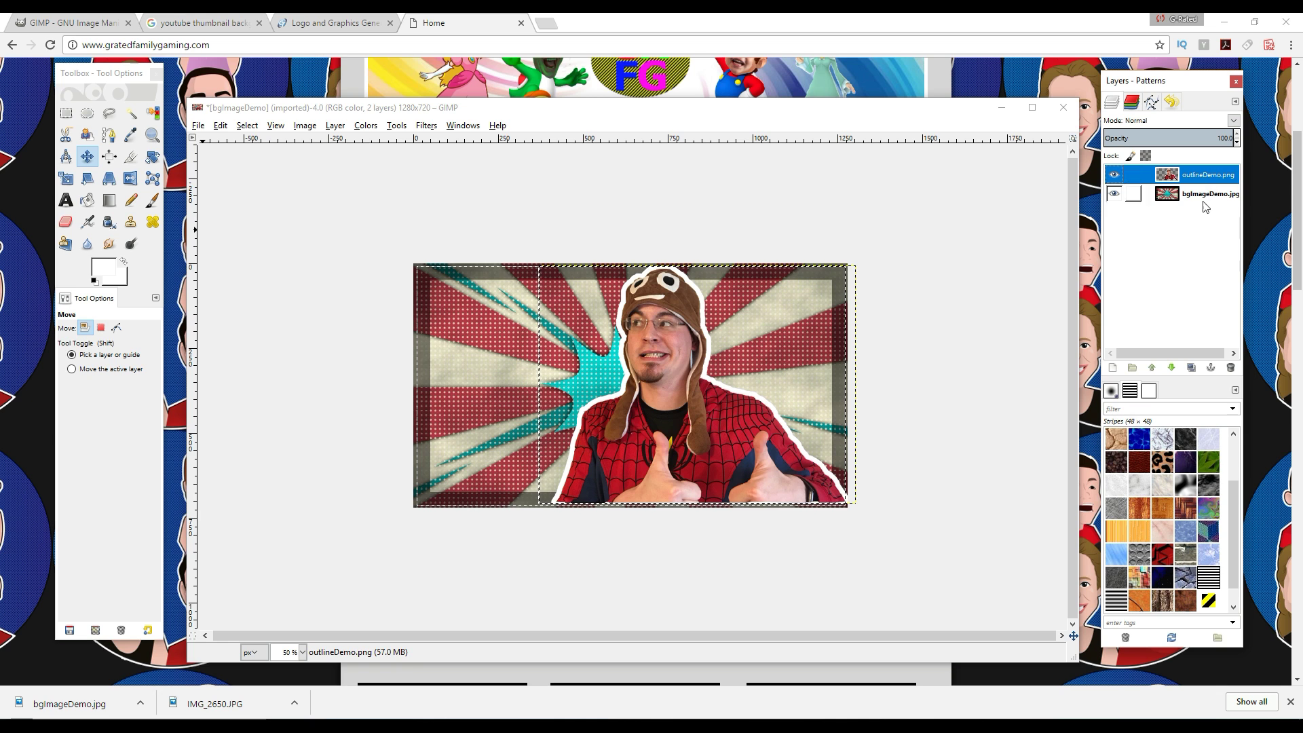
{"action": "left_click", "coordinate": [1175, 242]}
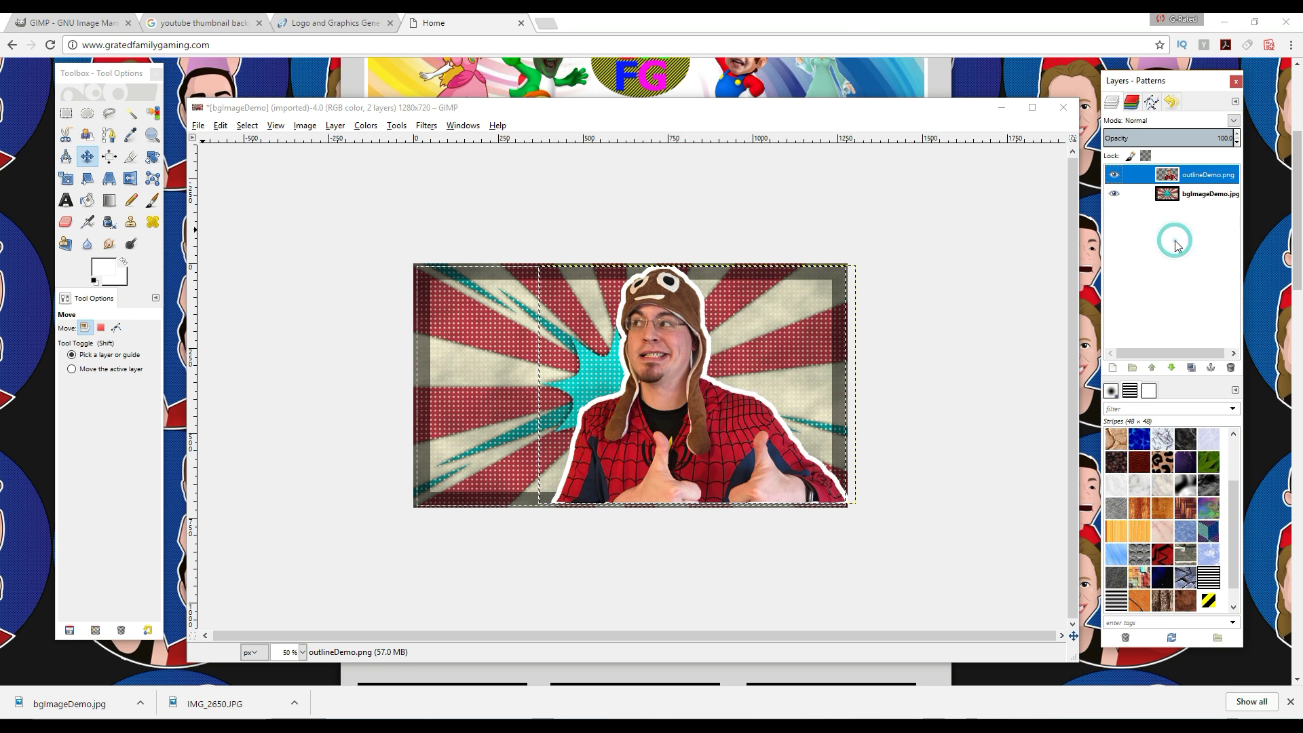
Keep outlineDemo.png stacked above bgImageDemo.jpg, then bring up CoolText's logo style gallery
{"action": "left_click", "coordinate": [1184, 196]}
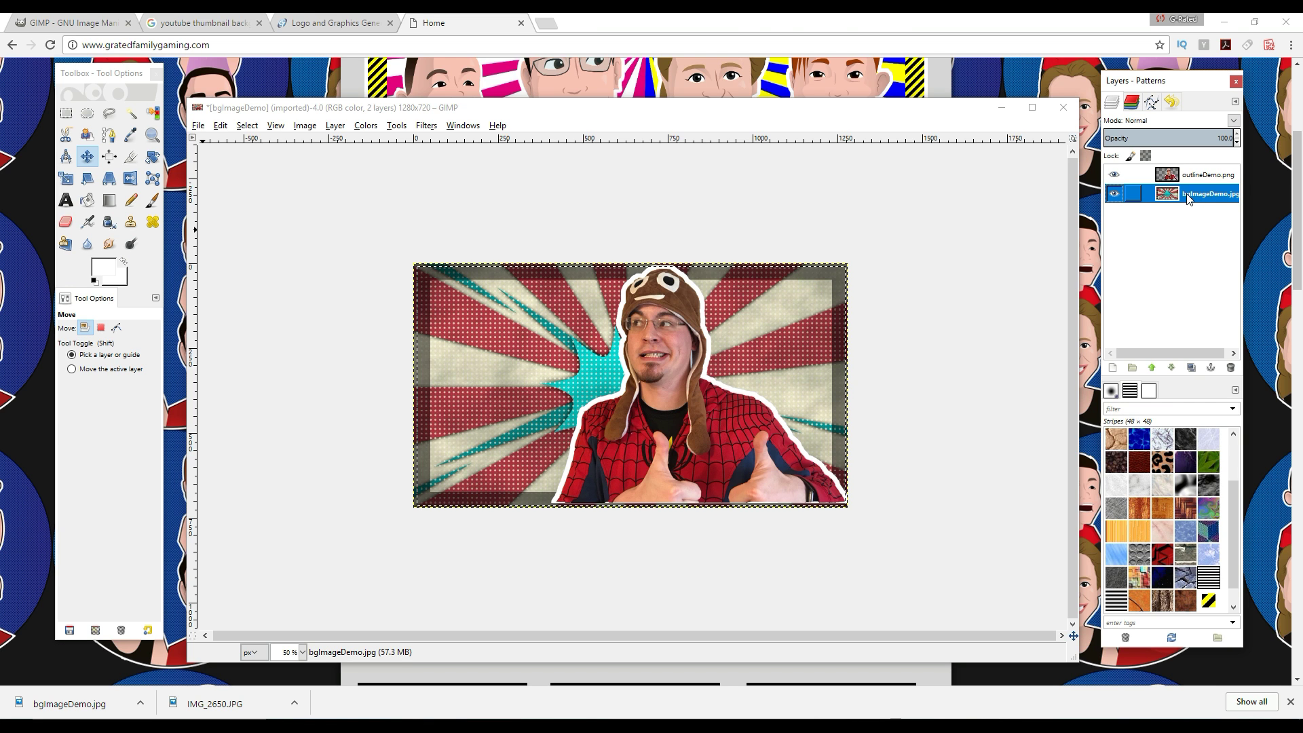
{"action": "left_click", "coordinate": [1151, 368]}
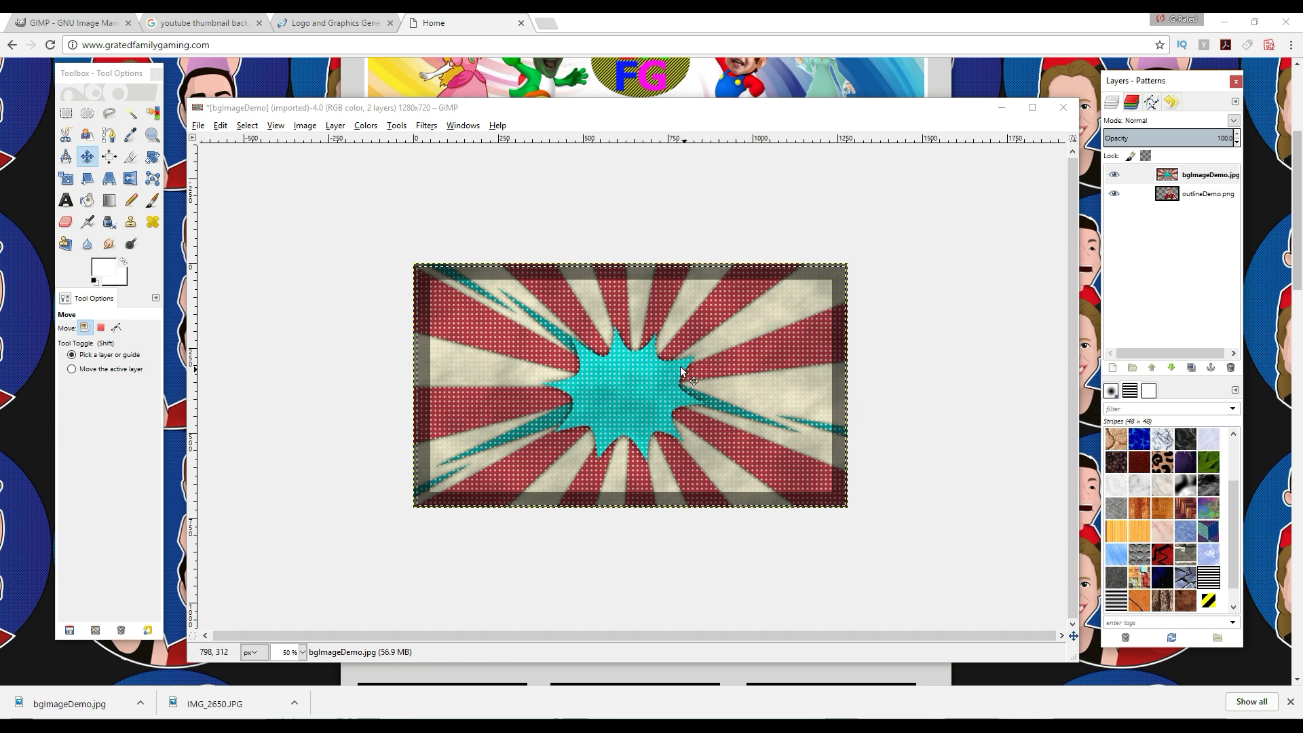
{"action": "left_click", "coordinate": [1186, 202]}
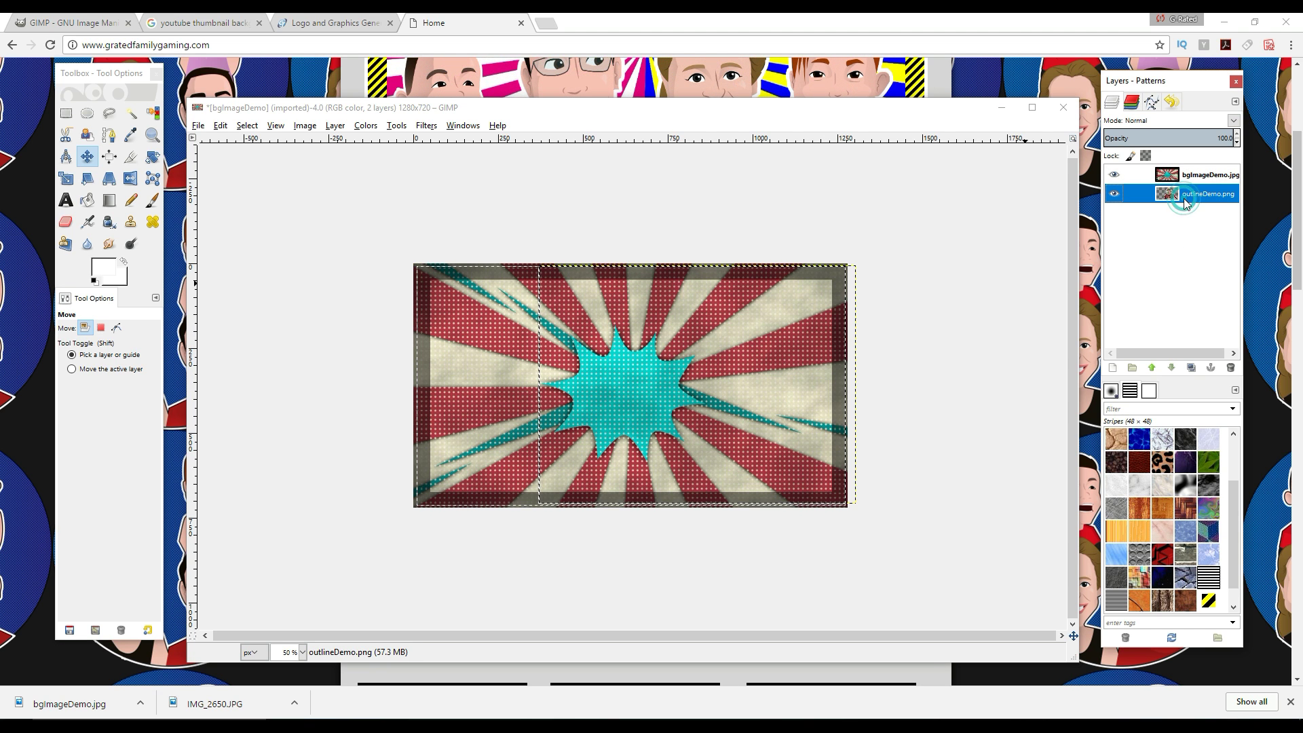
{"action": "left_click", "coordinate": [1152, 369]}
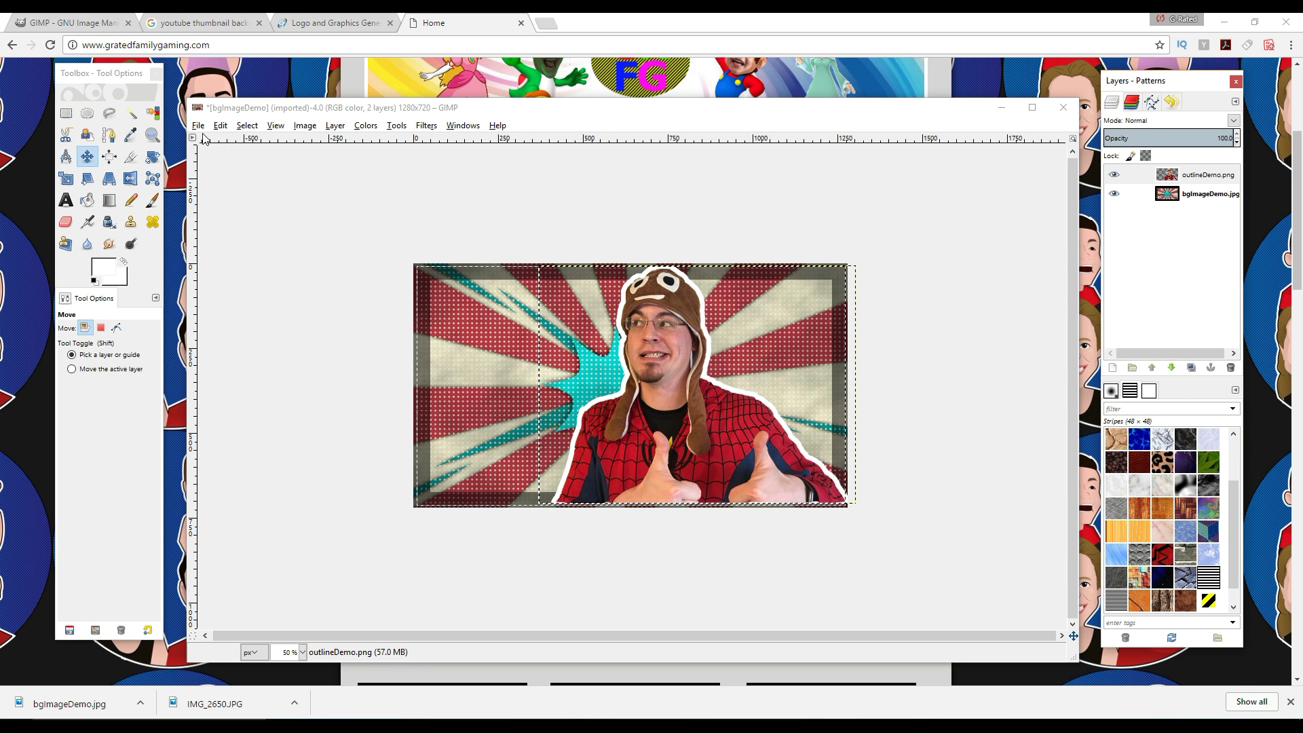
{"action": "left_click", "coordinate": [302, 23]}
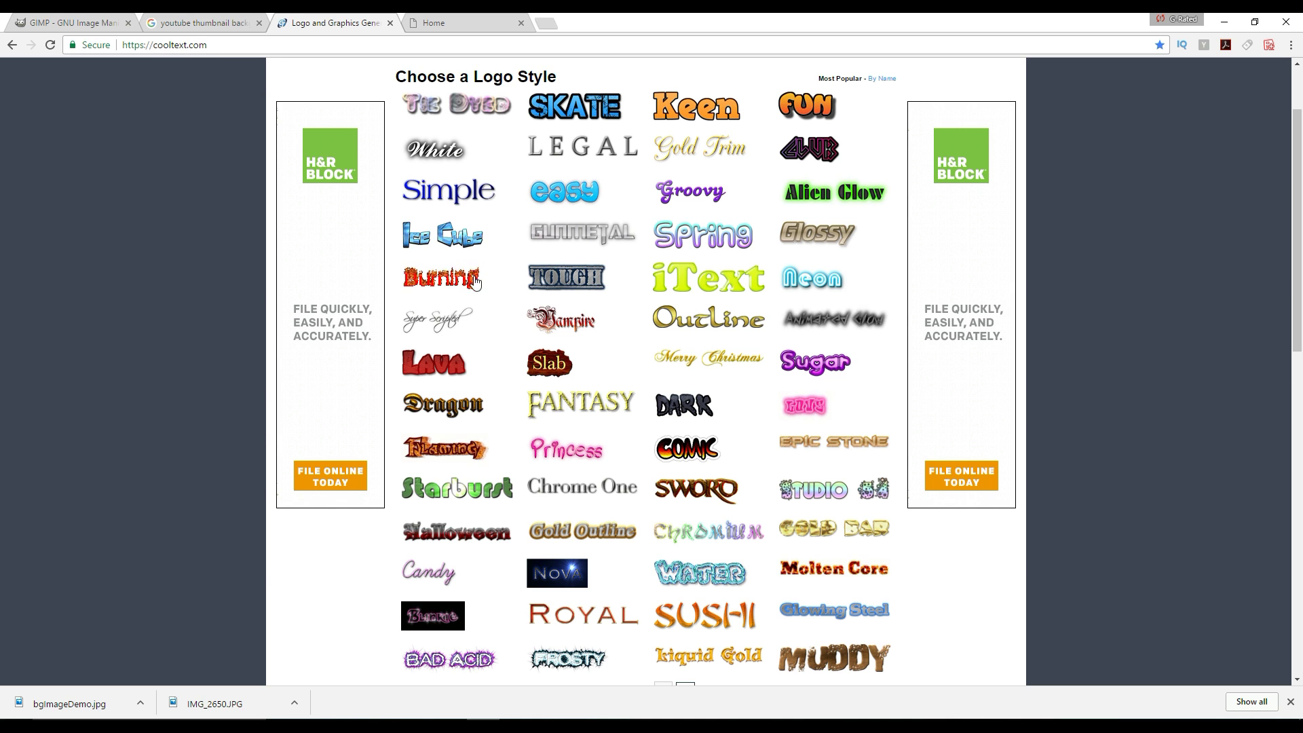
Generate an Ice Cube style 'Live Stream' logo and download it as a PNG
{"action": "left_click", "coordinate": [450, 236]}
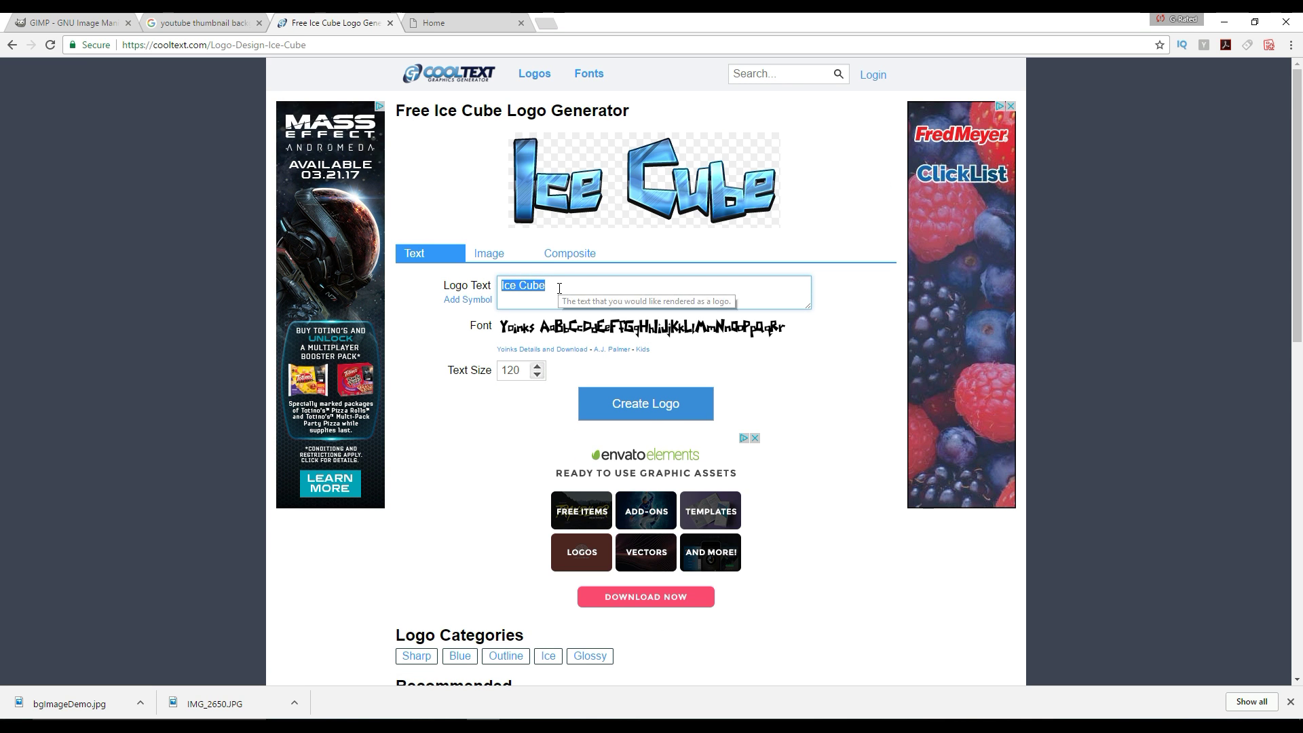
{"action": "type", "text": "Live"}
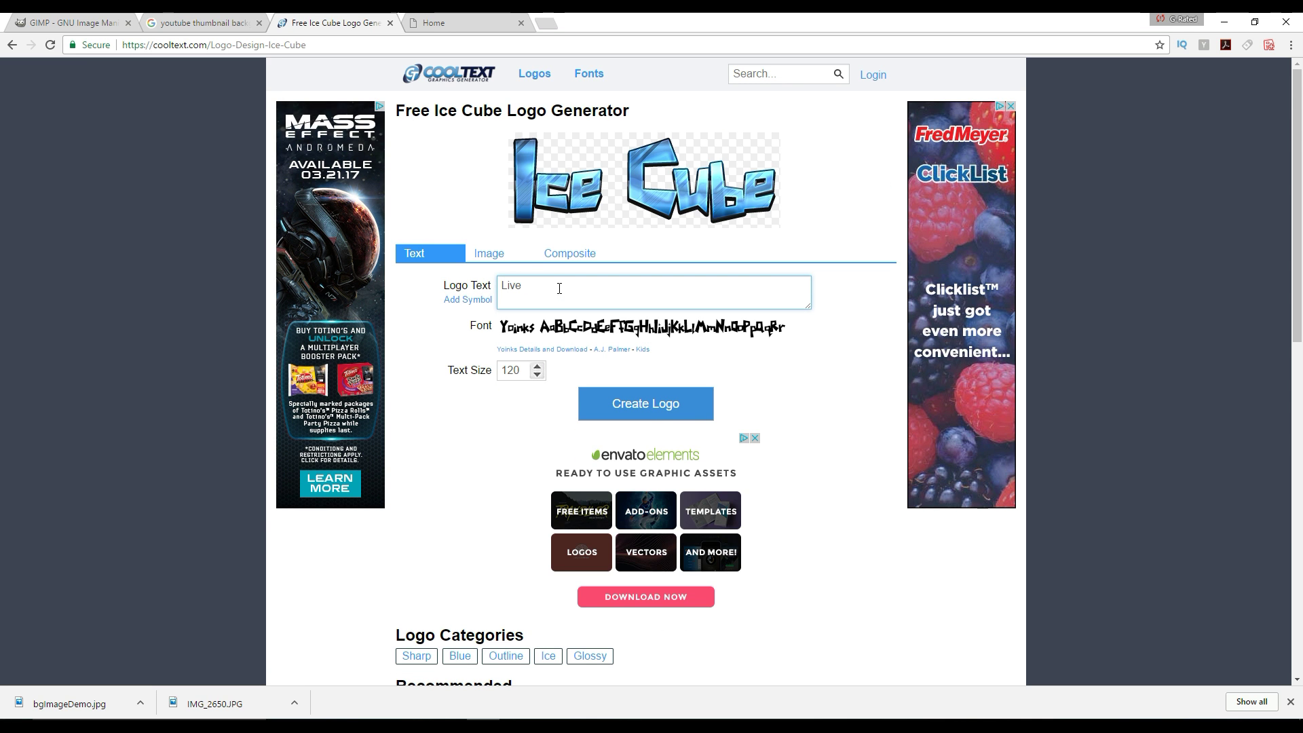
{"action": "type", "text": " Stream"}
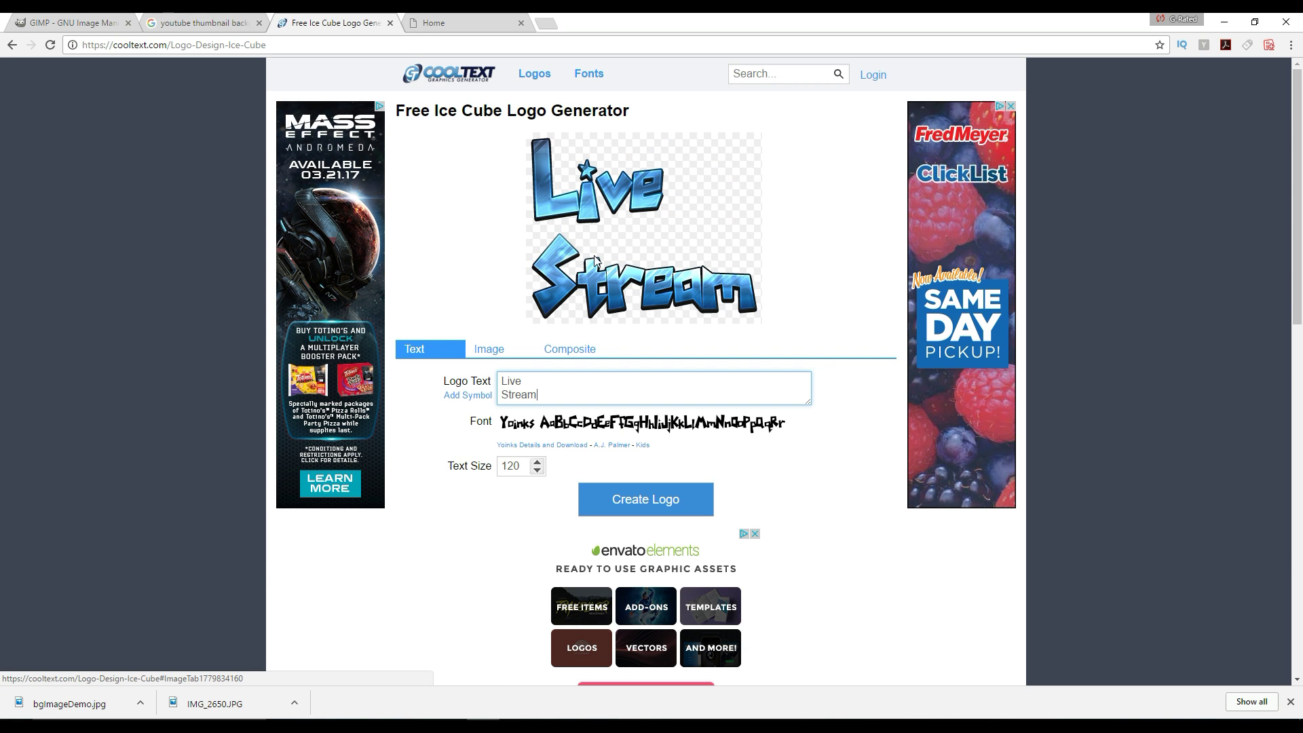
{"action": "left_click", "coordinate": [486, 351]}
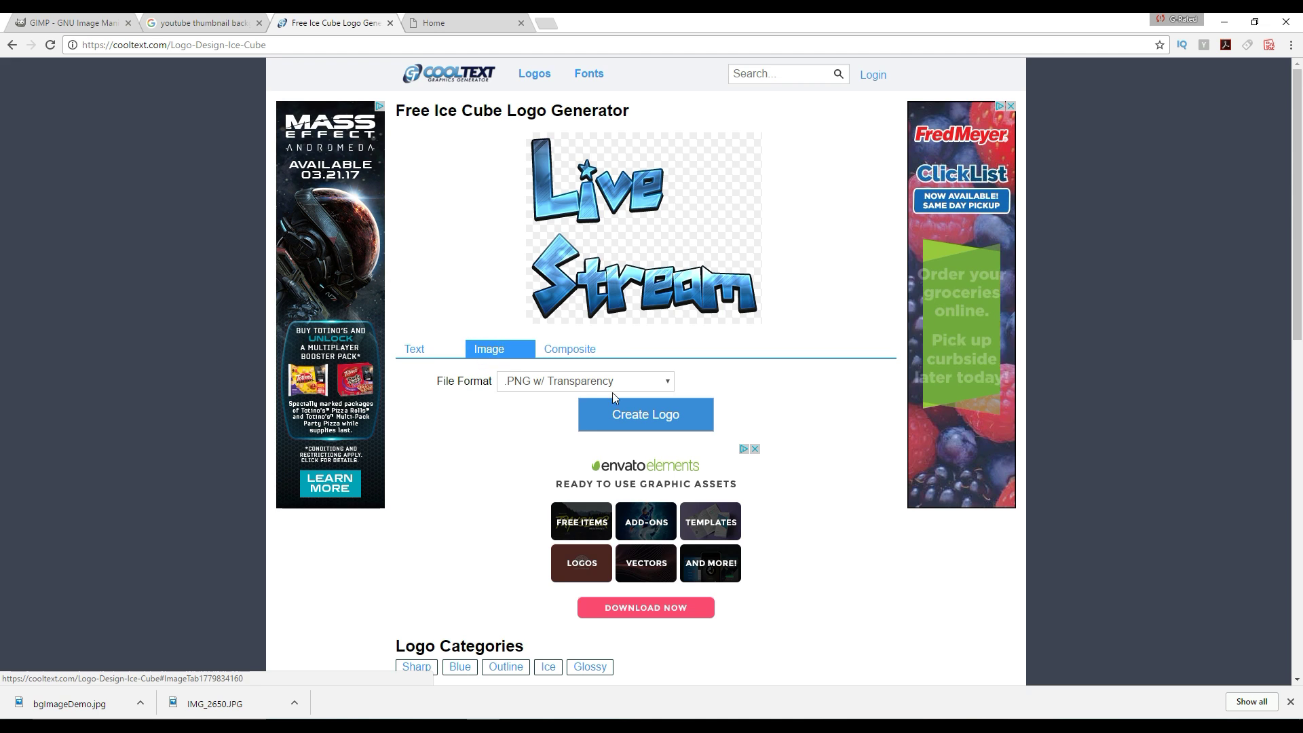
{"action": "left_click", "coordinate": [433, 351]}
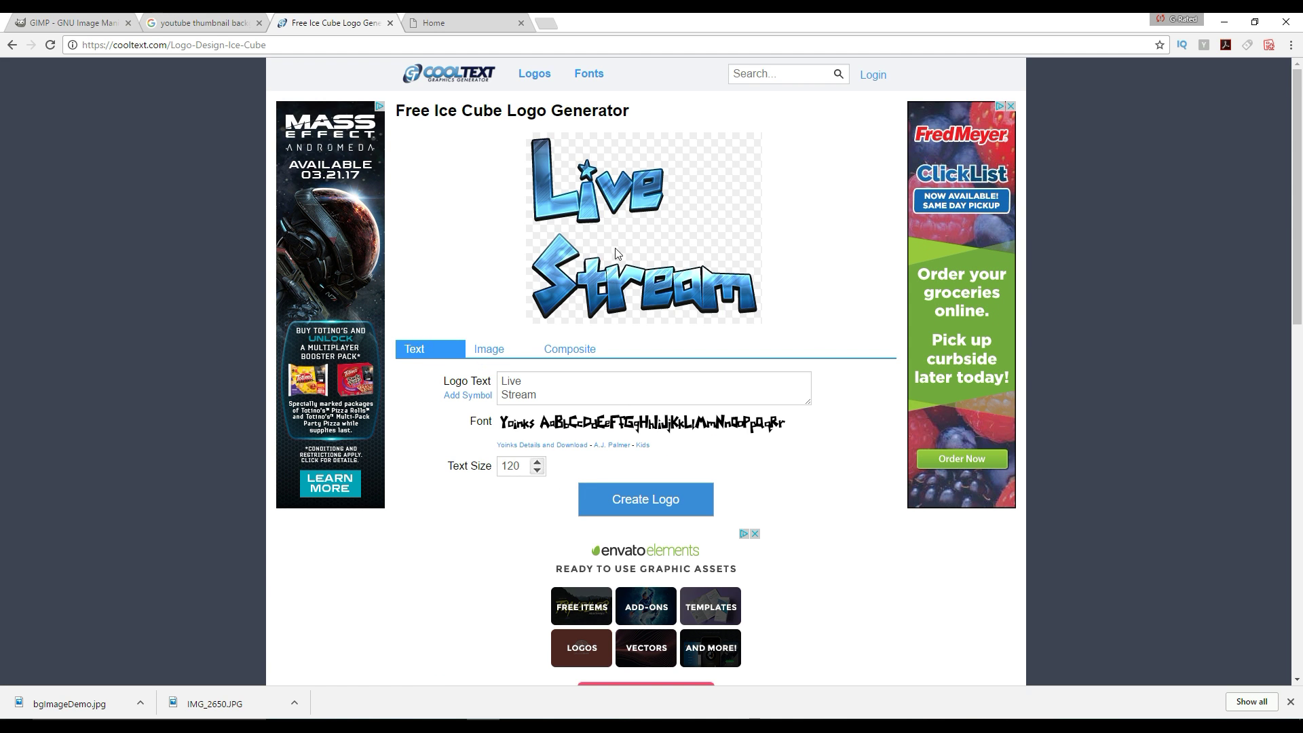
{"action": "left_click", "coordinate": [615, 509]}
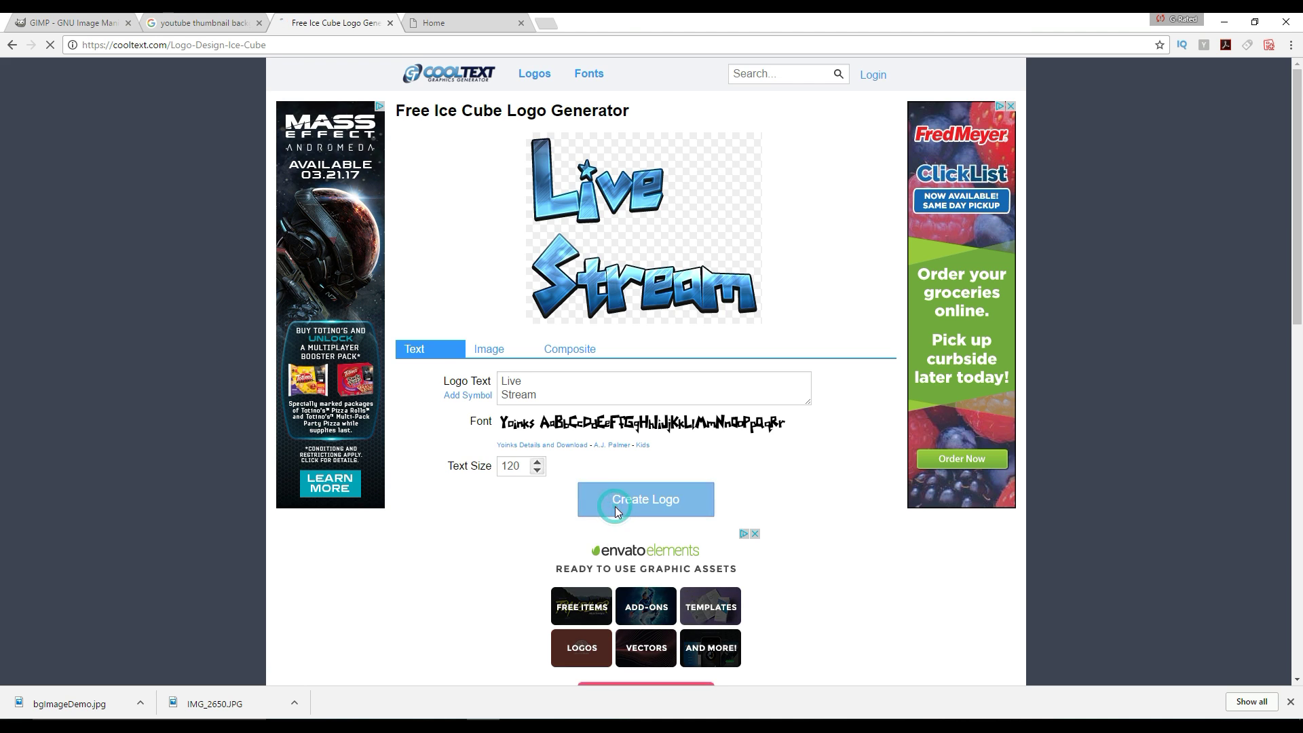
{"action": "left_click", "coordinate": [549, 319]}
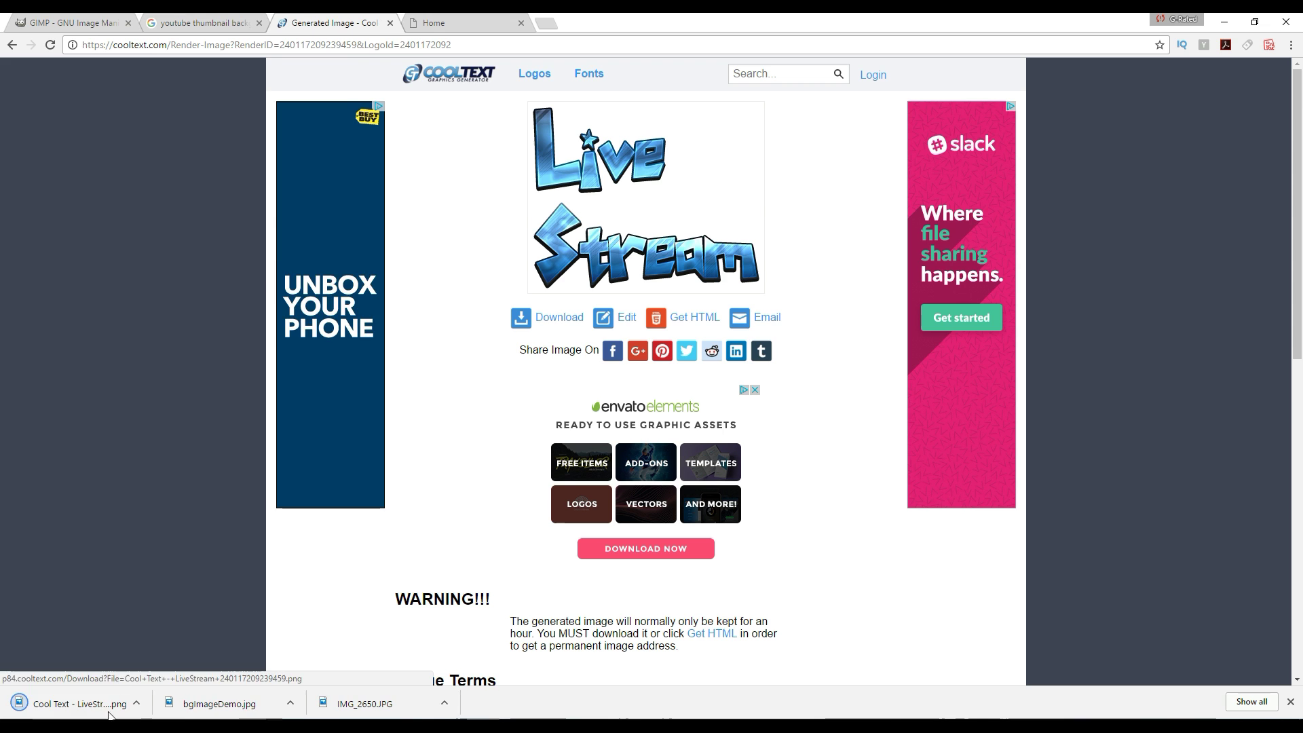
Bring the GIMP bgImageDemo thumbnail window back to the front
{"action": "left_click", "coordinate": [114, 601]}
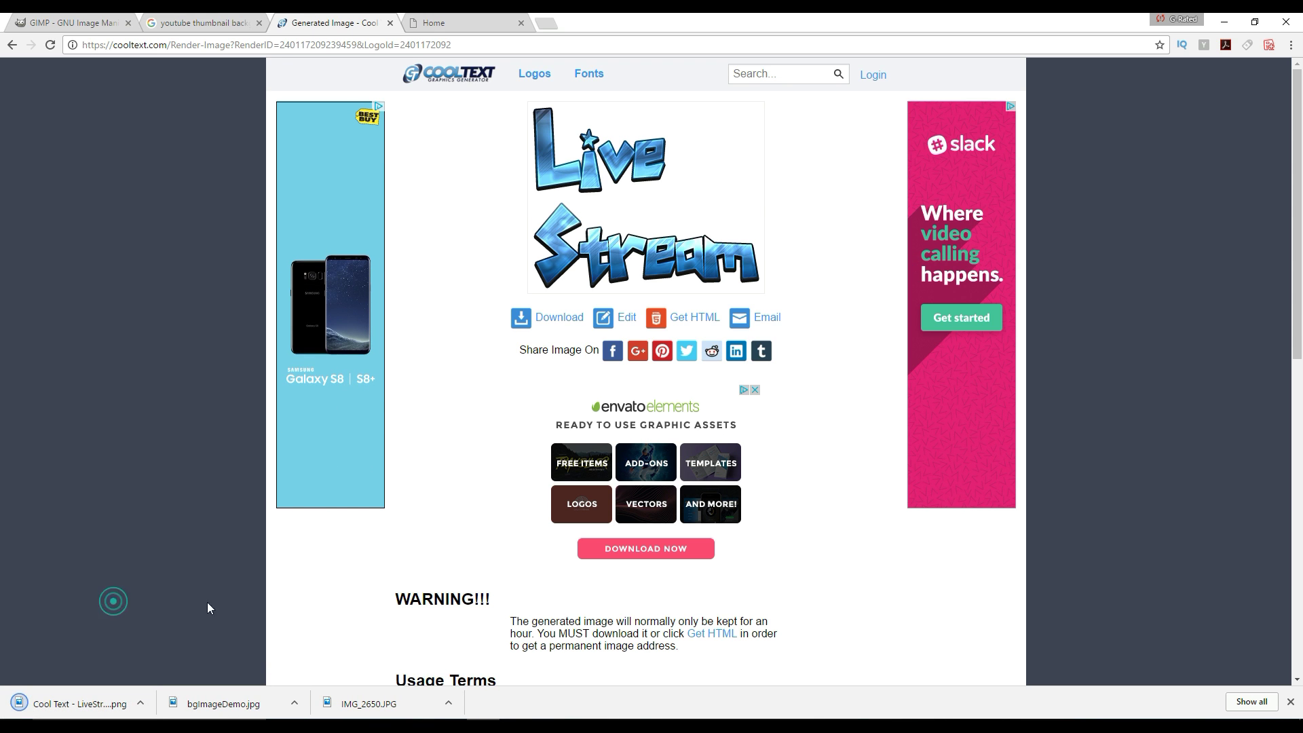
{"action": "left_click", "coordinate": [589, 675]}
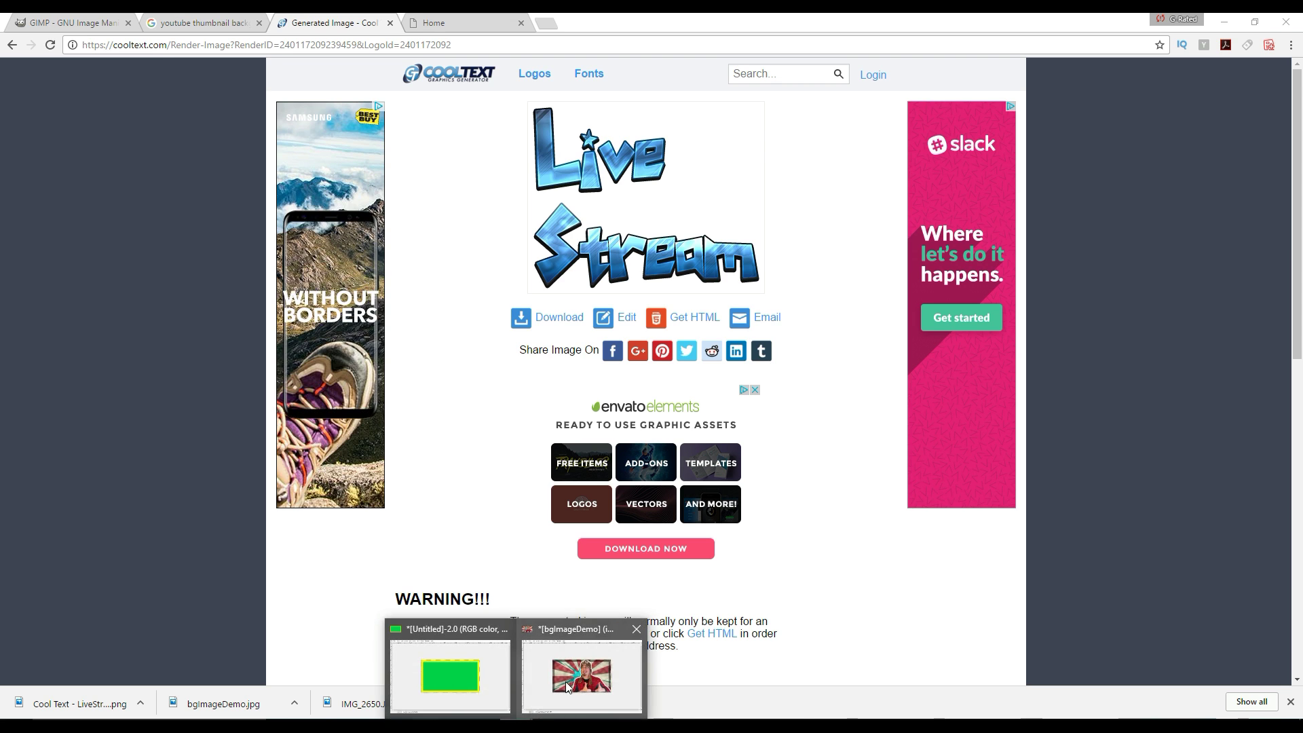
{"action": "left_click", "coordinate": [564, 681]}
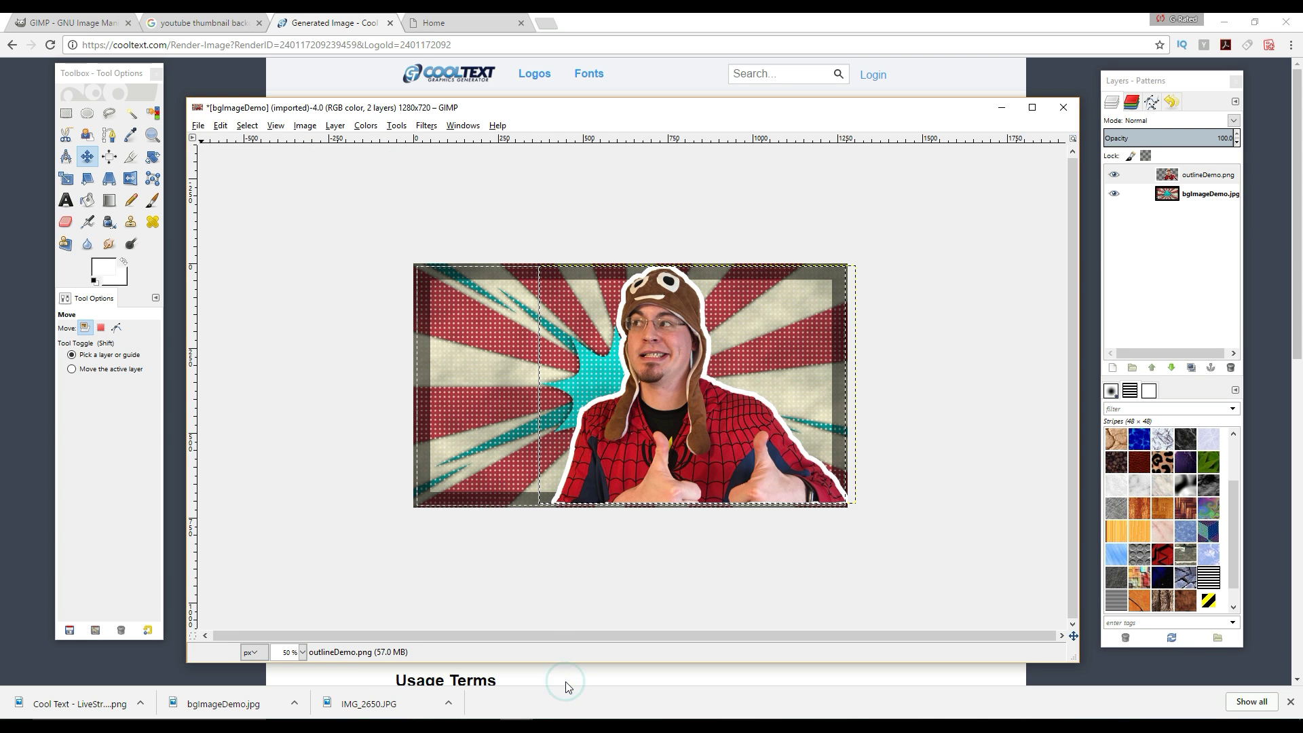
Import the Live Stream logo PNG as a new layer and drag it to the upper-left
{"action": "left_click", "coordinate": [198, 126]}
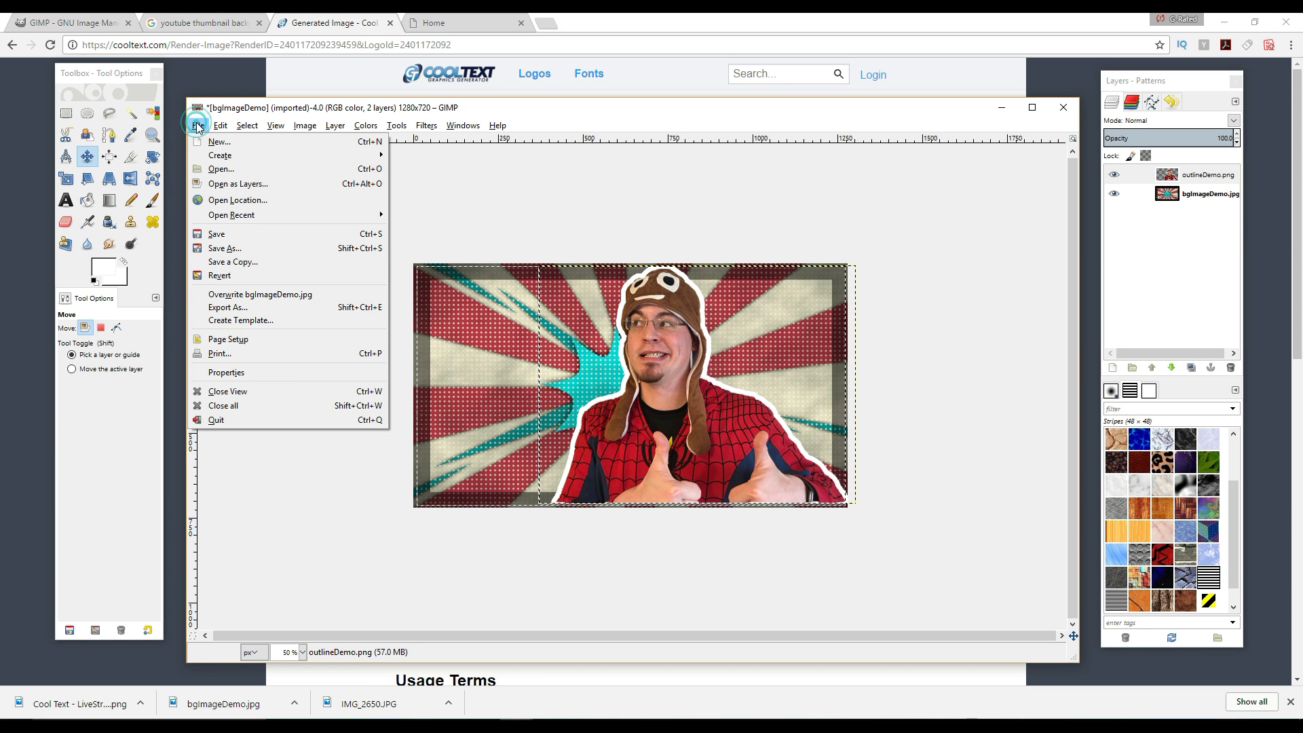
{"action": "left_click", "coordinate": [232, 184]}
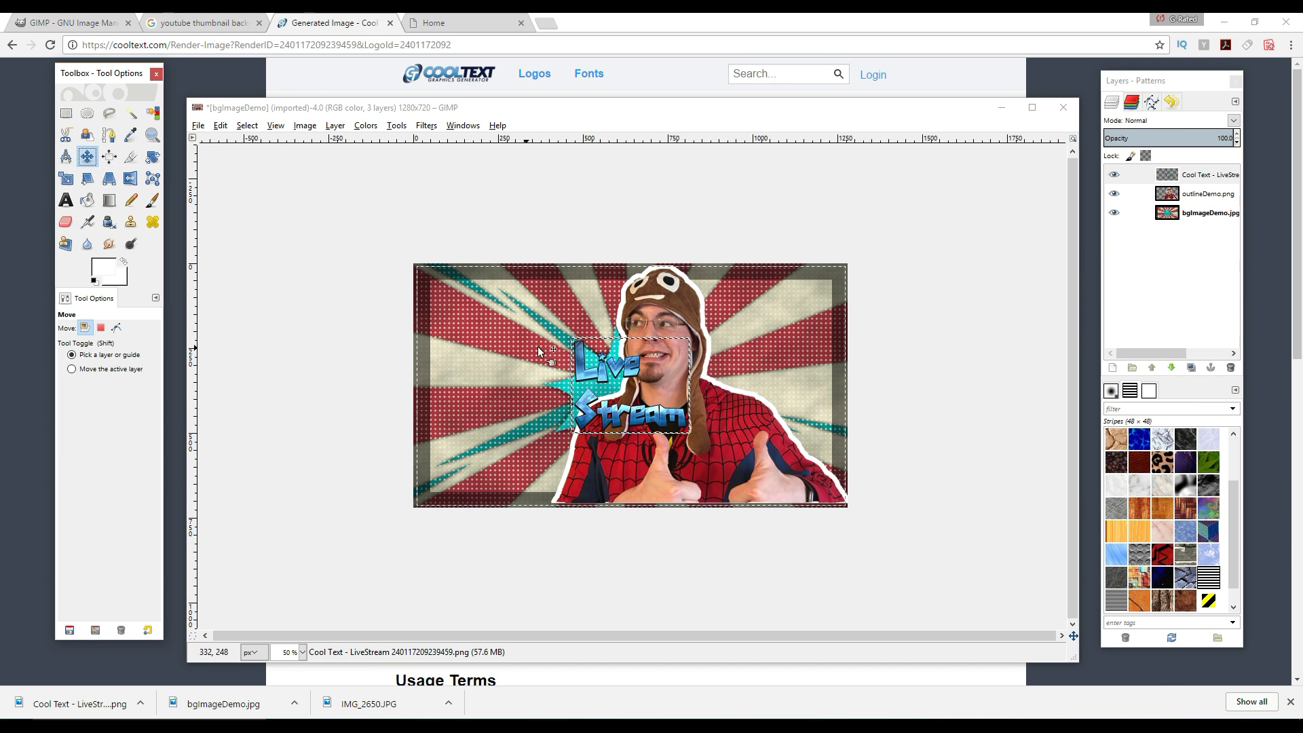
{"action": "left_click_drag", "start_coordinate": [584, 377], "coordinate": [463, 342]}
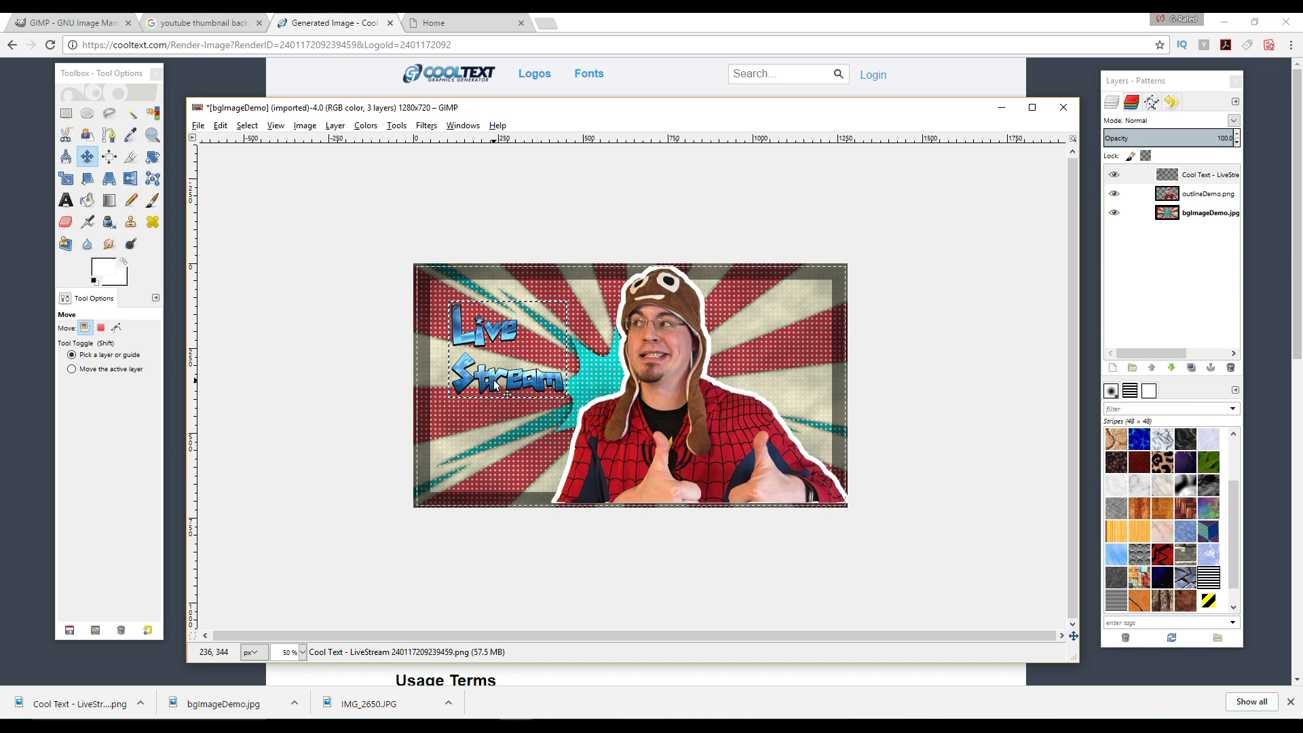
{"action": "left_click", "coordinate": [1192, 180]}
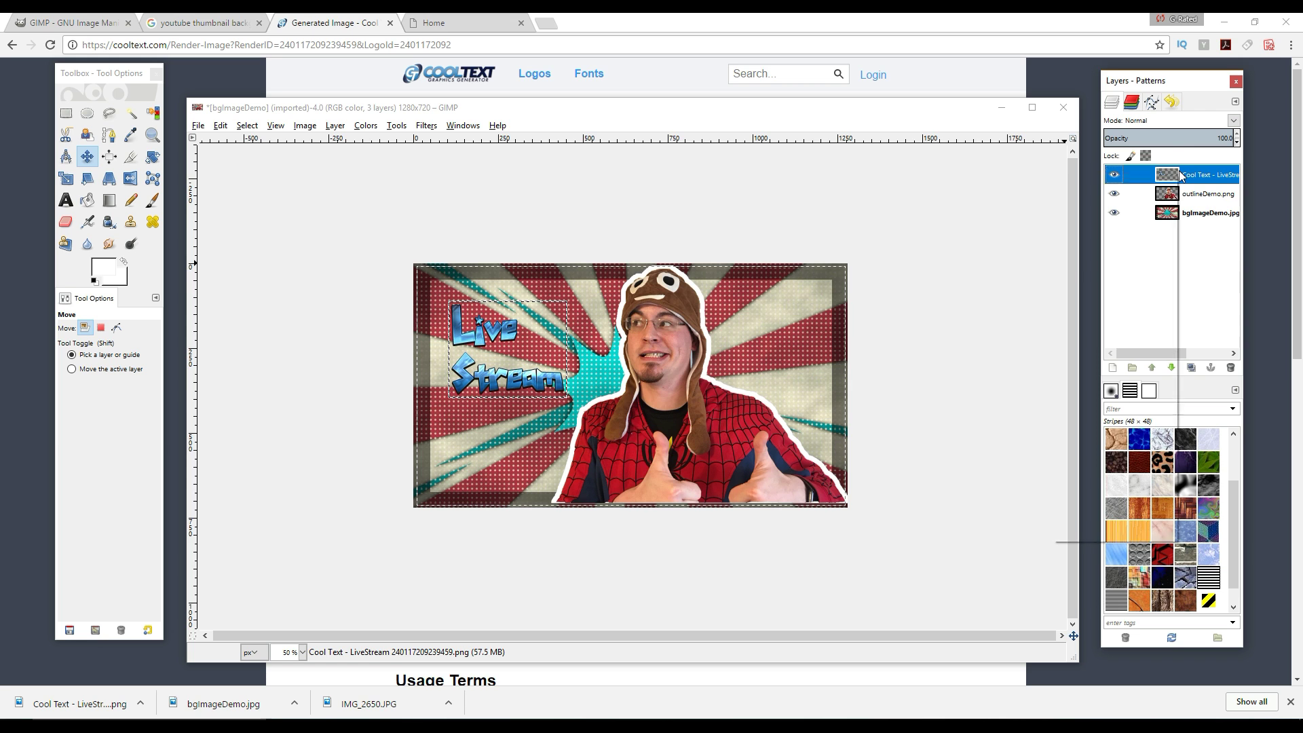
Scale the logo layer to 497 px wide and tuck it against the presenter's outline
{"action": "right_click", "coordinate": [1179, 175]}
{"action": "left_click", "coordinate": [1094, 340]}
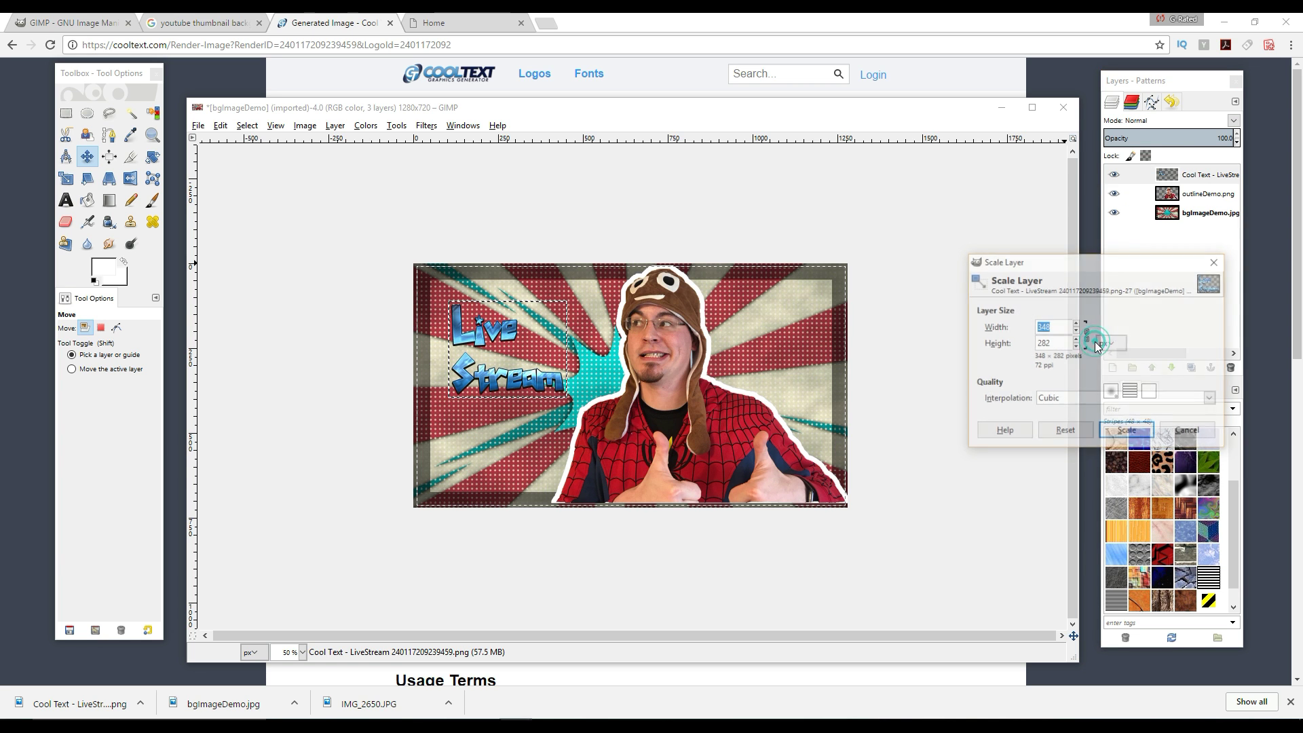
{"action": "type", "text": "497"}
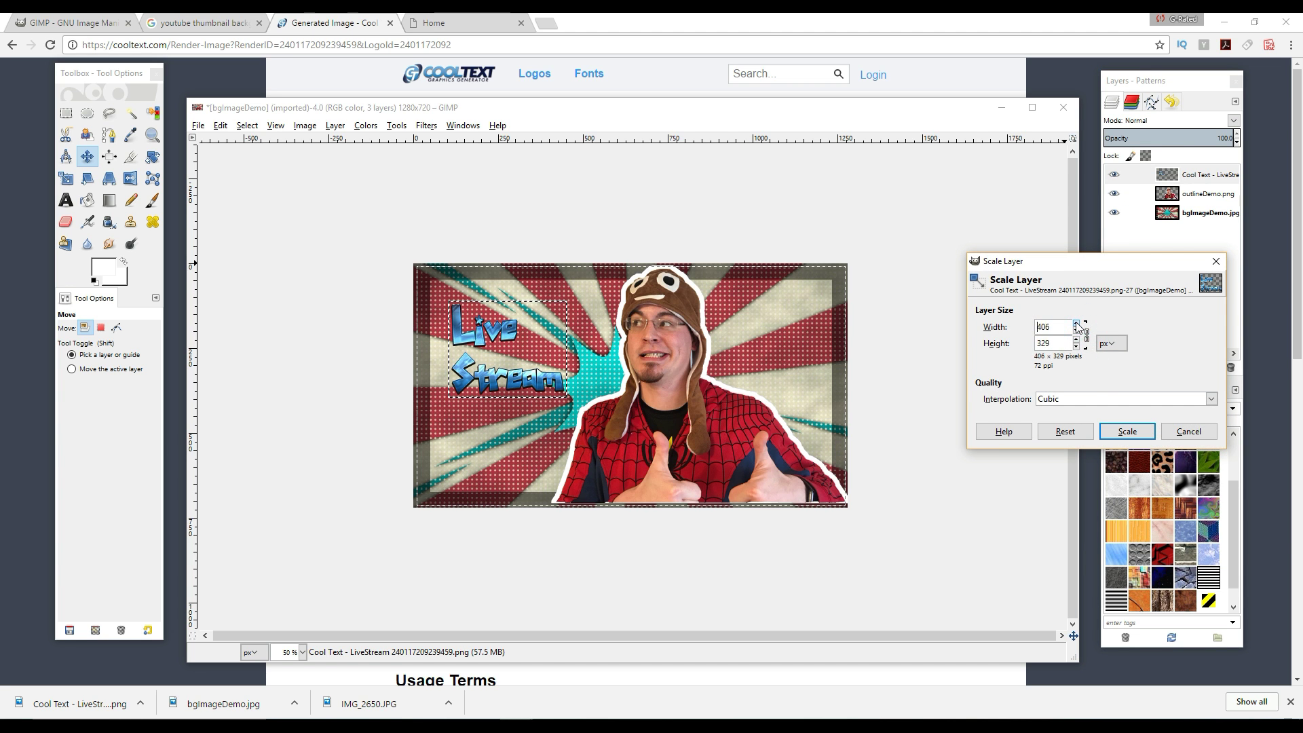
{"action": "left_click", "coordinate": [1125, 432]}
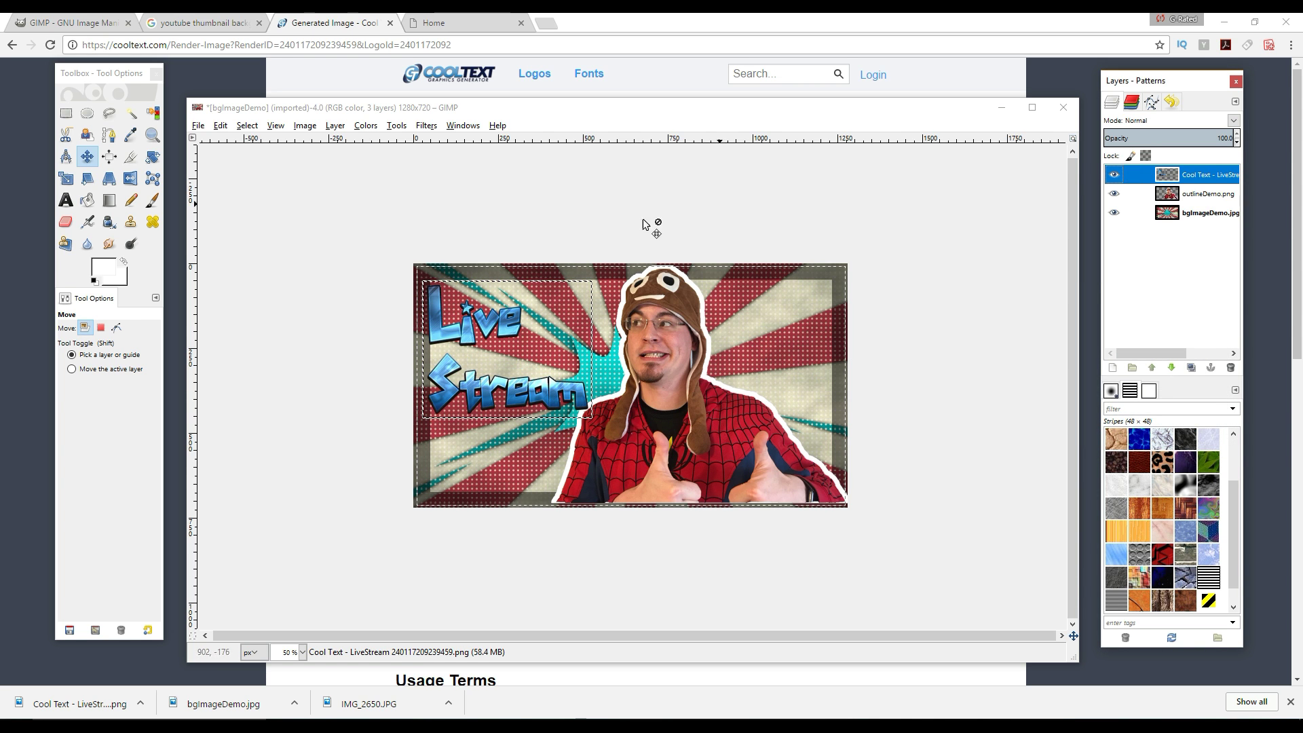
{"action": "left_click_drag", "start_coordinate": [490, 400], "coordinate": [509, 404]}
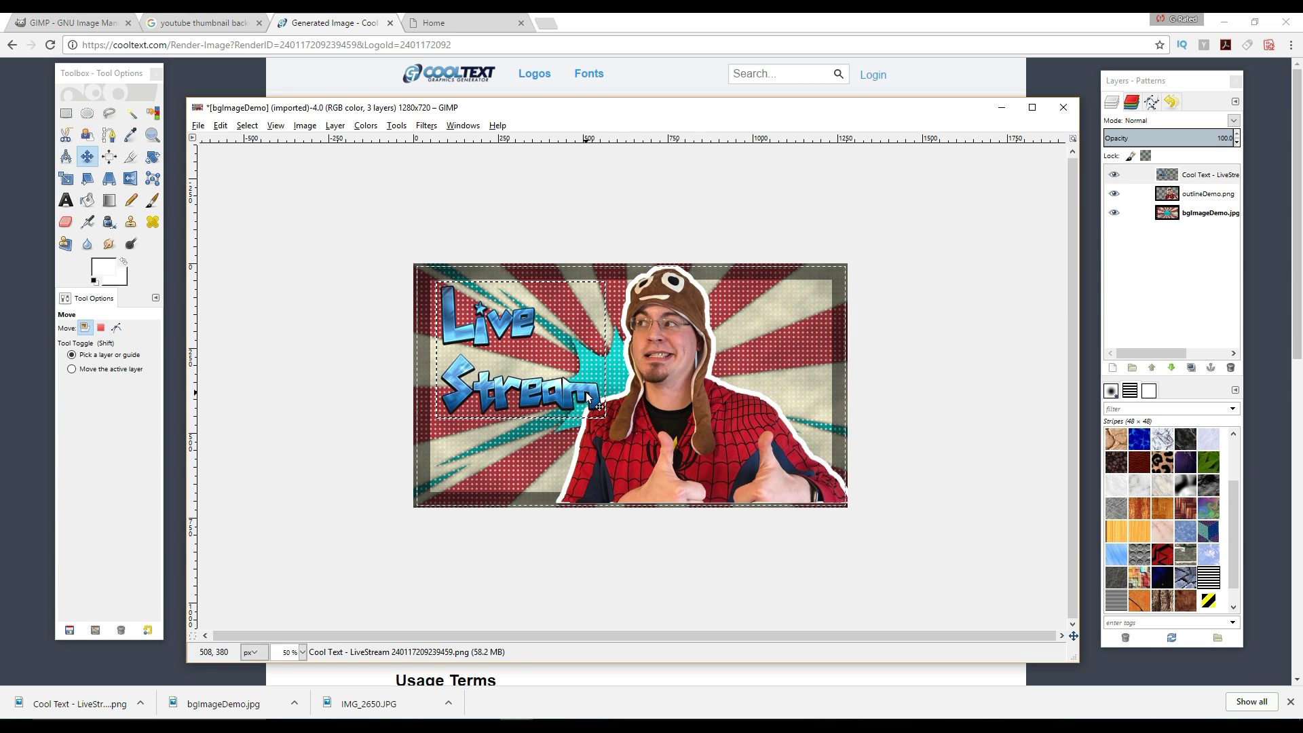
{"action": "left_click", "coordinate": [132, 158]}
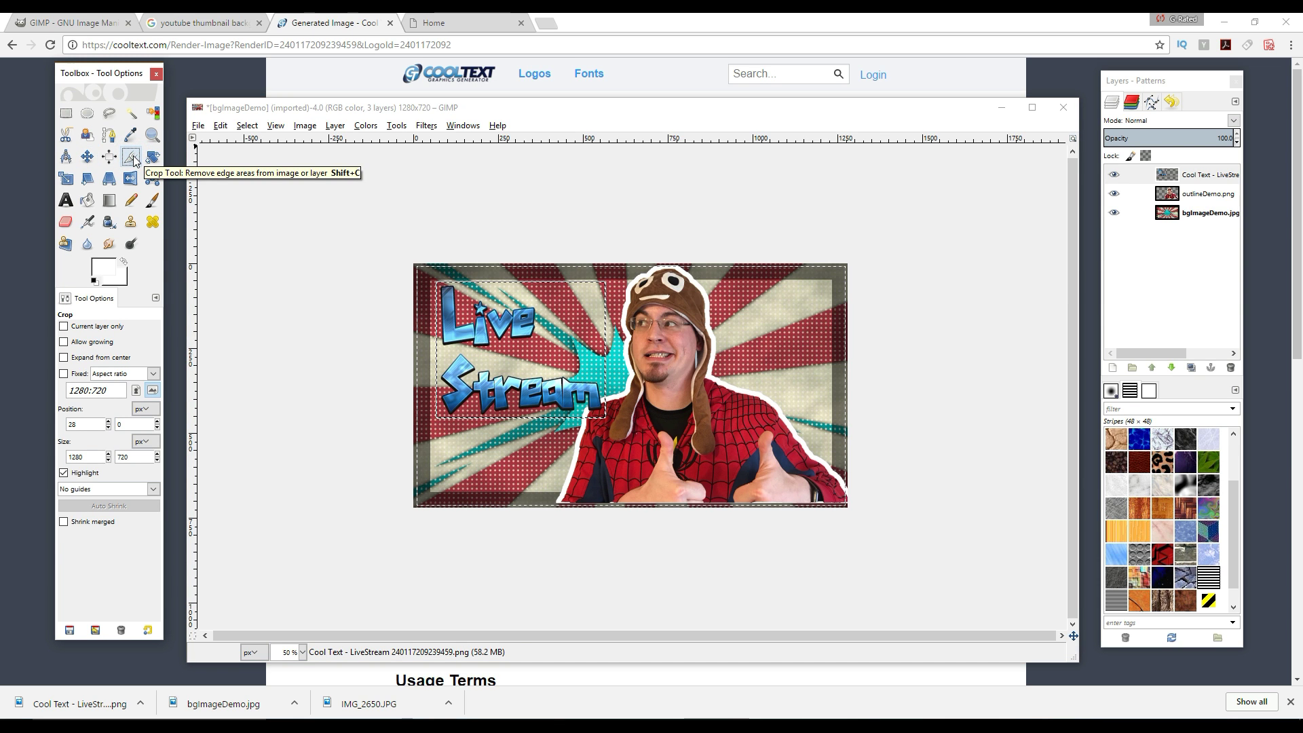
{"action": "left_click", "coordinate": [64, 135]}
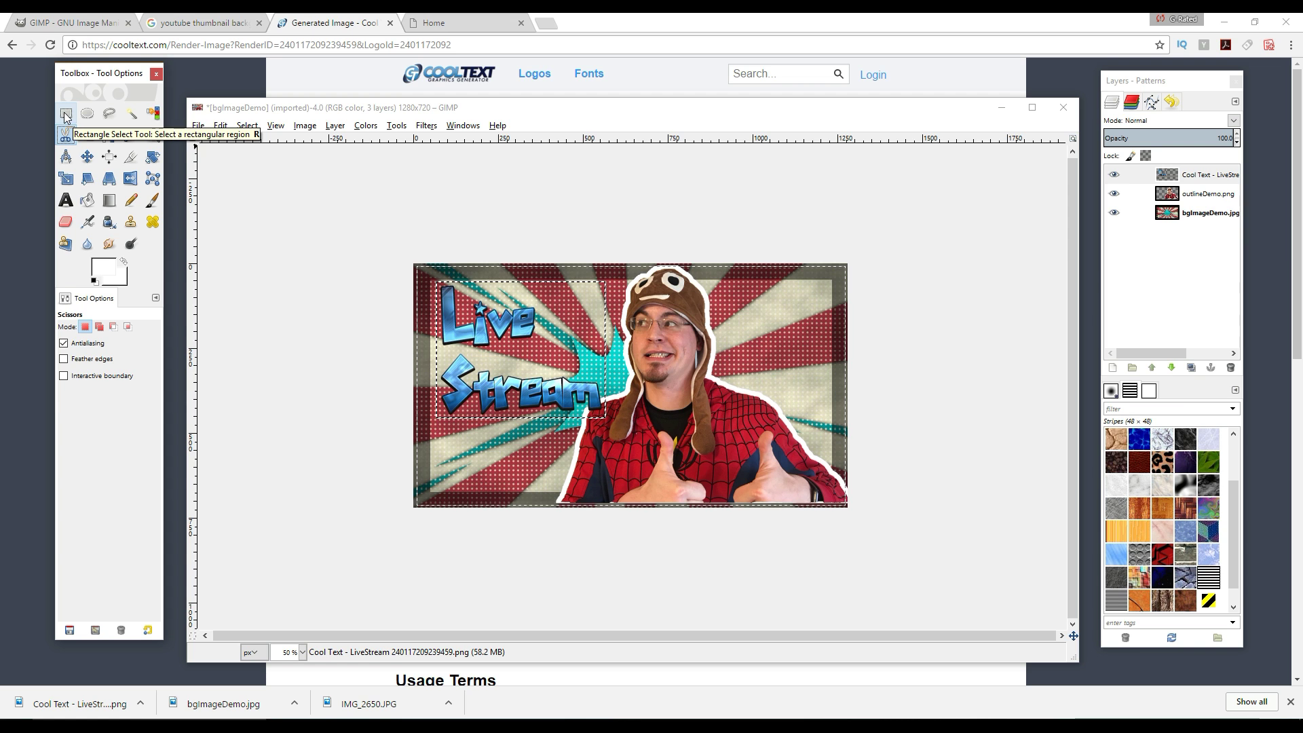
{"action": "left_click", "coordinate": [65, 116]}
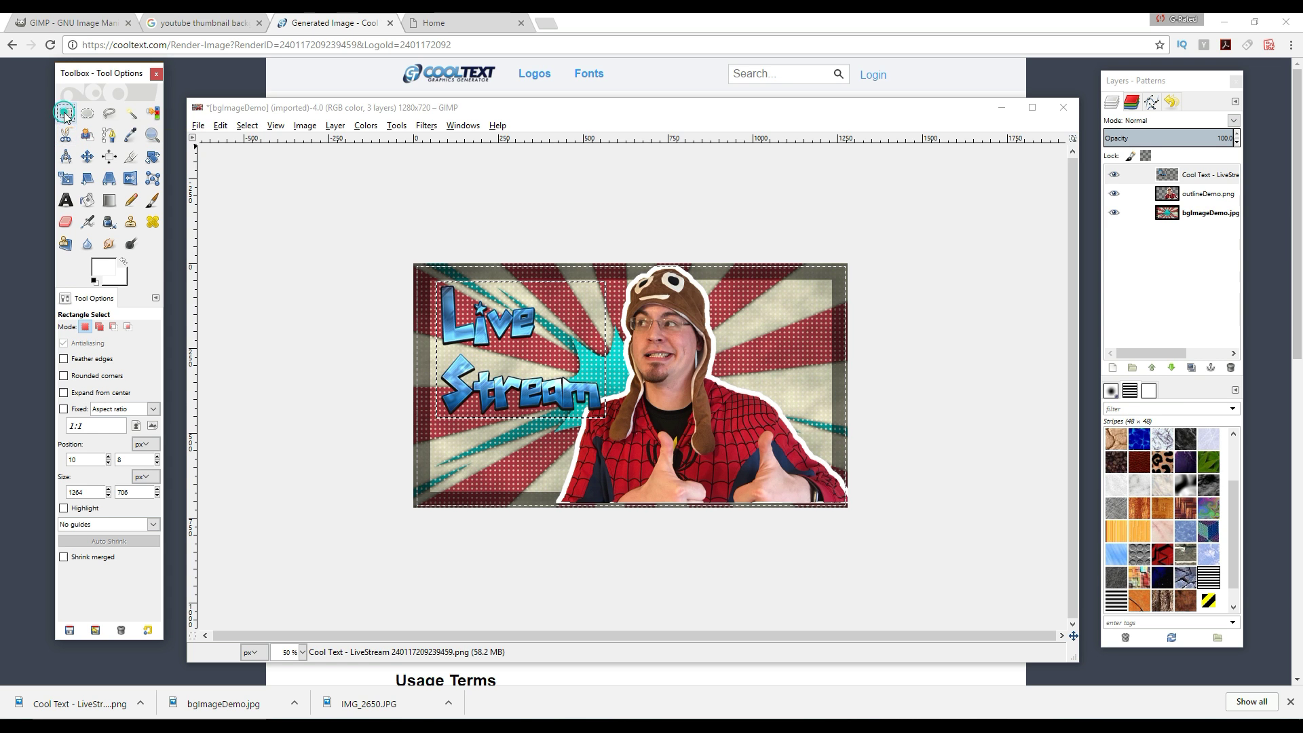
{"action": "left_click", "coordinate": [88, 202]}
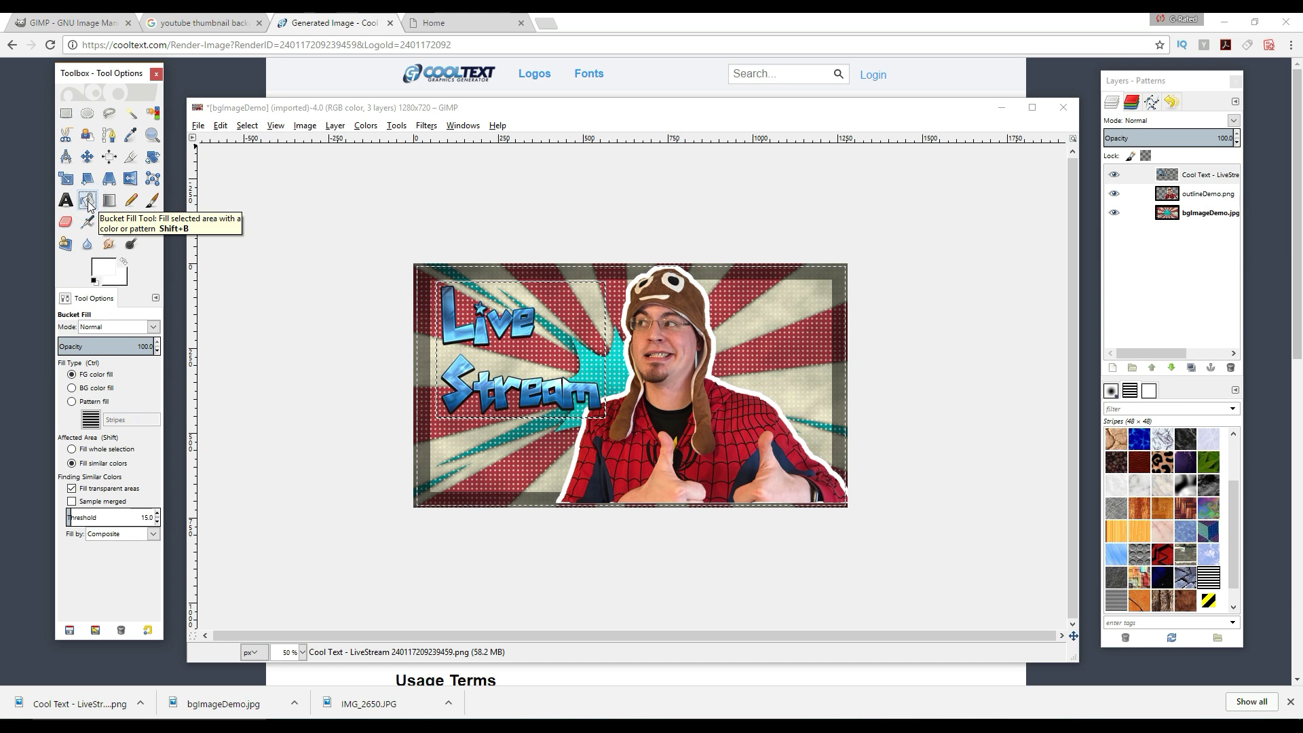
{"action": "left_click", "coordinate": [98, 277]}
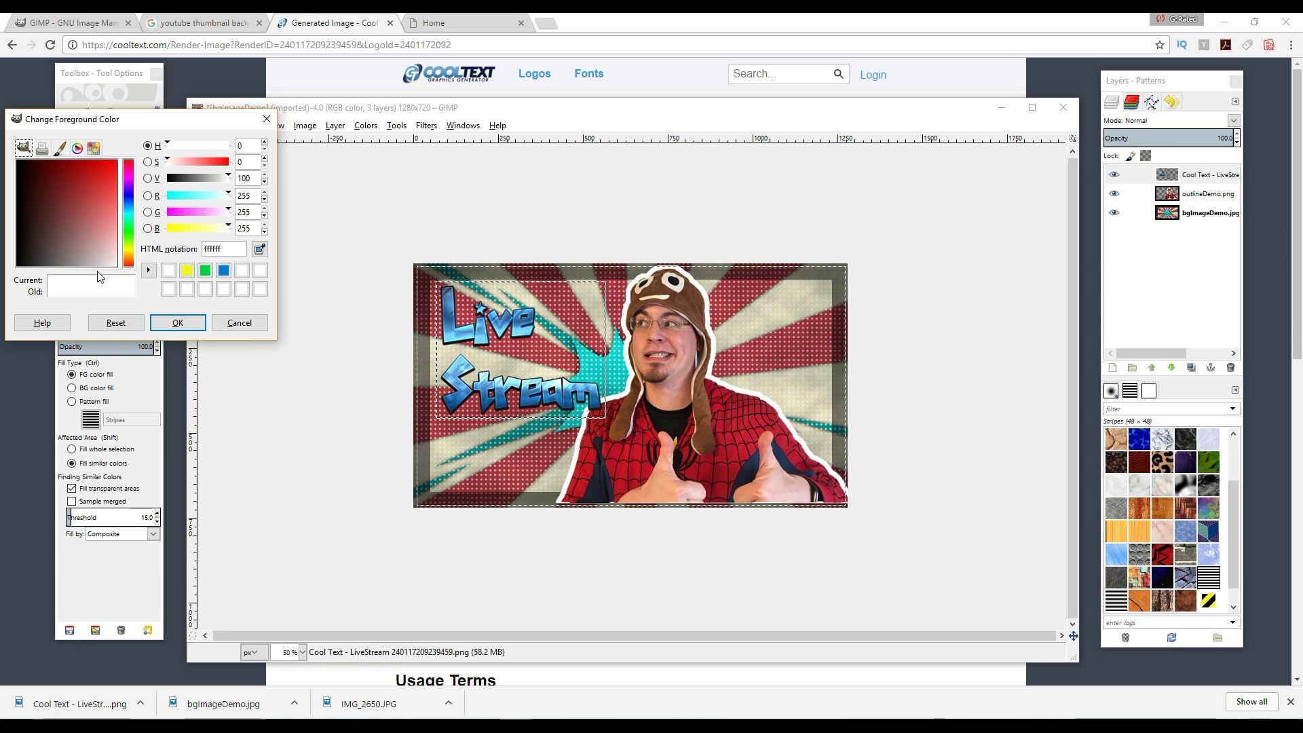
{"action": "left_click", "coordinate": [233, 328]}
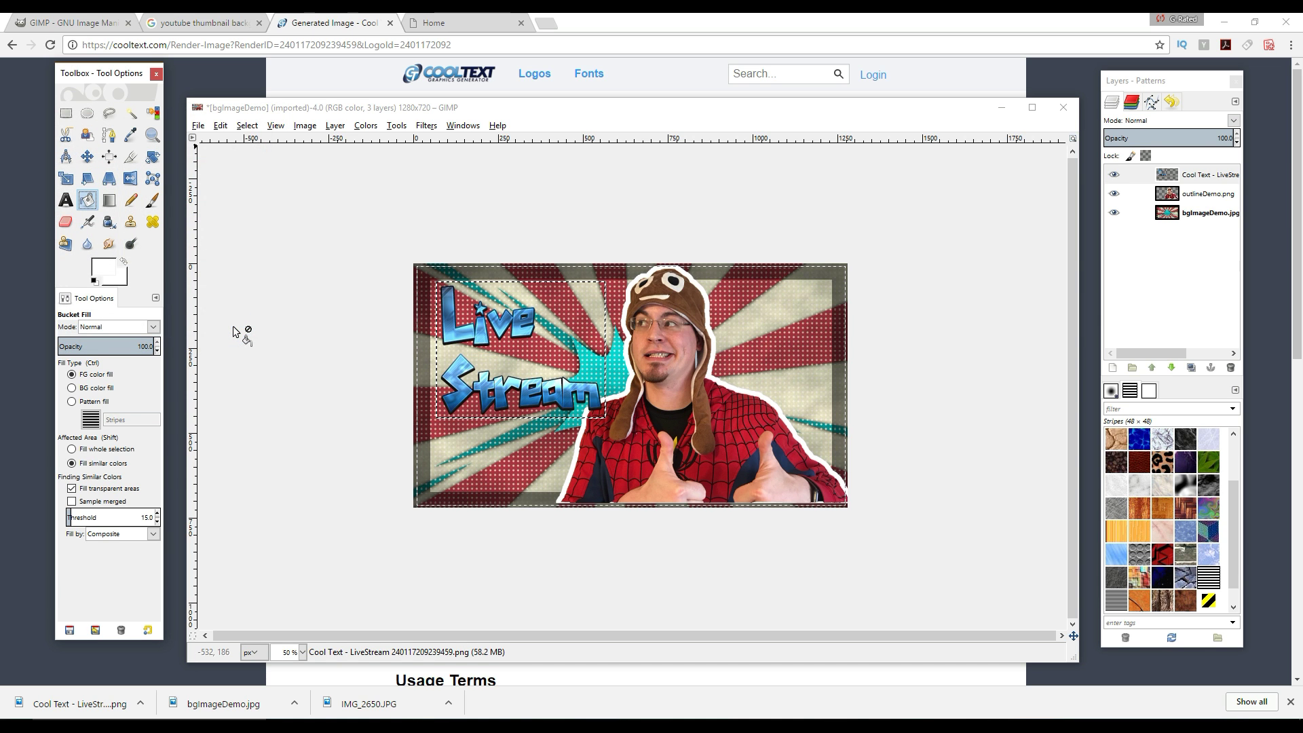
{"action": "key", "text": "m"}
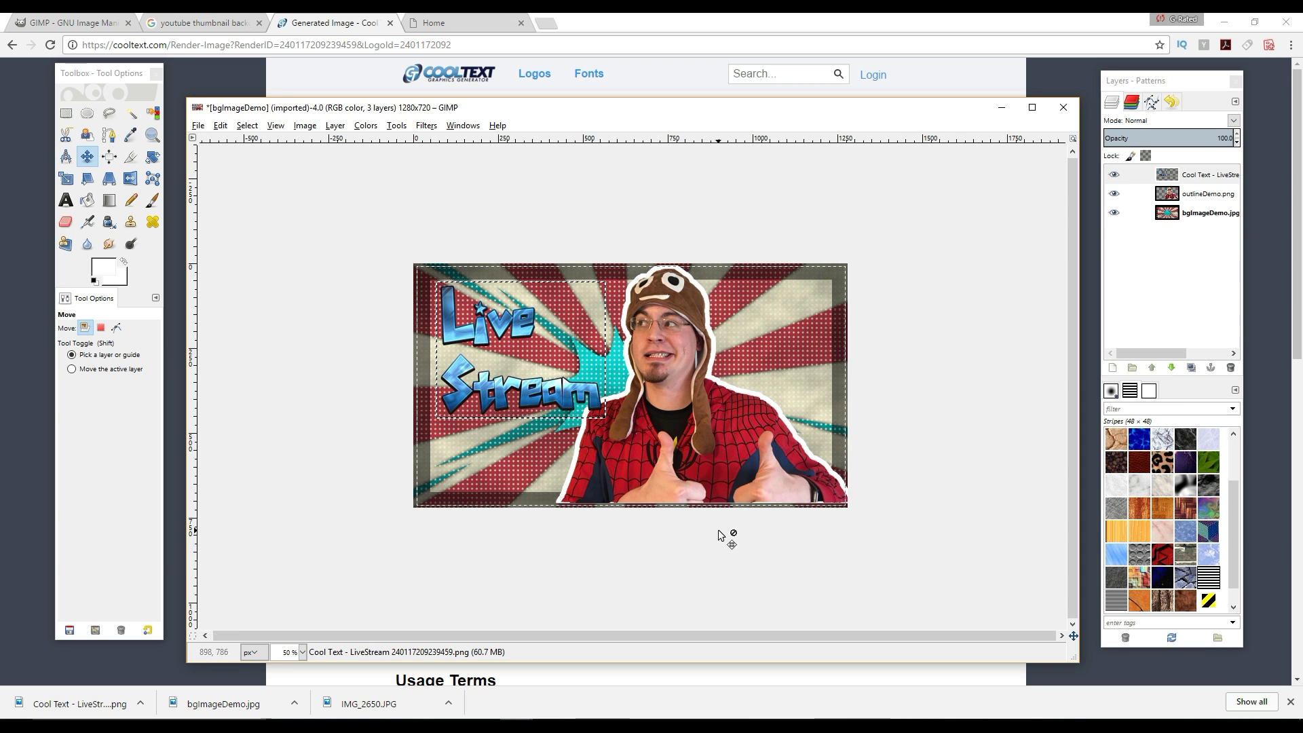